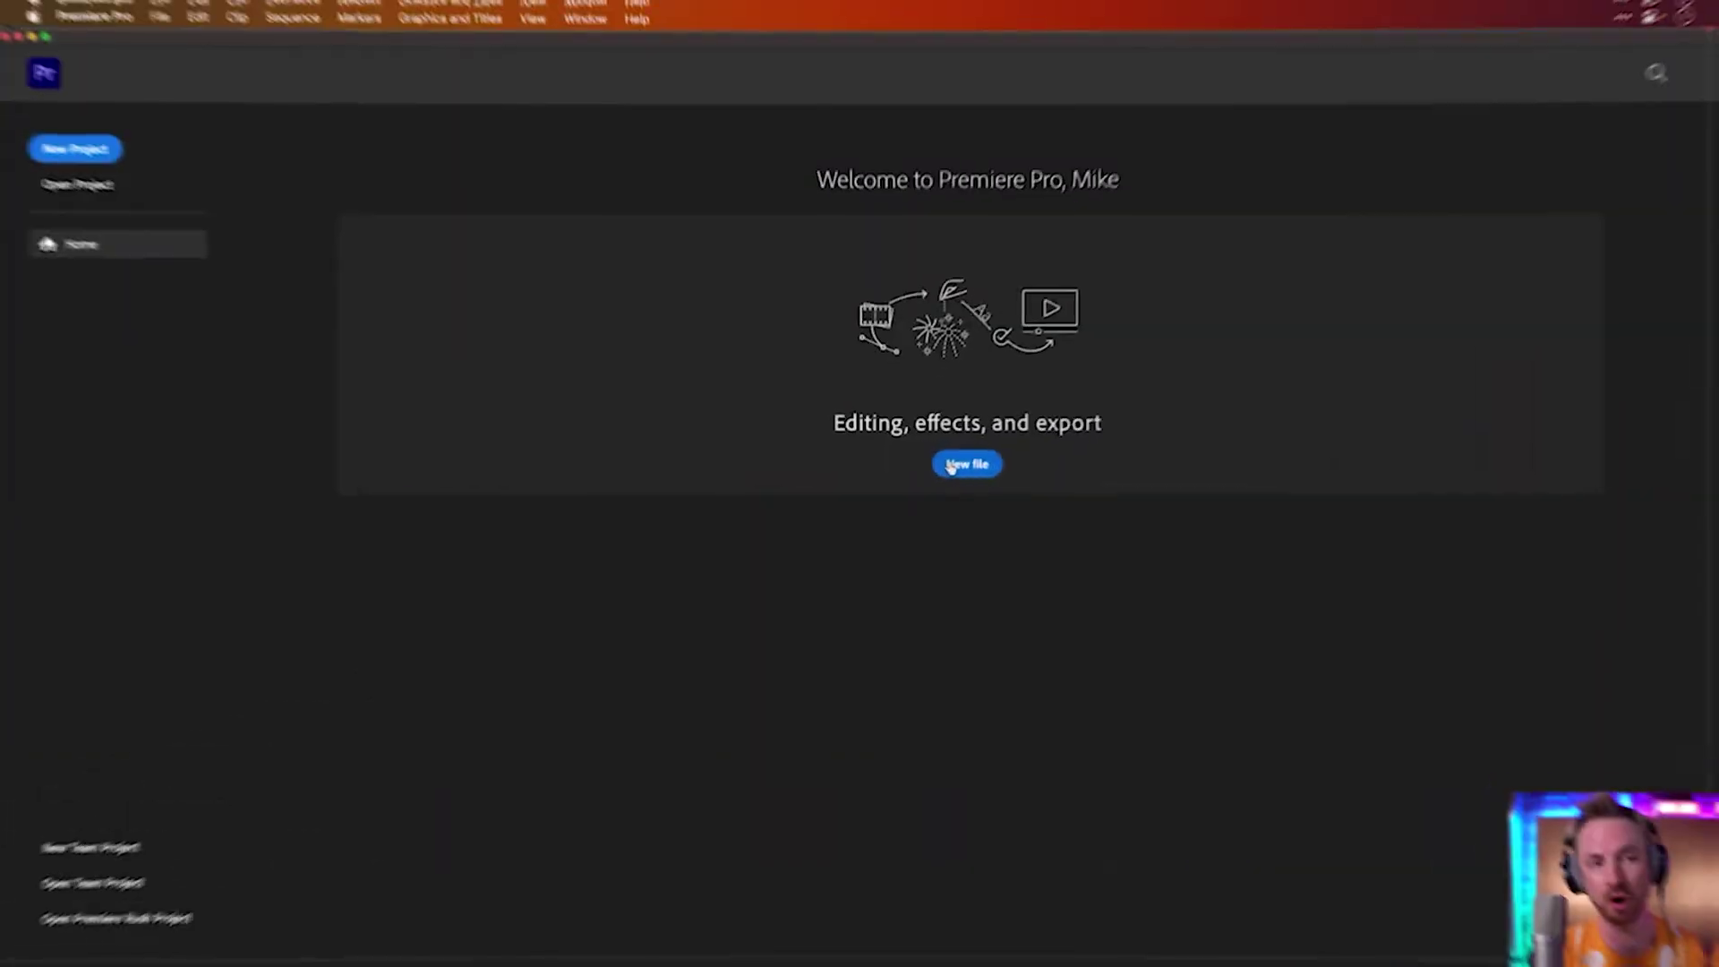
- Create the Podcast project with aap02.mp3 and confirm the Text-Based Editing workspace
left_click(954, 465)
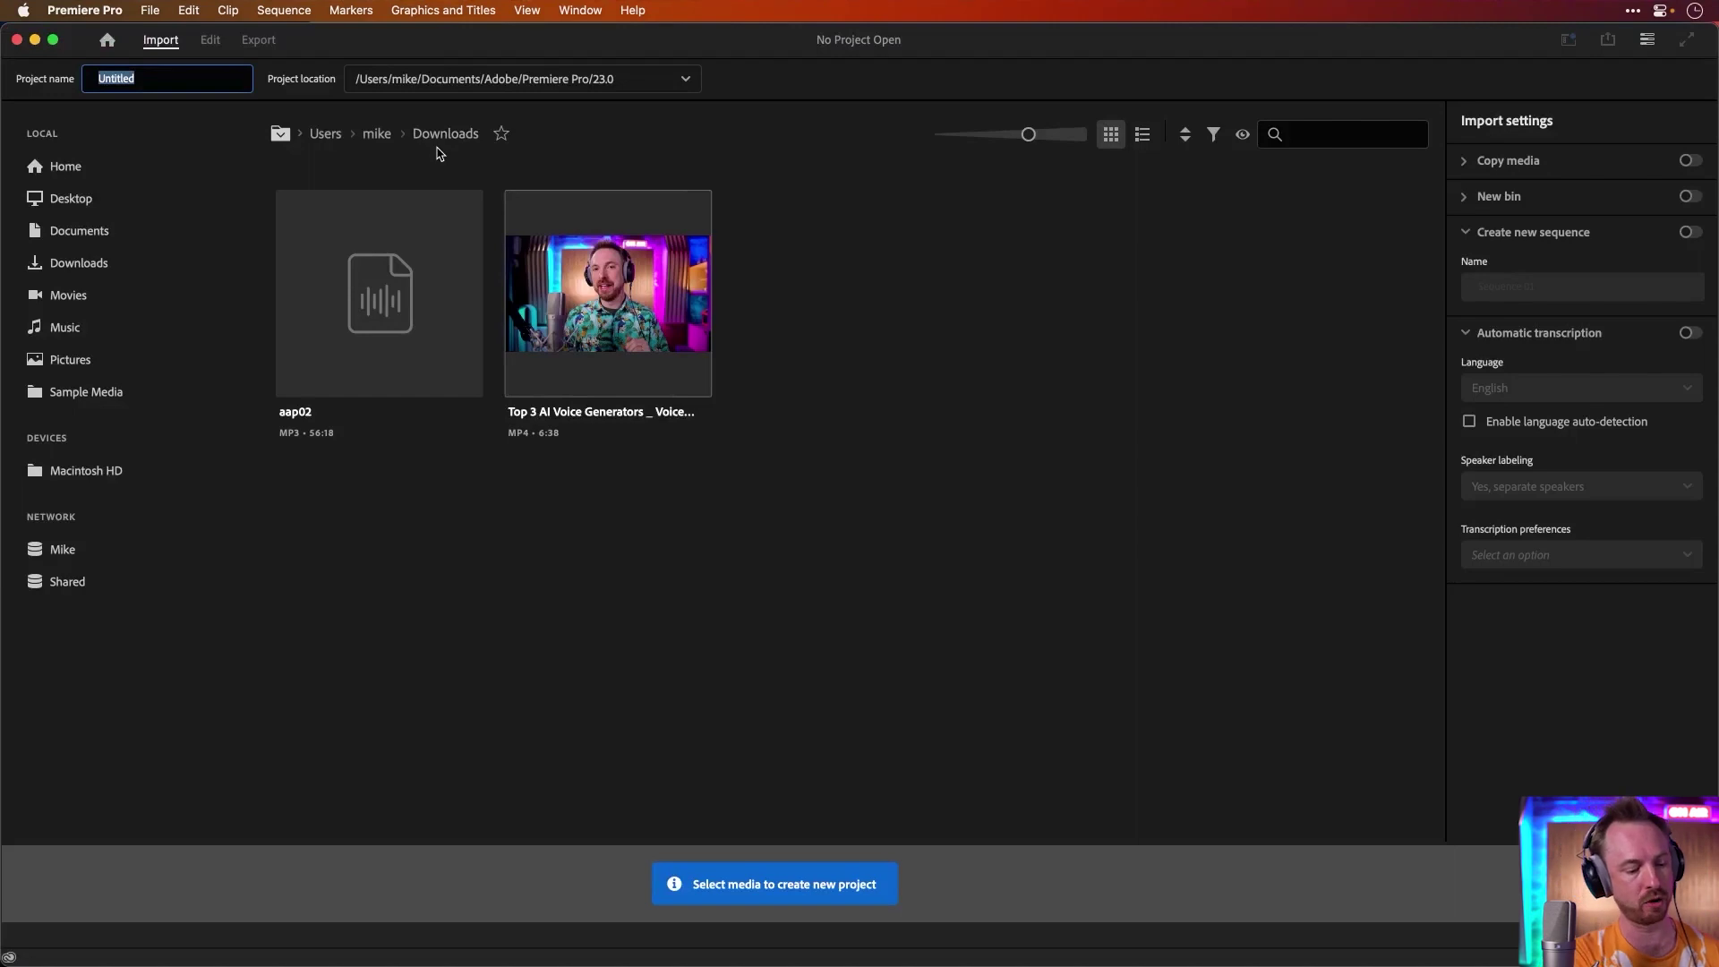
type("Podcast")
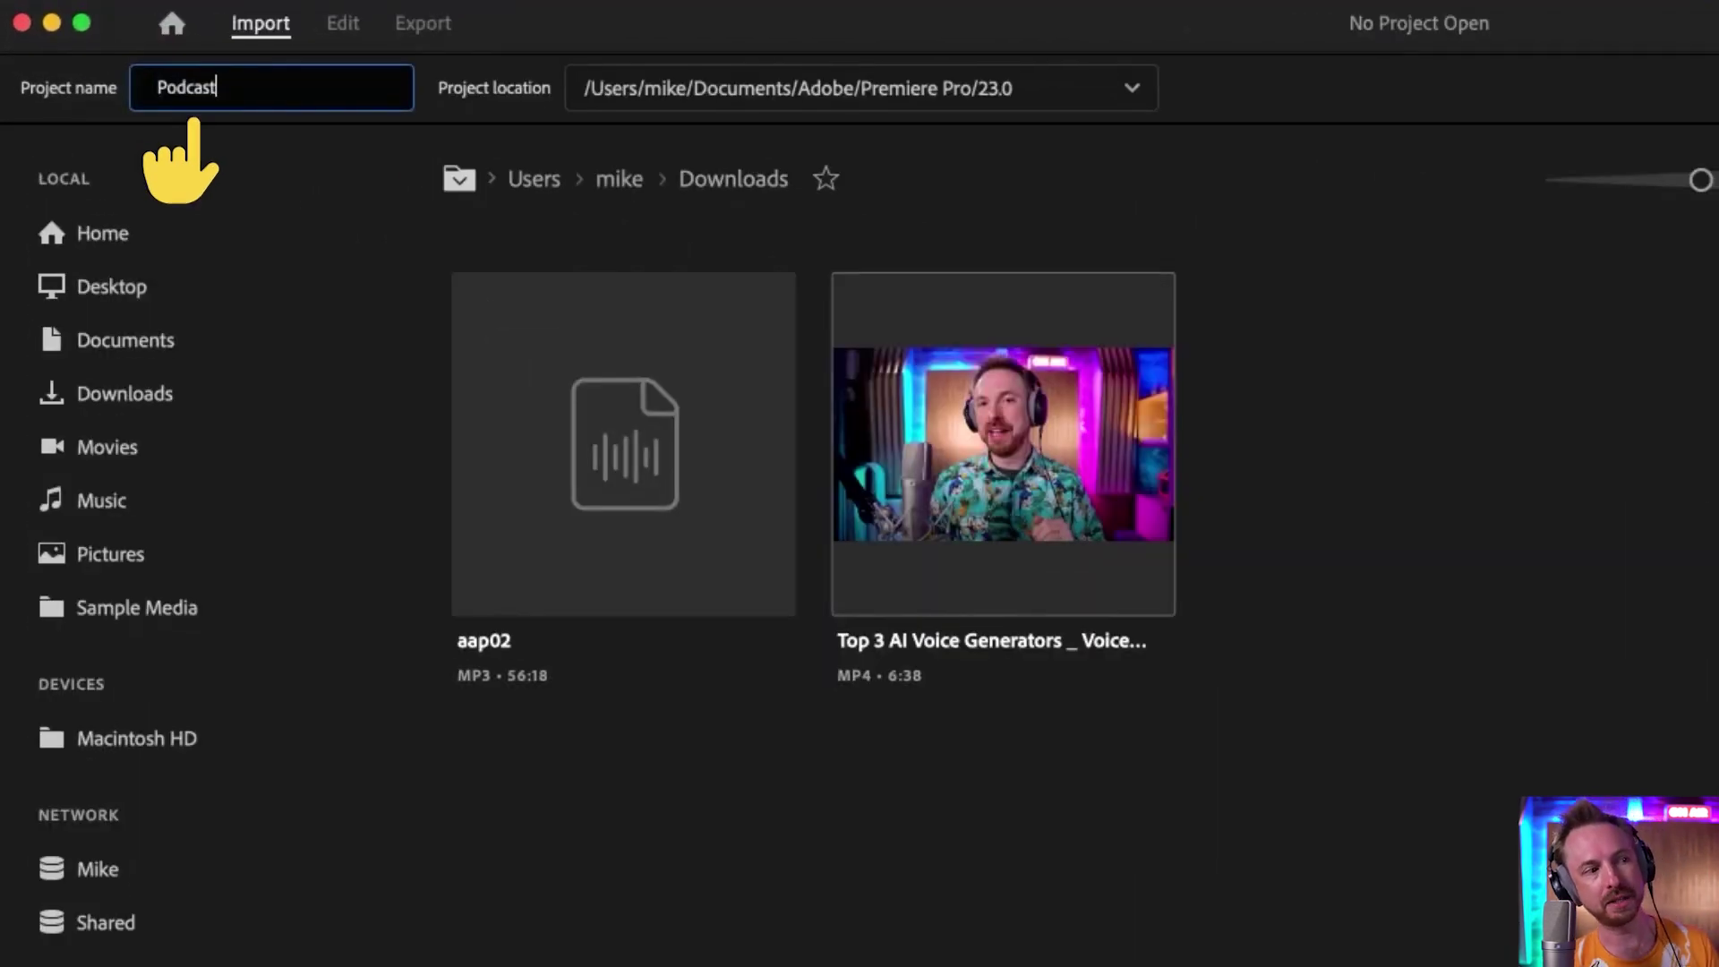
left_click(605, 465)
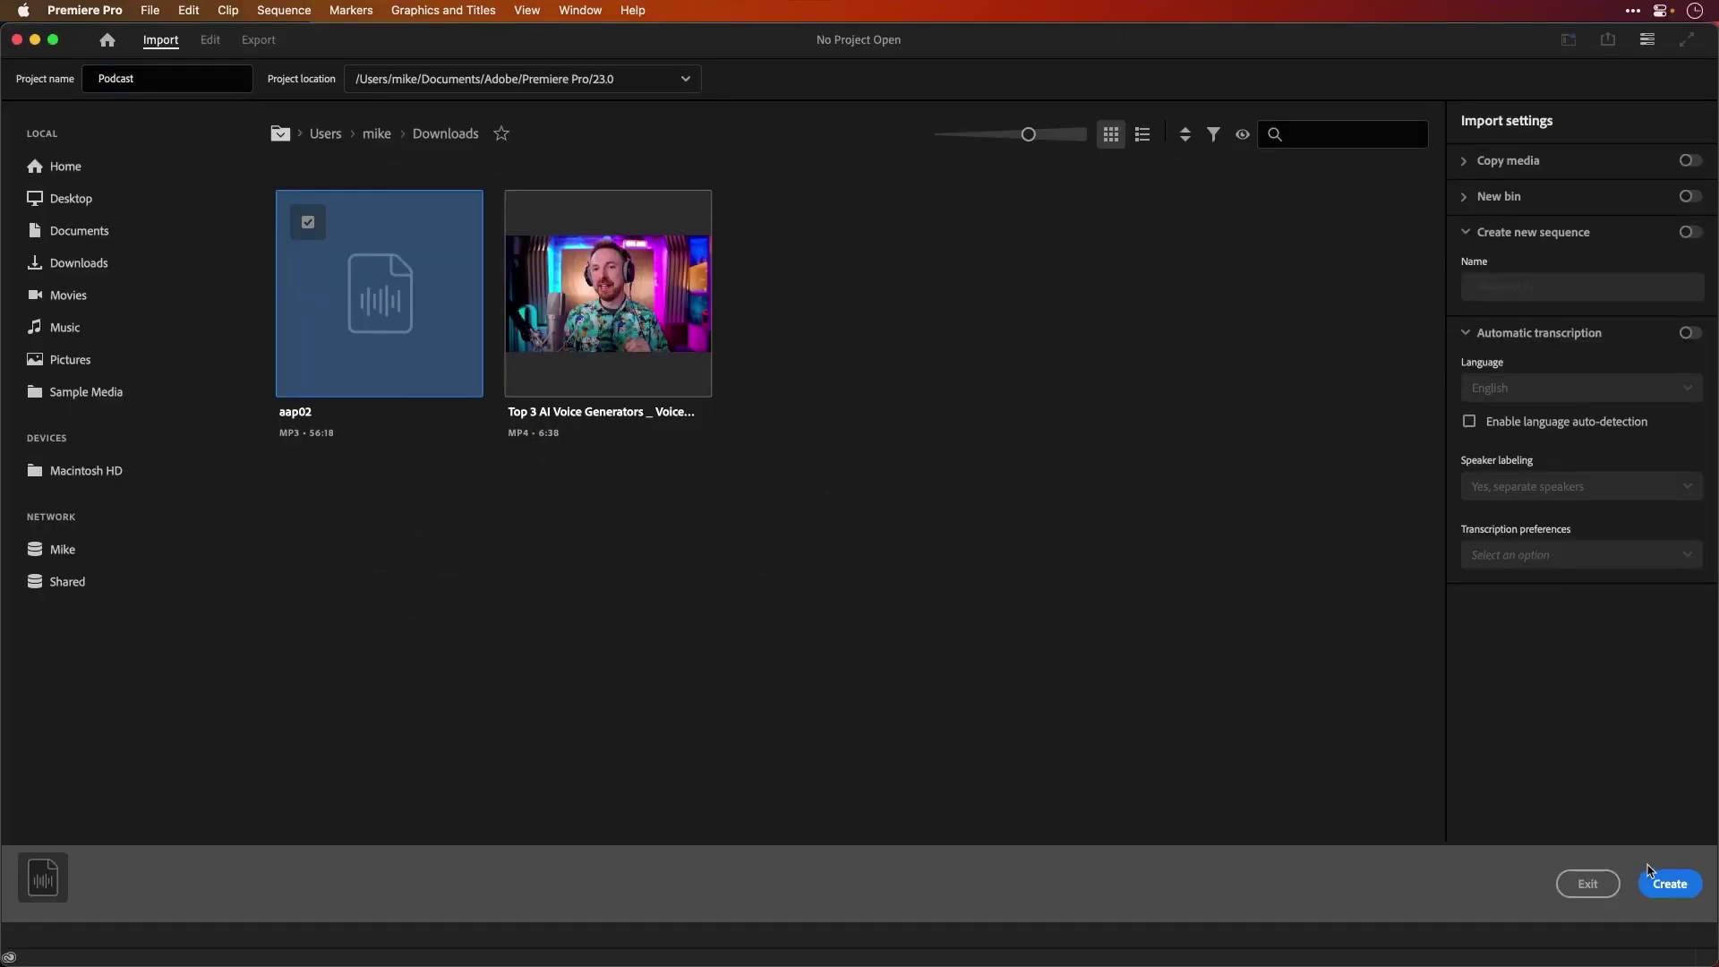
left_click(1664, 879)
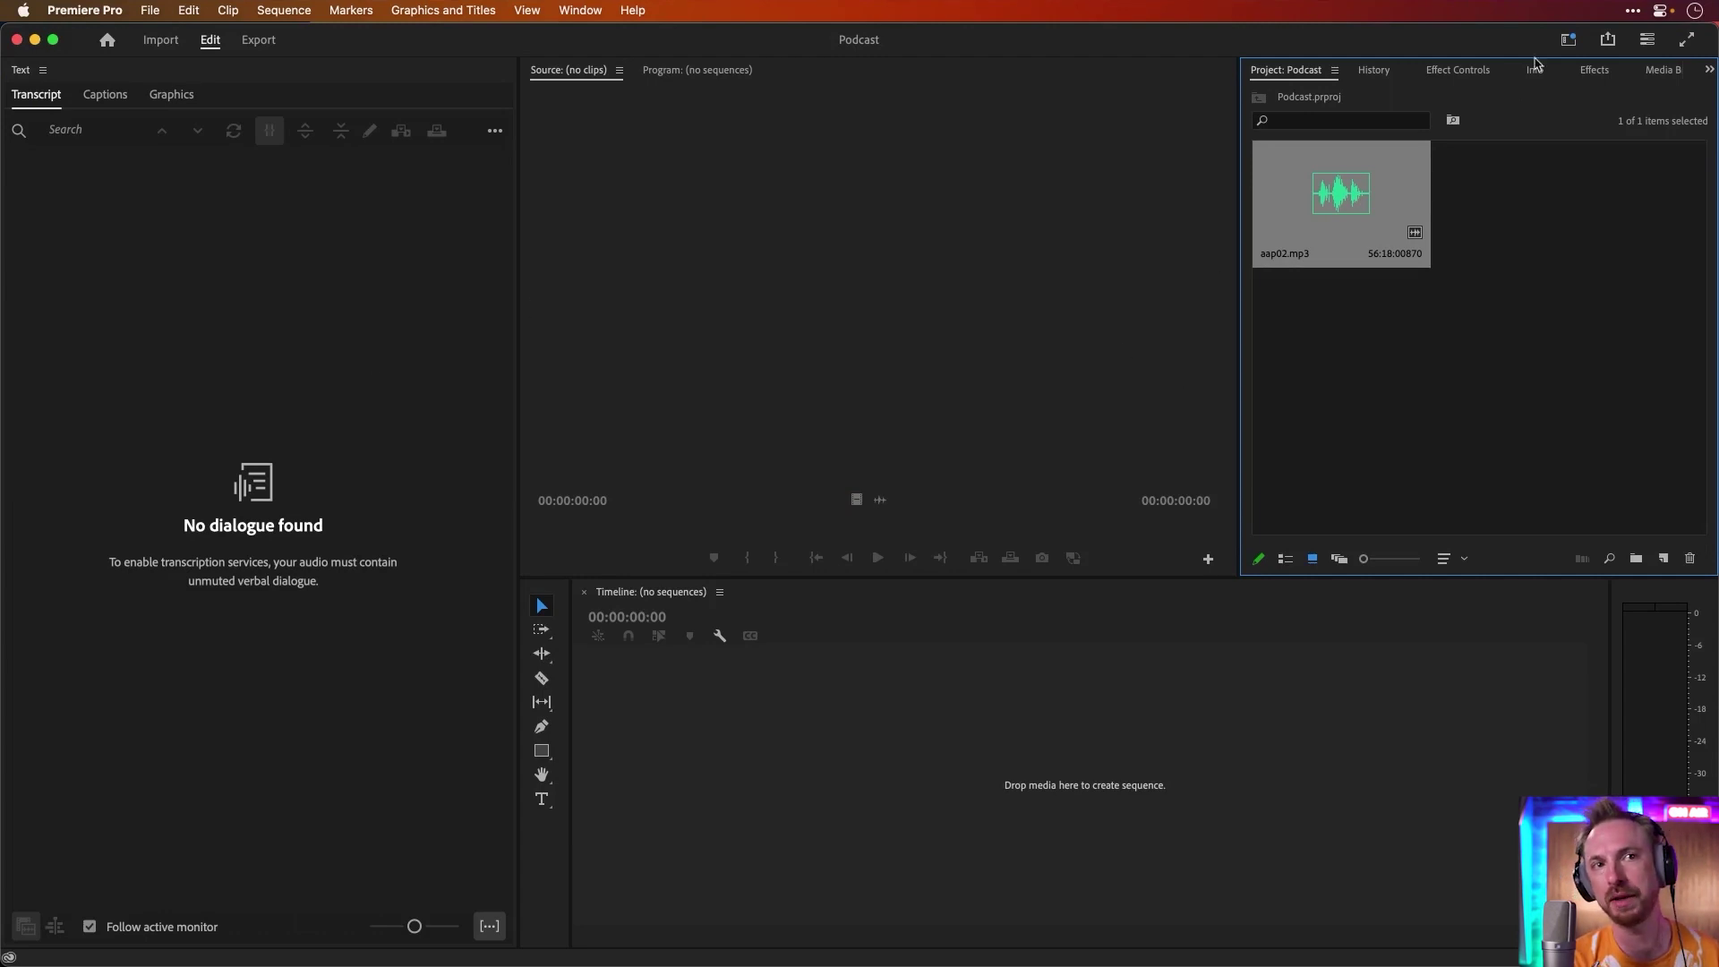
left_click(1567, 41)
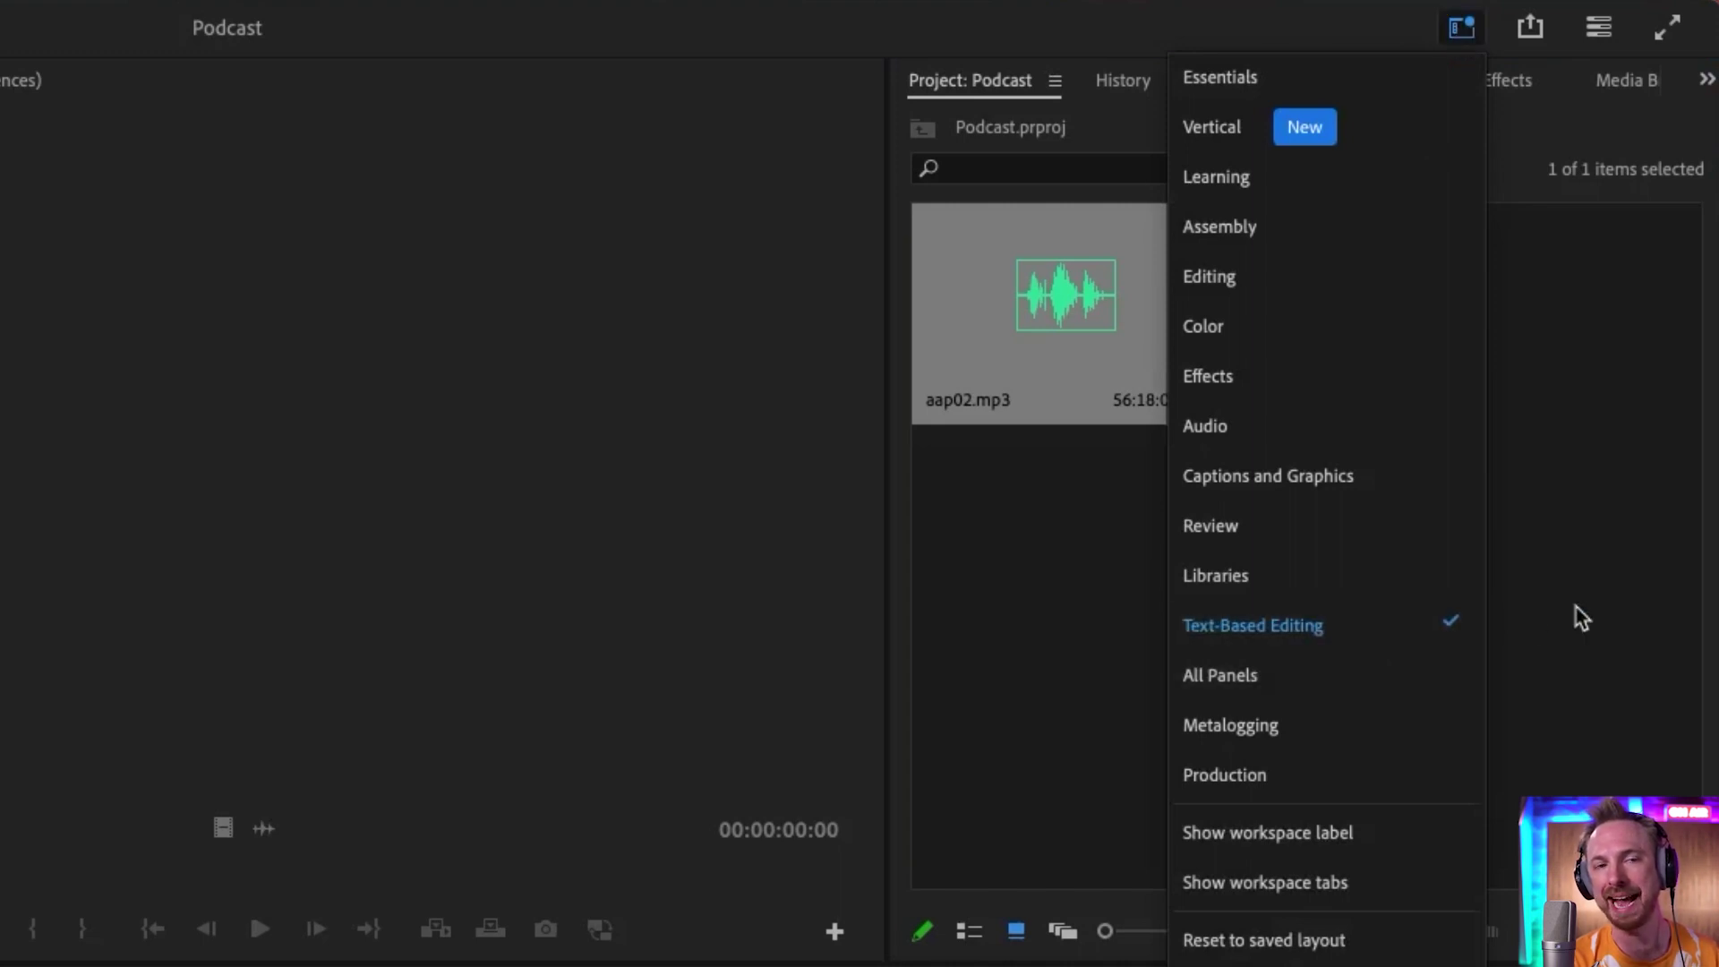
left_click(1612, 613)
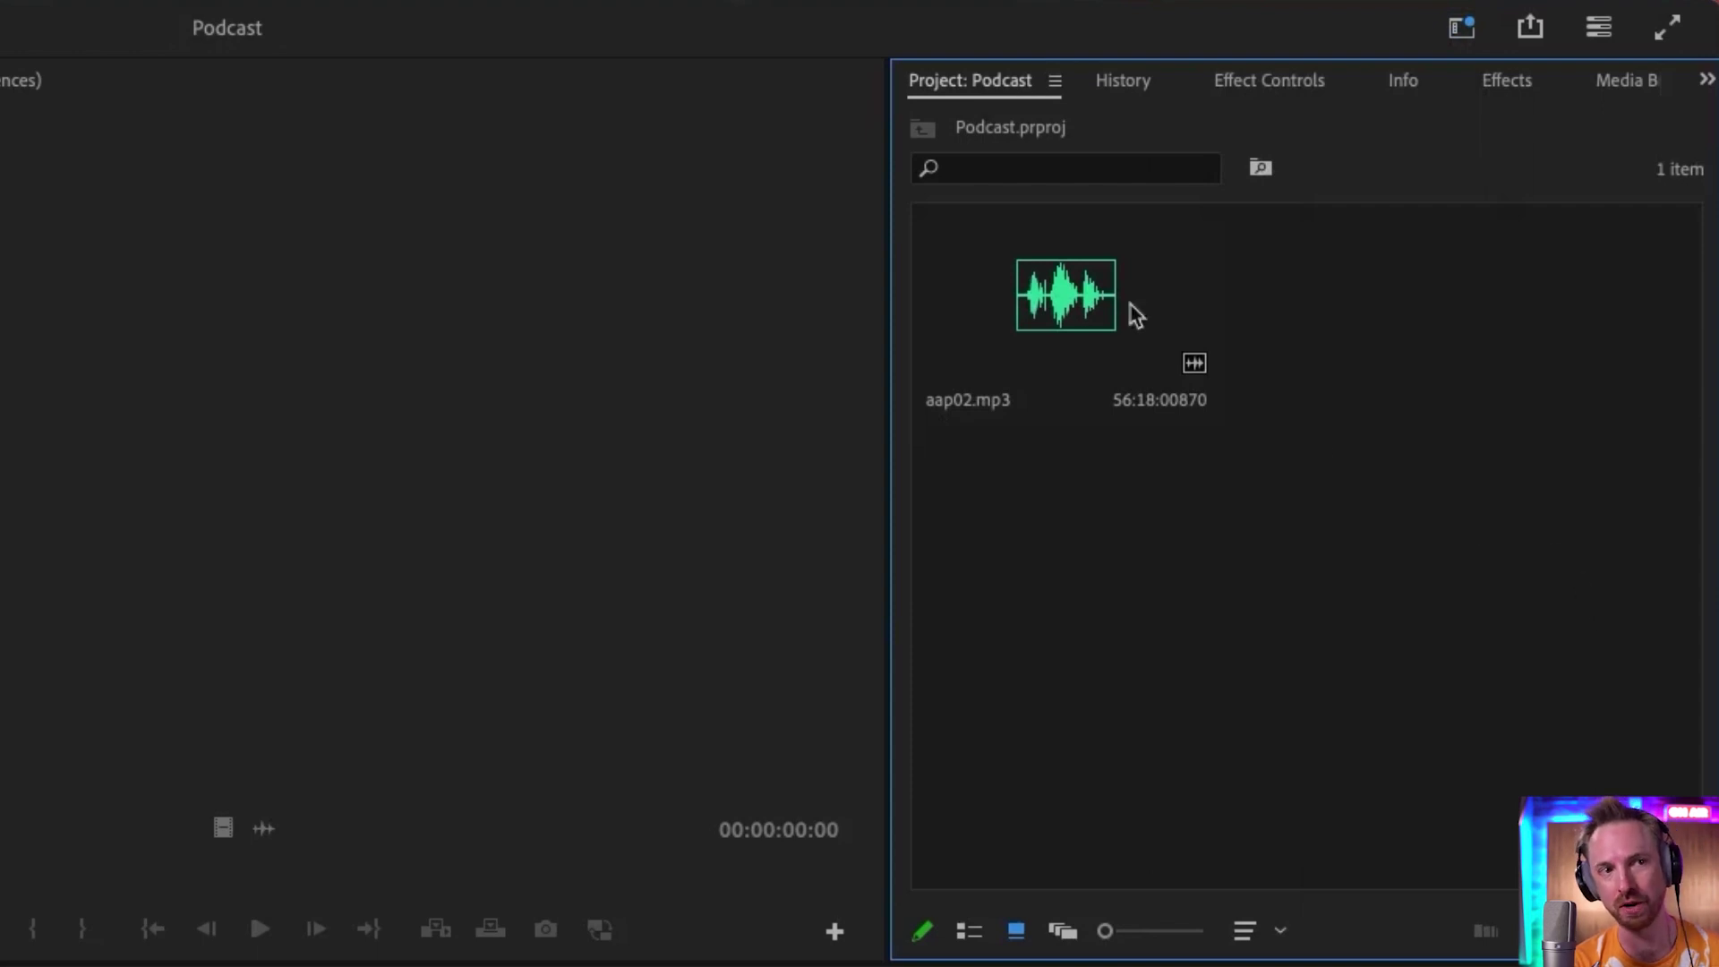
- Load aap02.mp3 into the source preview and set speaker labeling to 'Yes, separate speakers'
double_click(1086, 309)
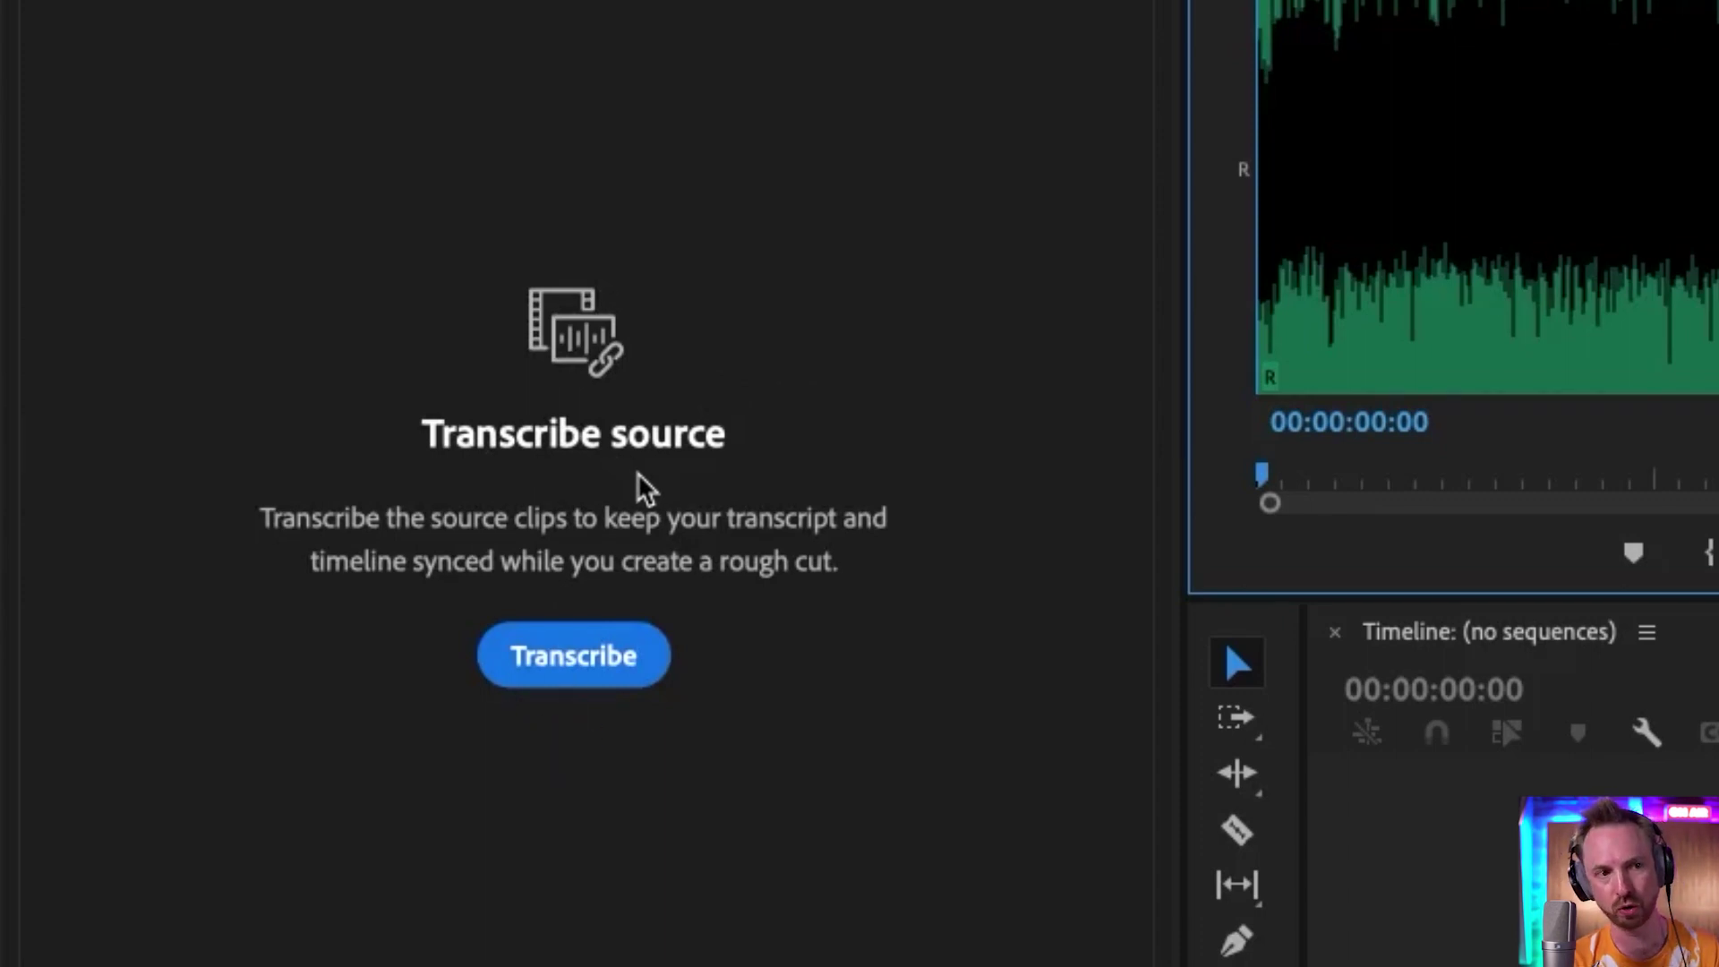
left_click(641, 660)
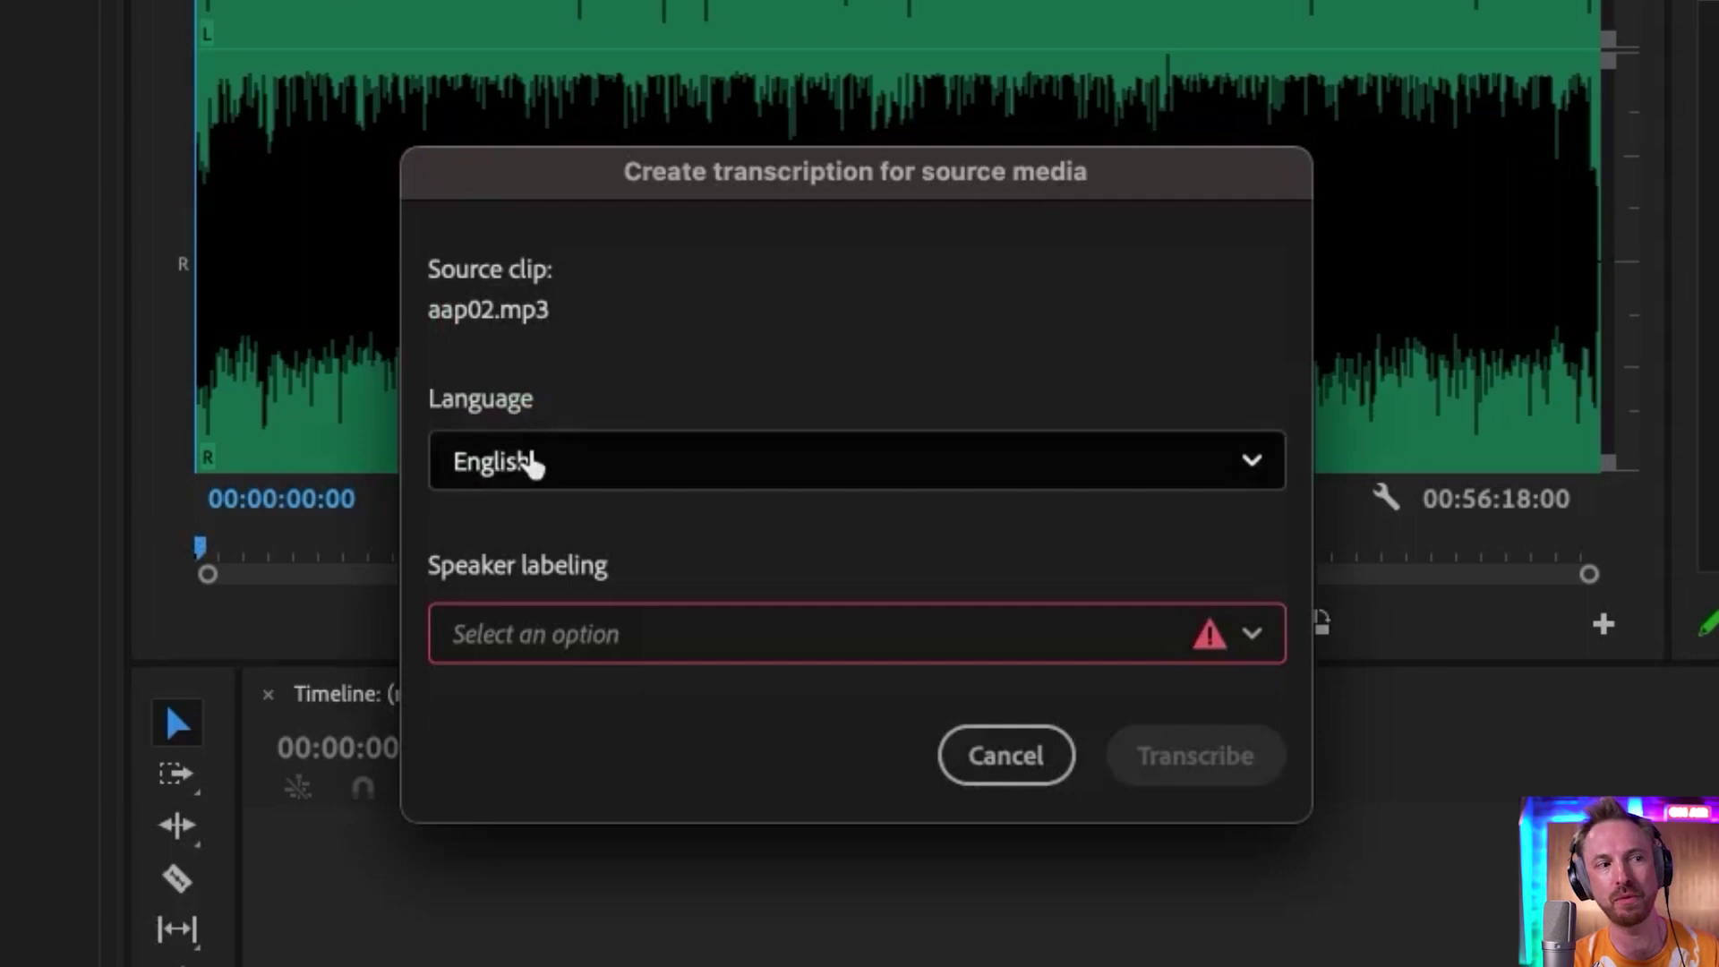
left_click(563, 635)
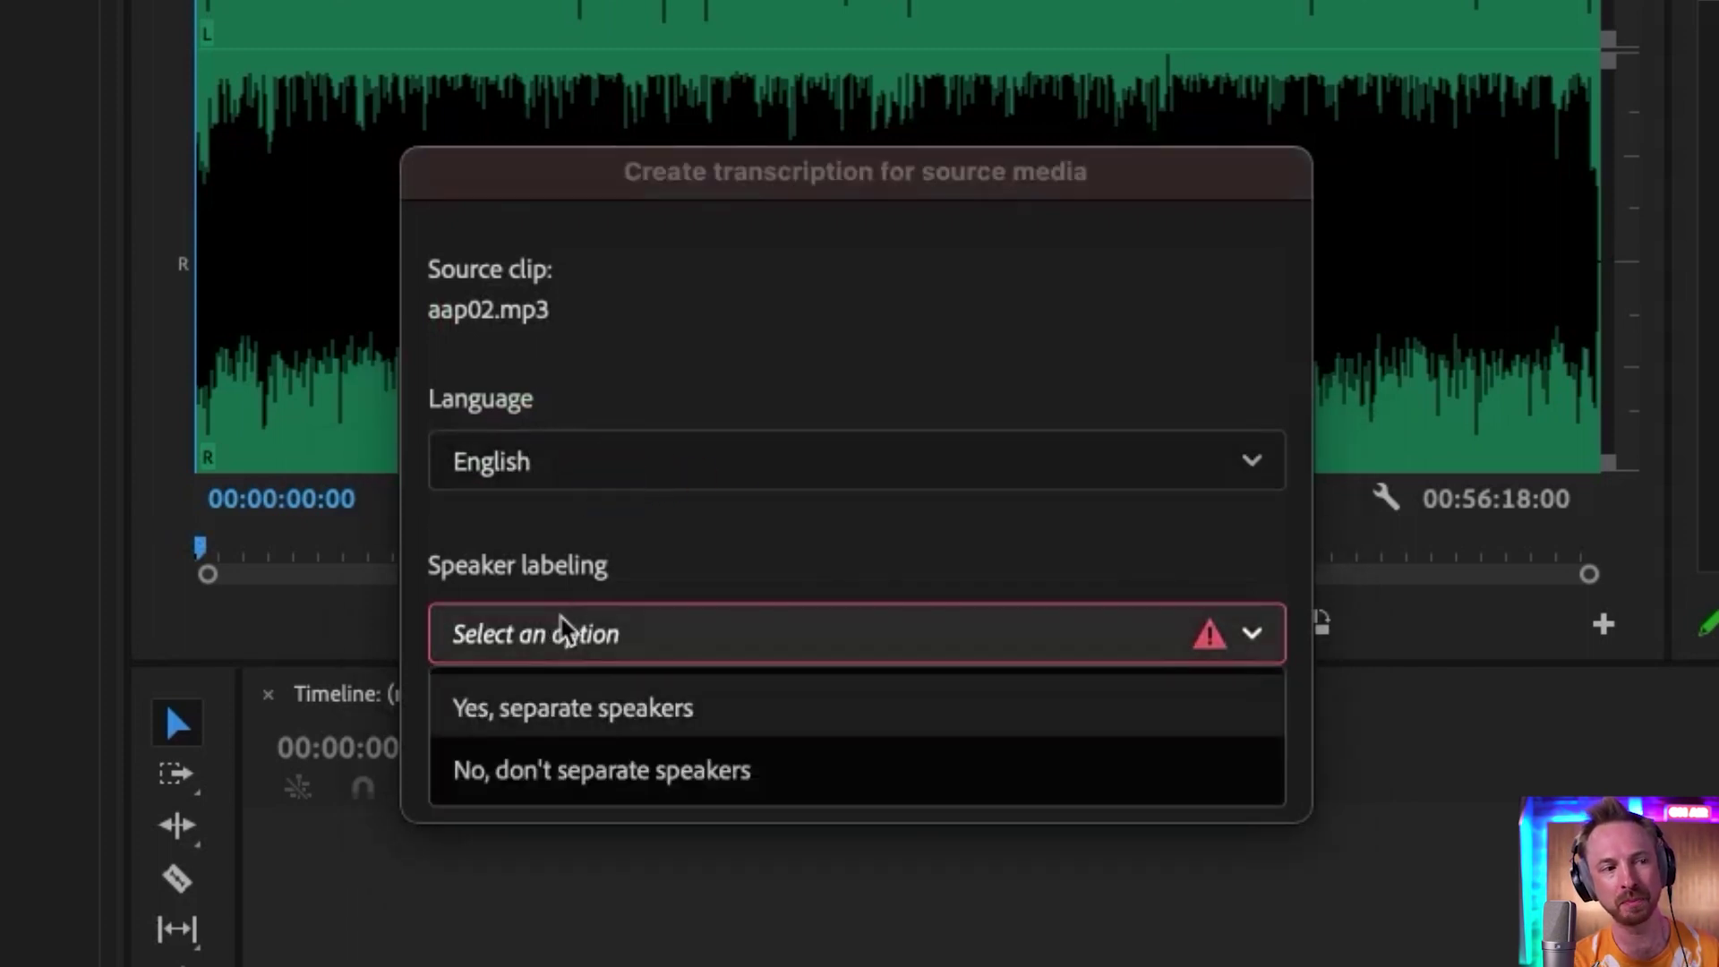
left_click(599, 716)
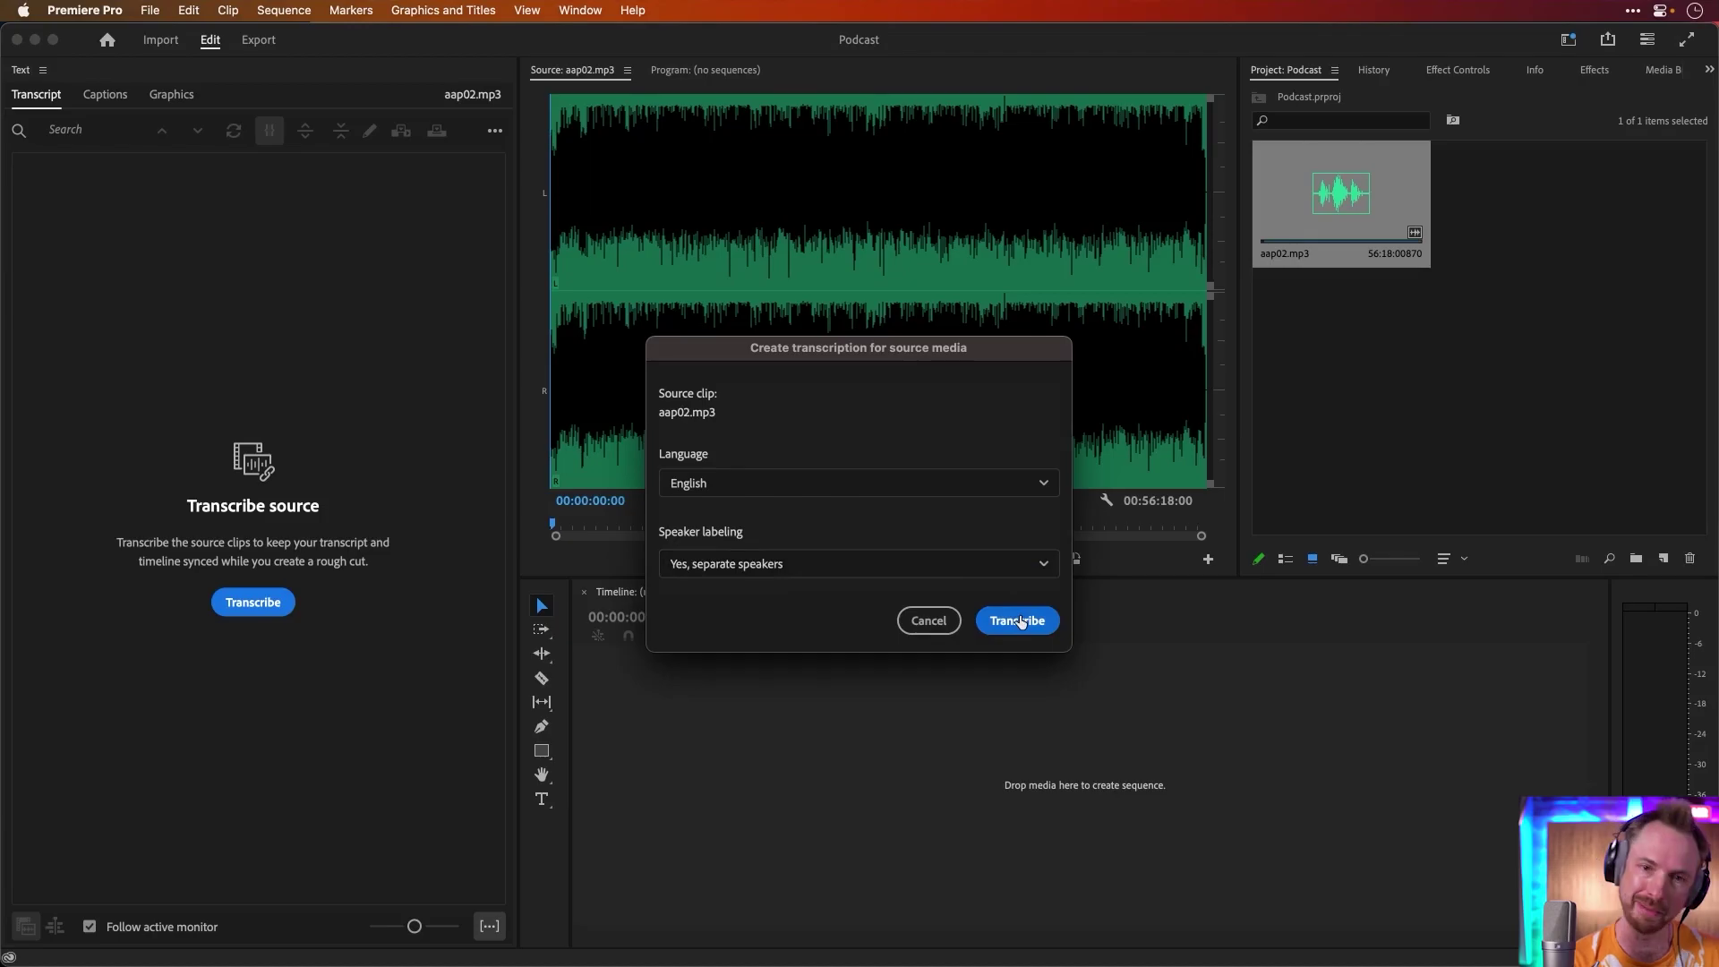
- Run the aap02.mp3 transcription and dismiss the Progress Dashboard when it finishes
left_click(1021, 621)
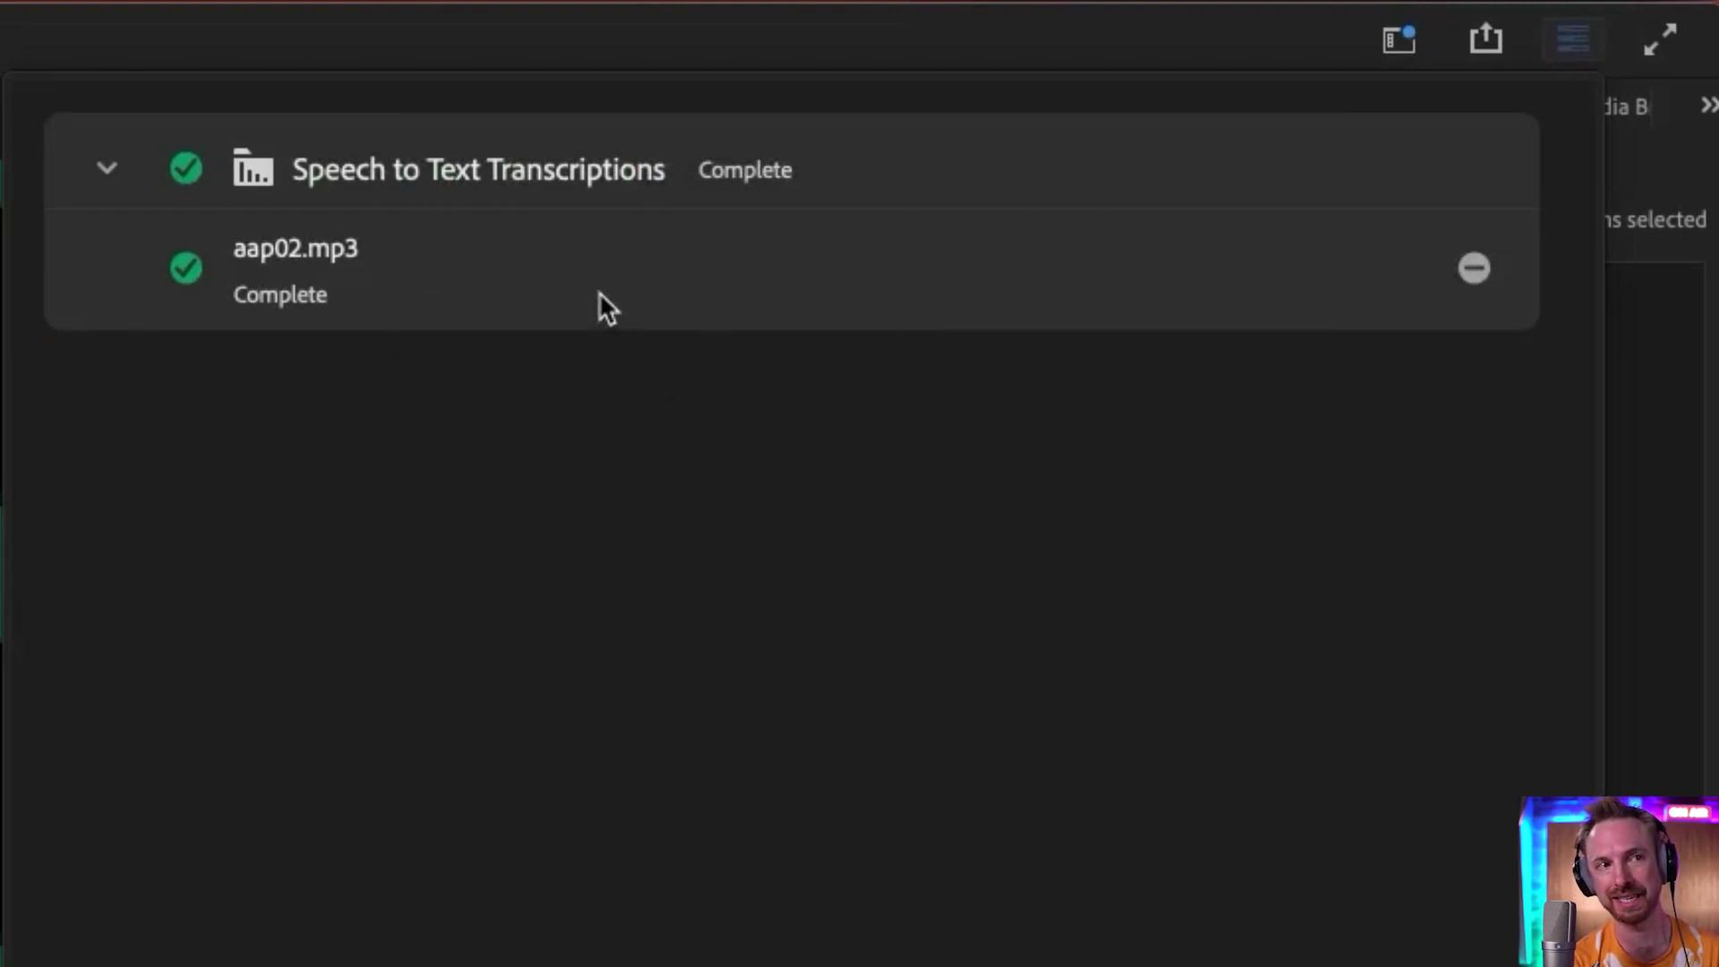
left_click(1575, 52)
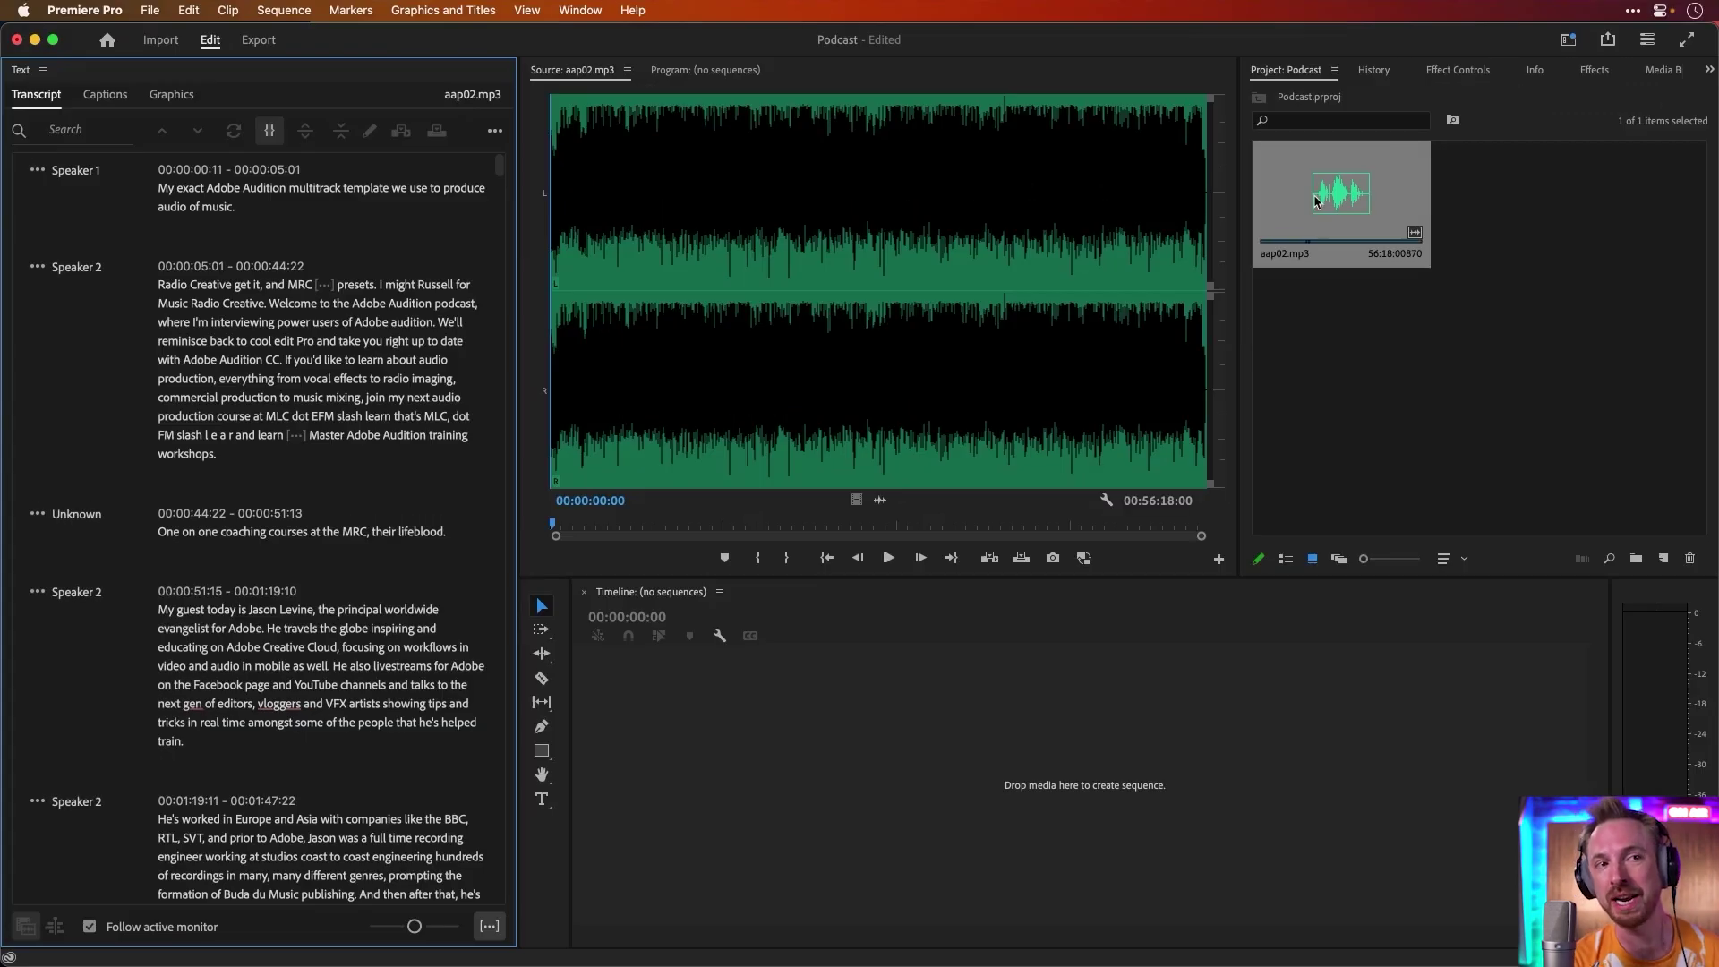
- Build the aap02 sequence from the clip, hide the video tracks, enlarge A1, and zoom in
left_click_drag(1317, 199, 976, 745)
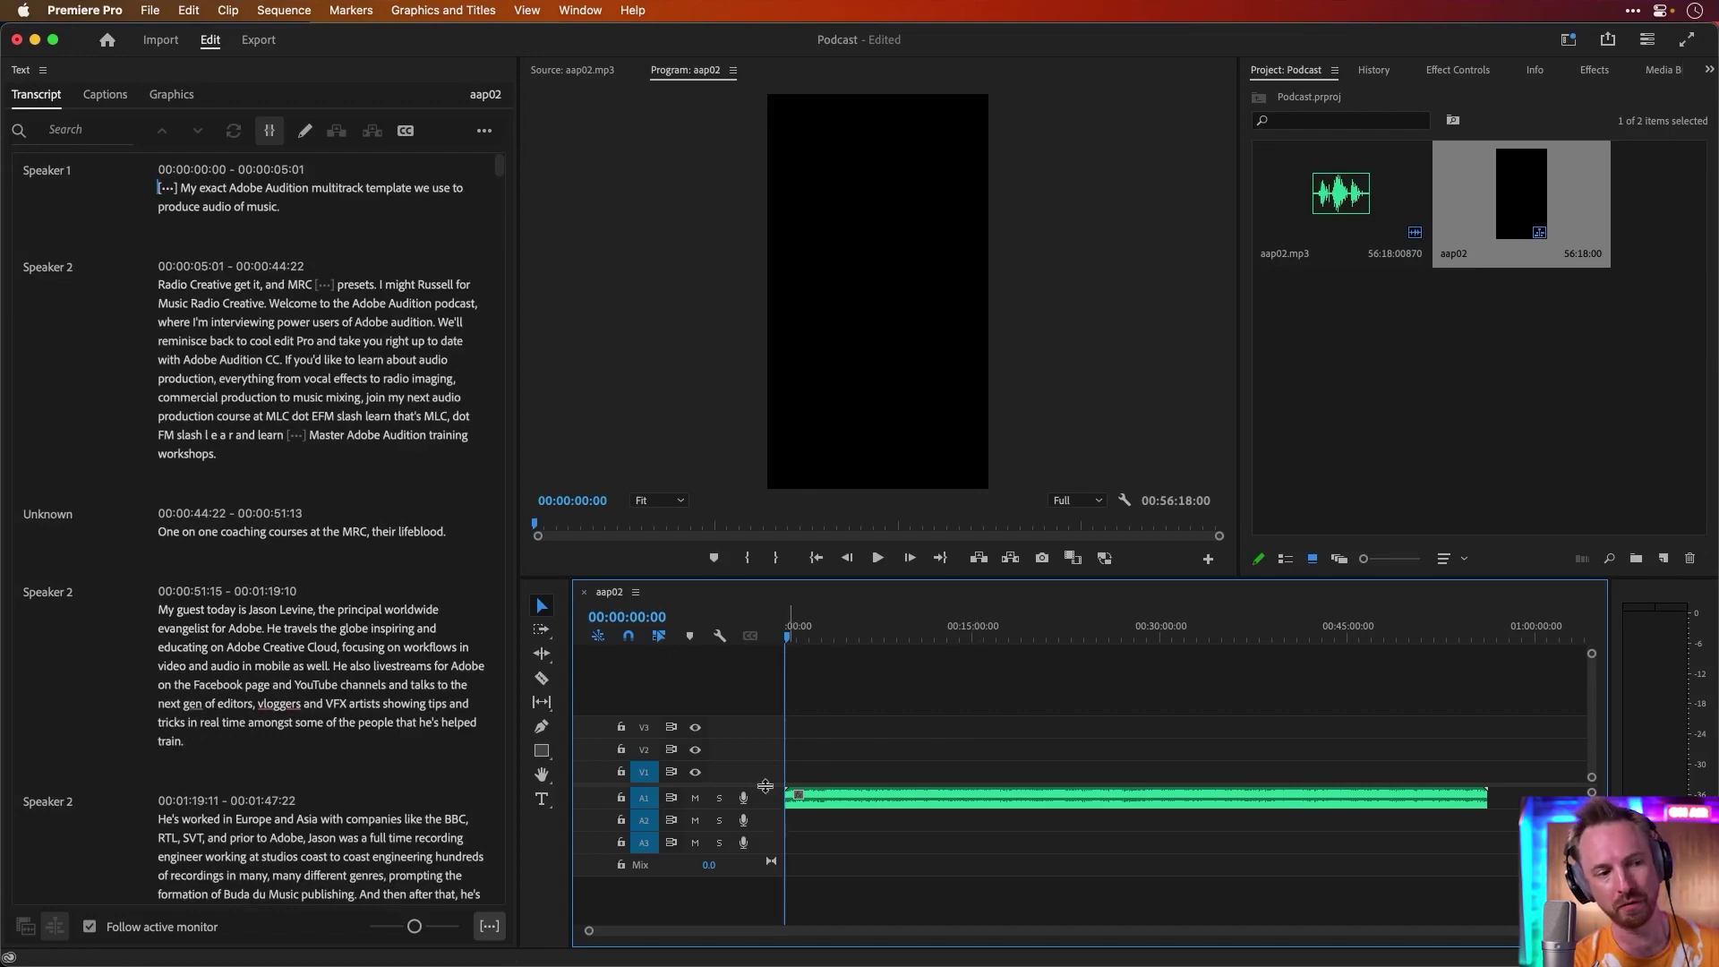
left_click_drag(766, 786, 778, 632)
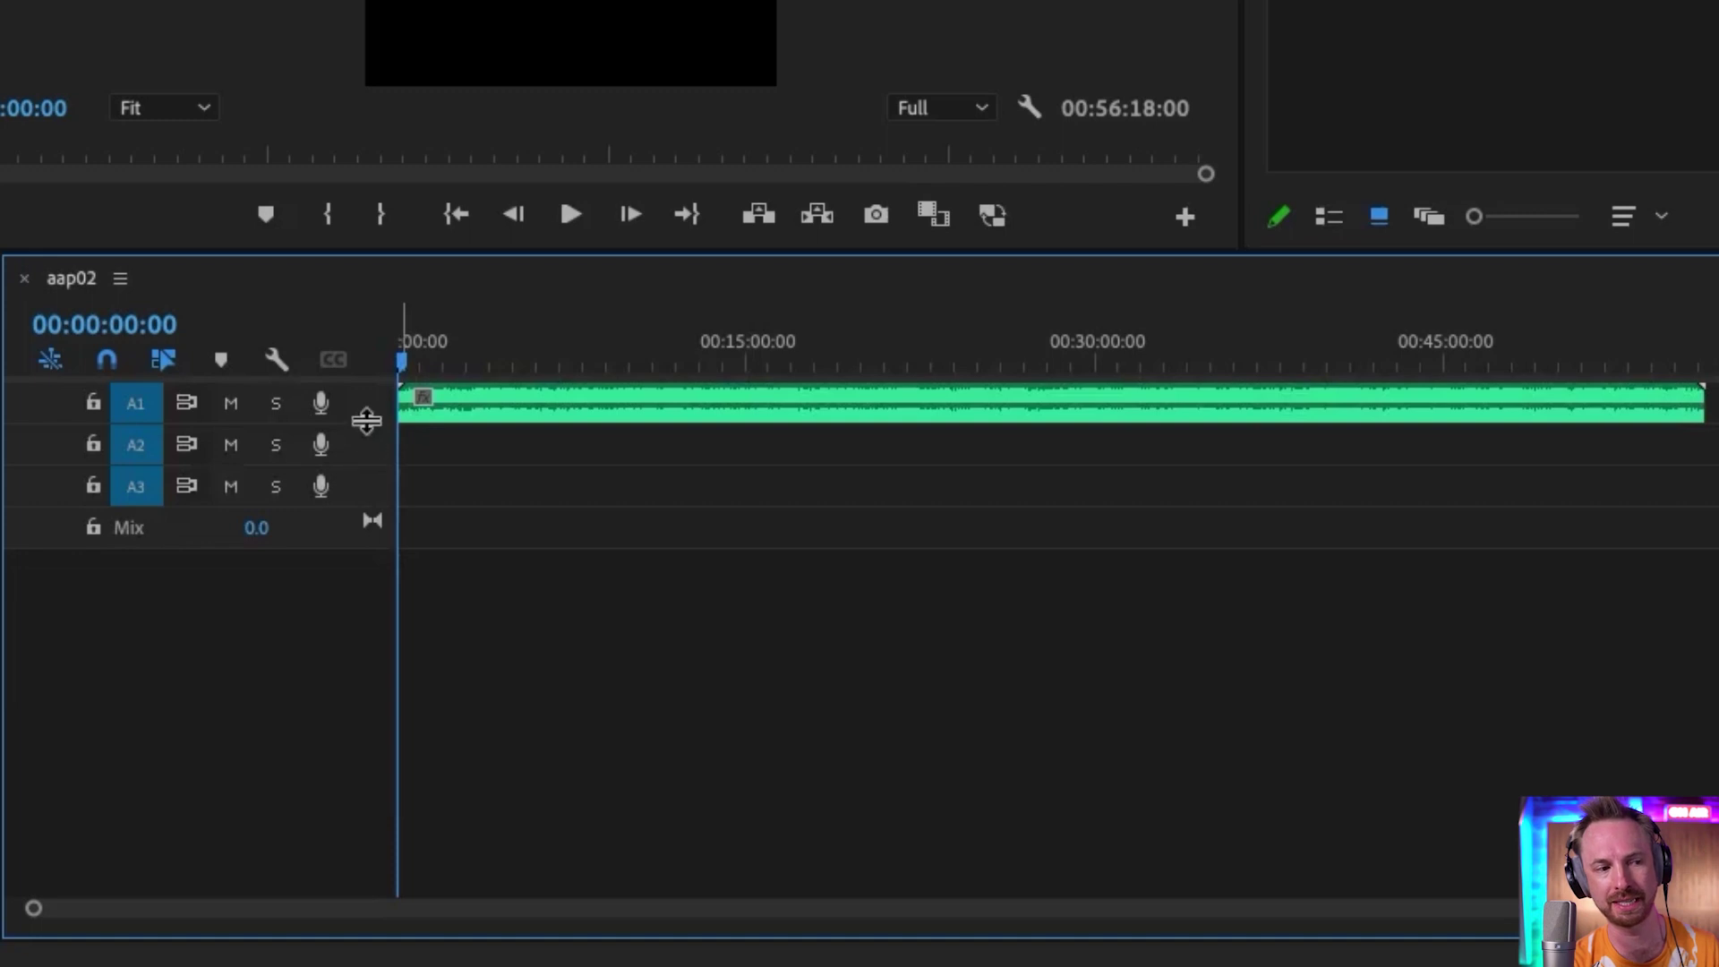
left_click_drag(366, 421, 372, 641)
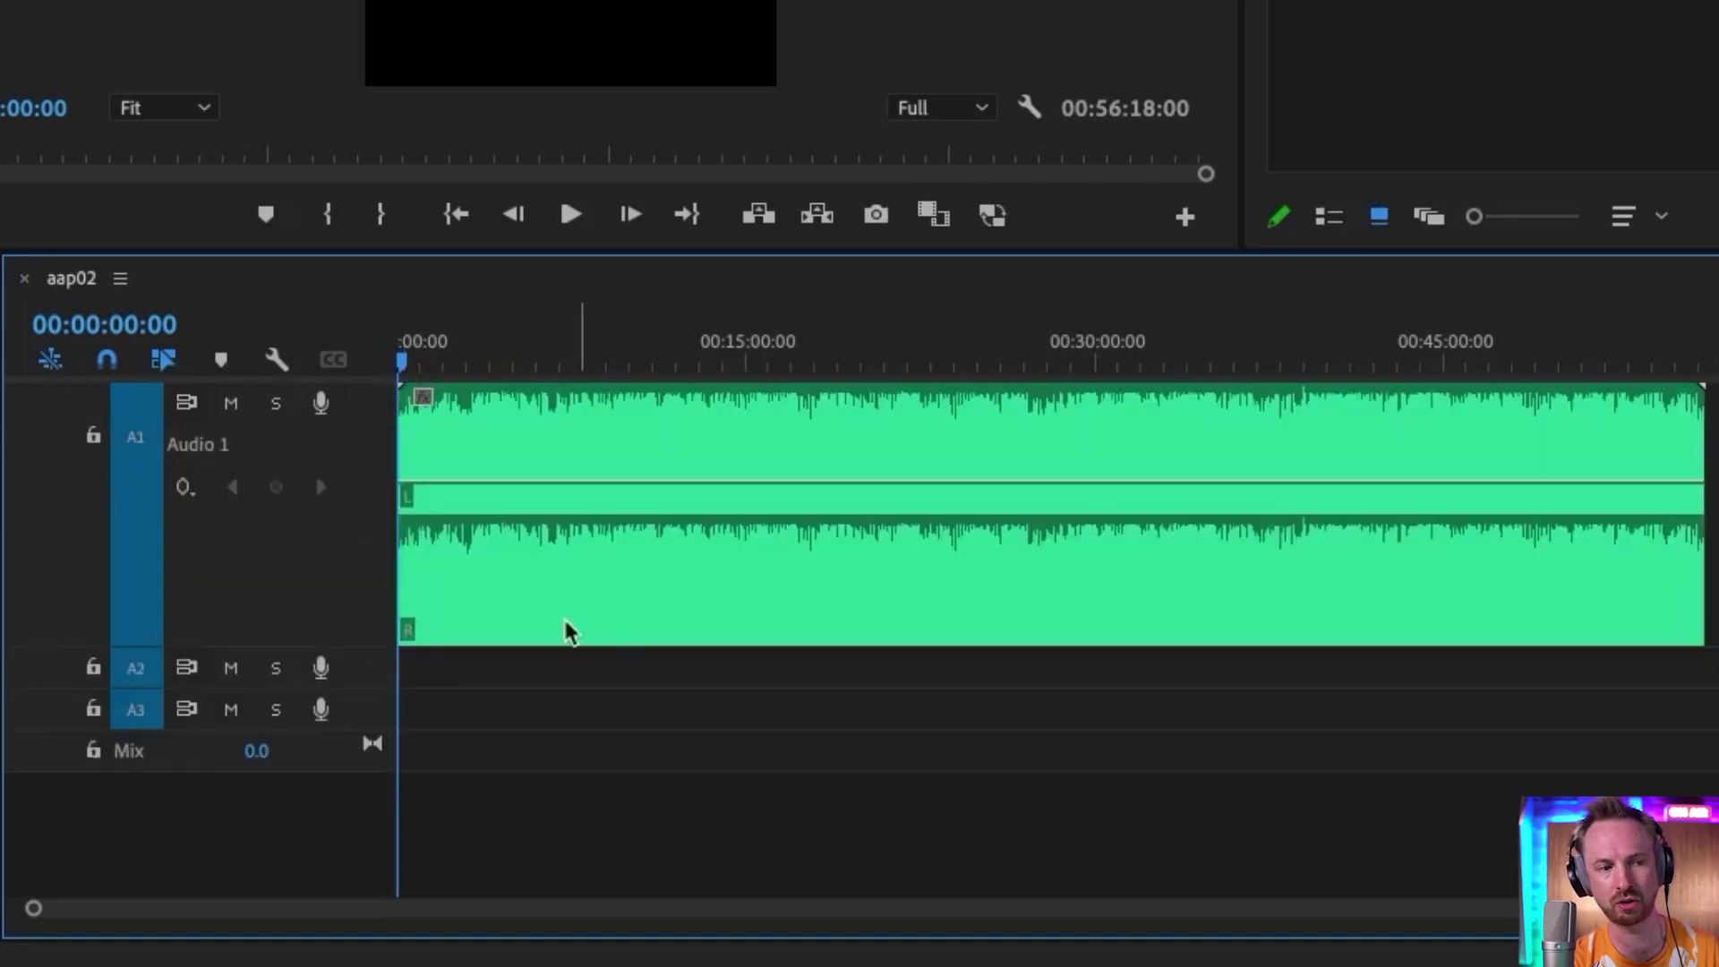
key("=")
key("=")
key("=")
key("=")
key("=")
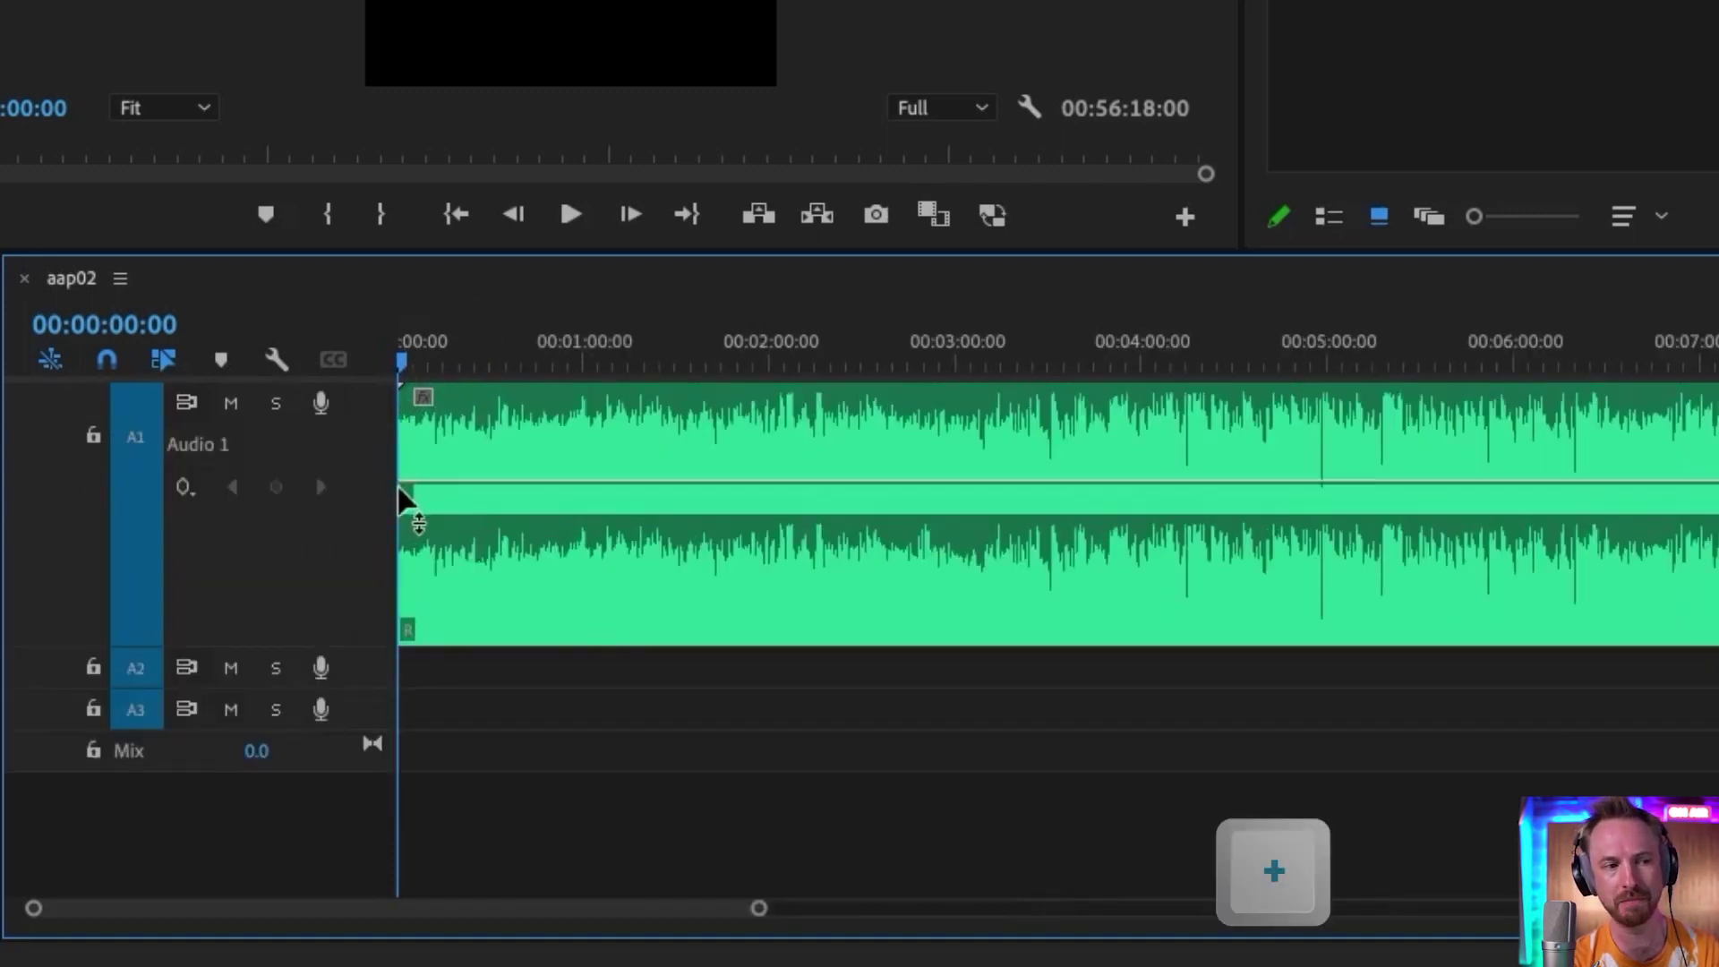
key("=")
key("=")
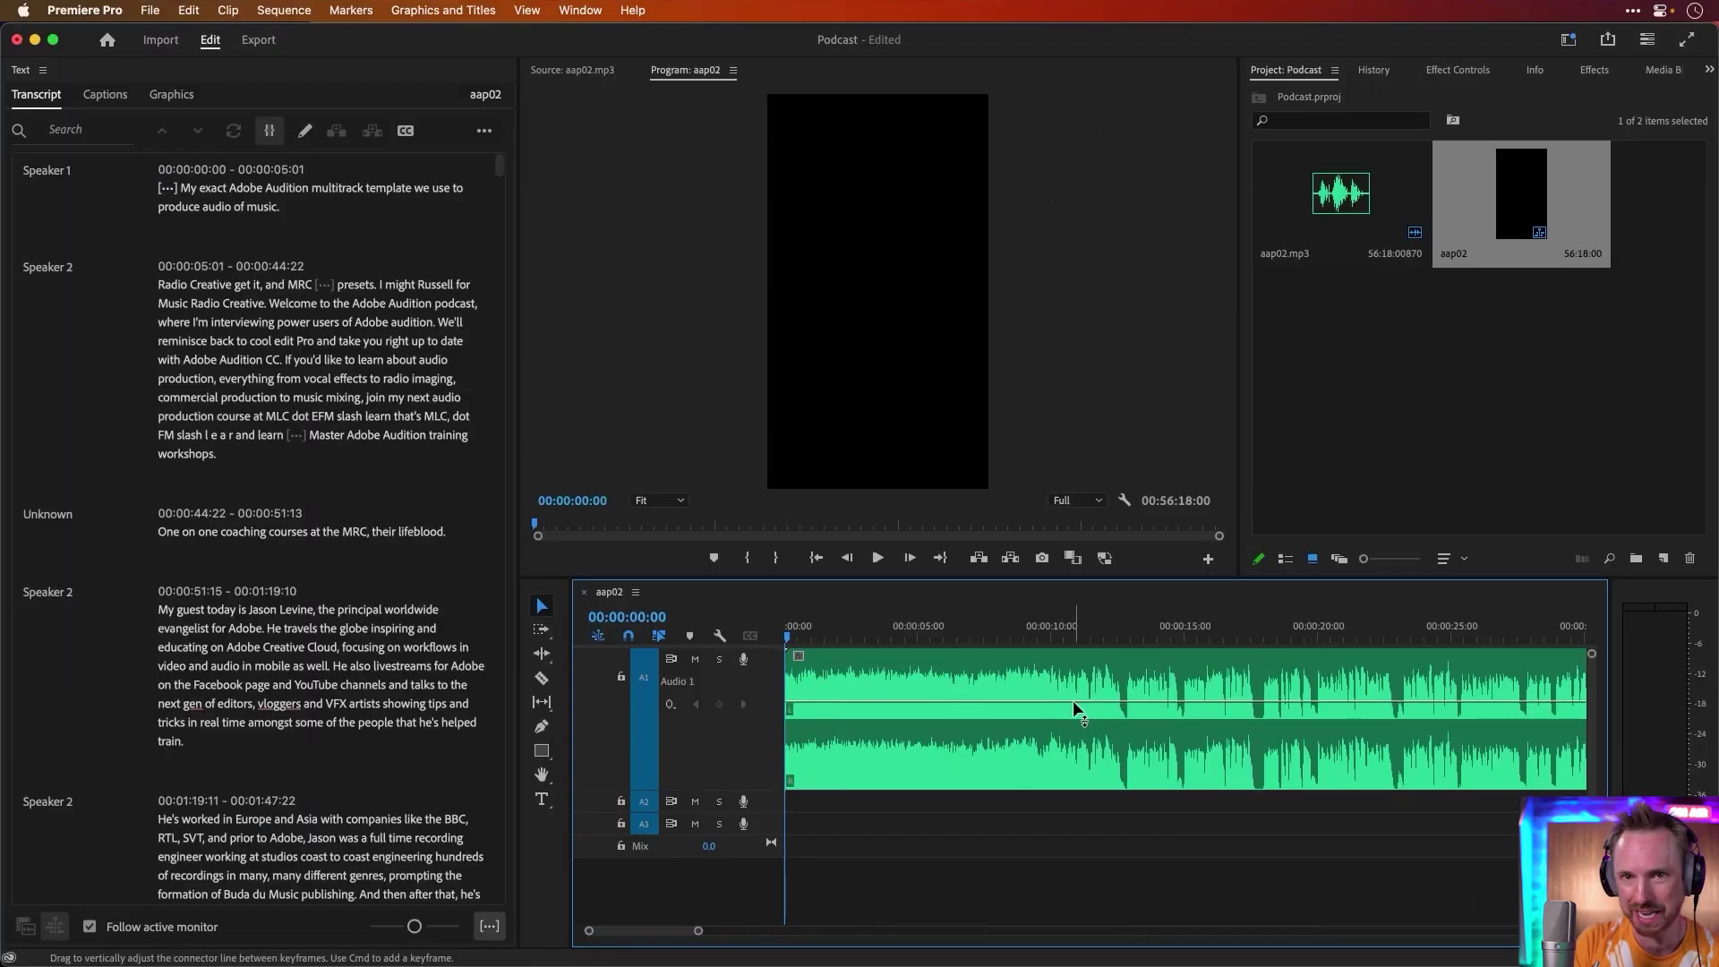
left_click(1072, 700)
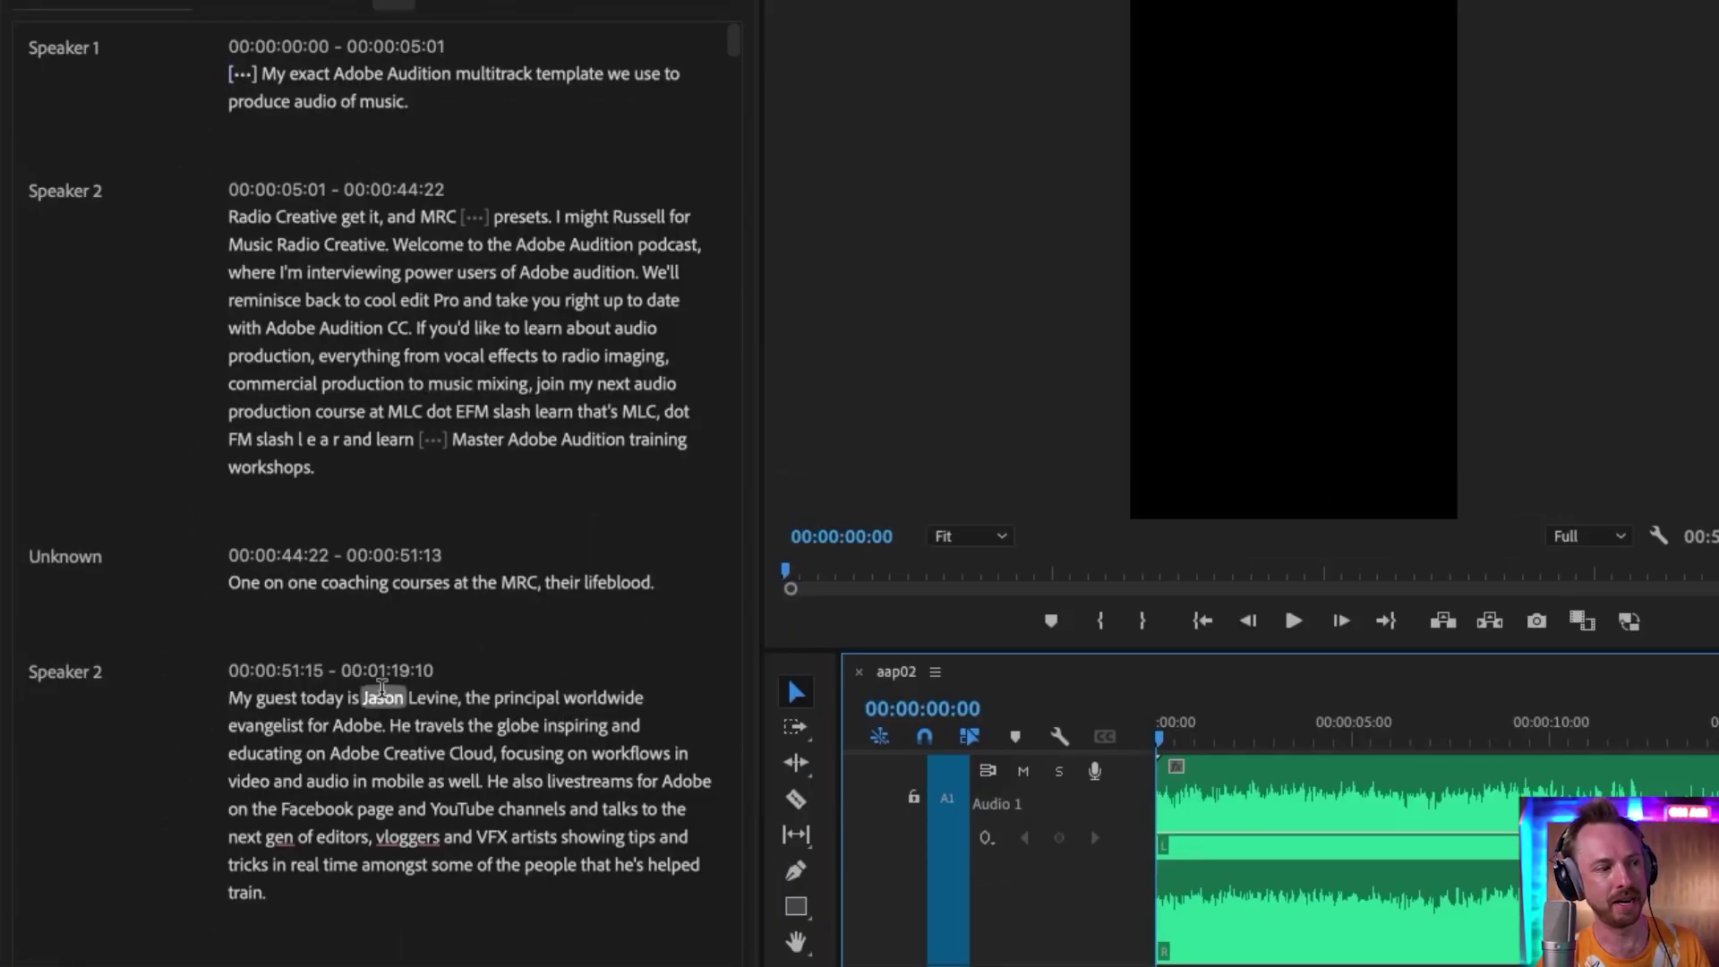
- Play the sequence from the word 'My' at 00:00:51:15 and stop near 00:01:05:19
scroll(349, 836, "down", 6)
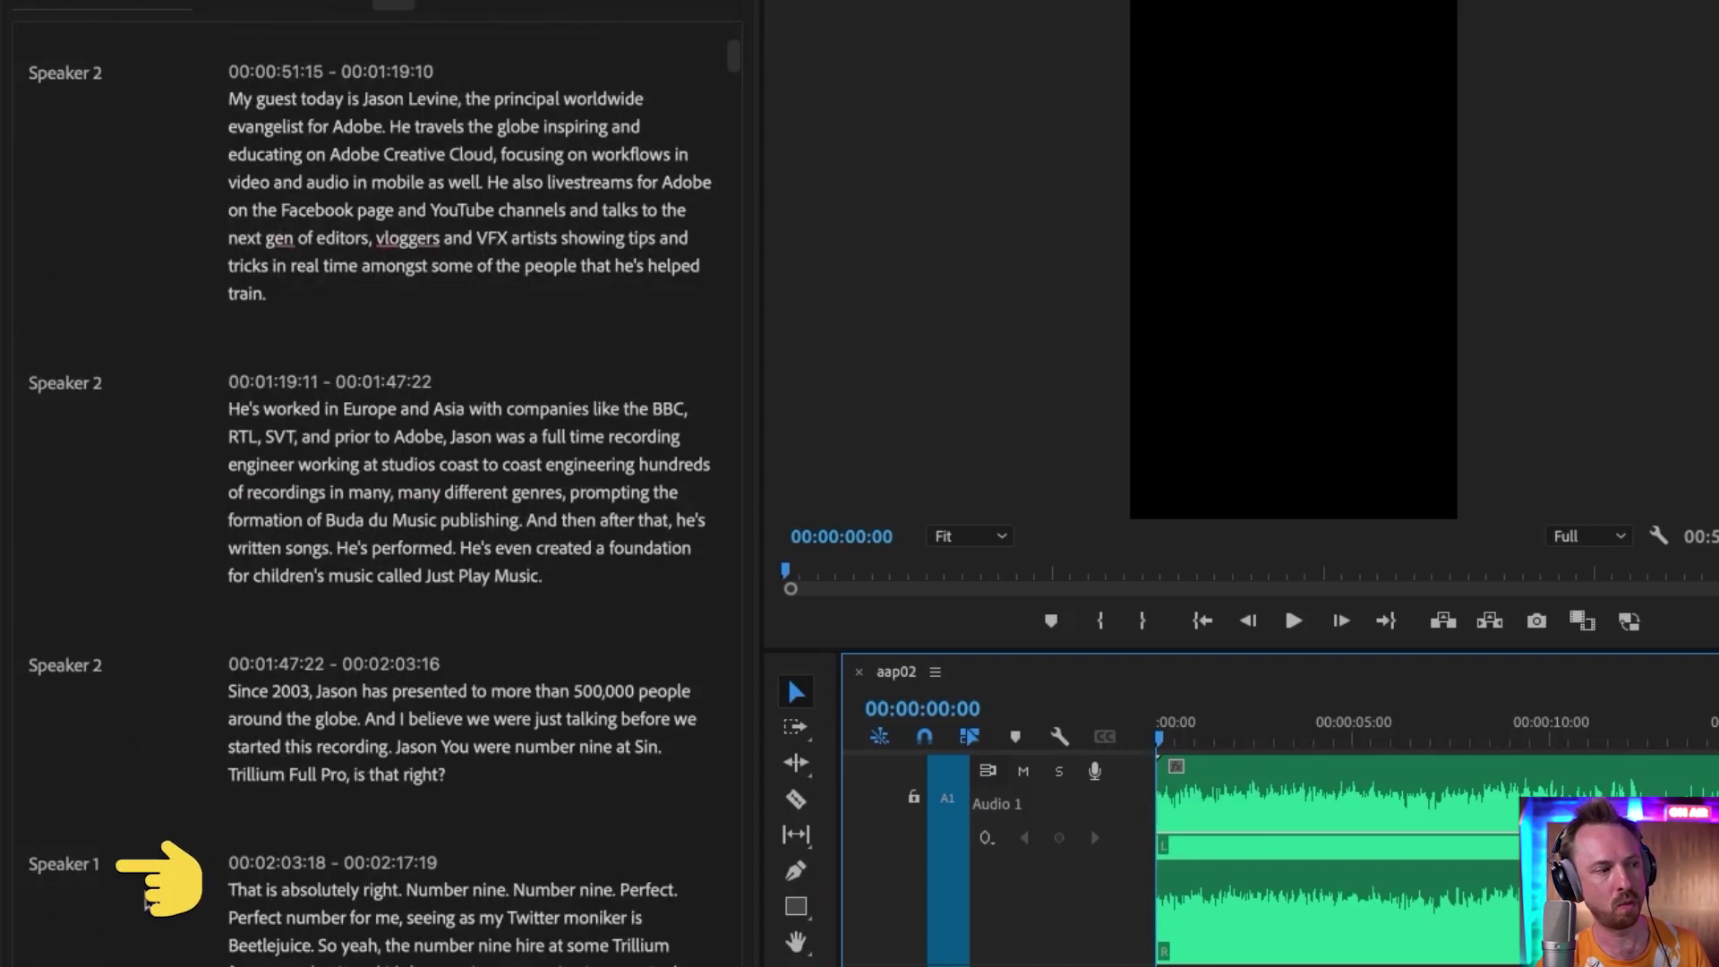
scroll(237, 591, "up", 1)
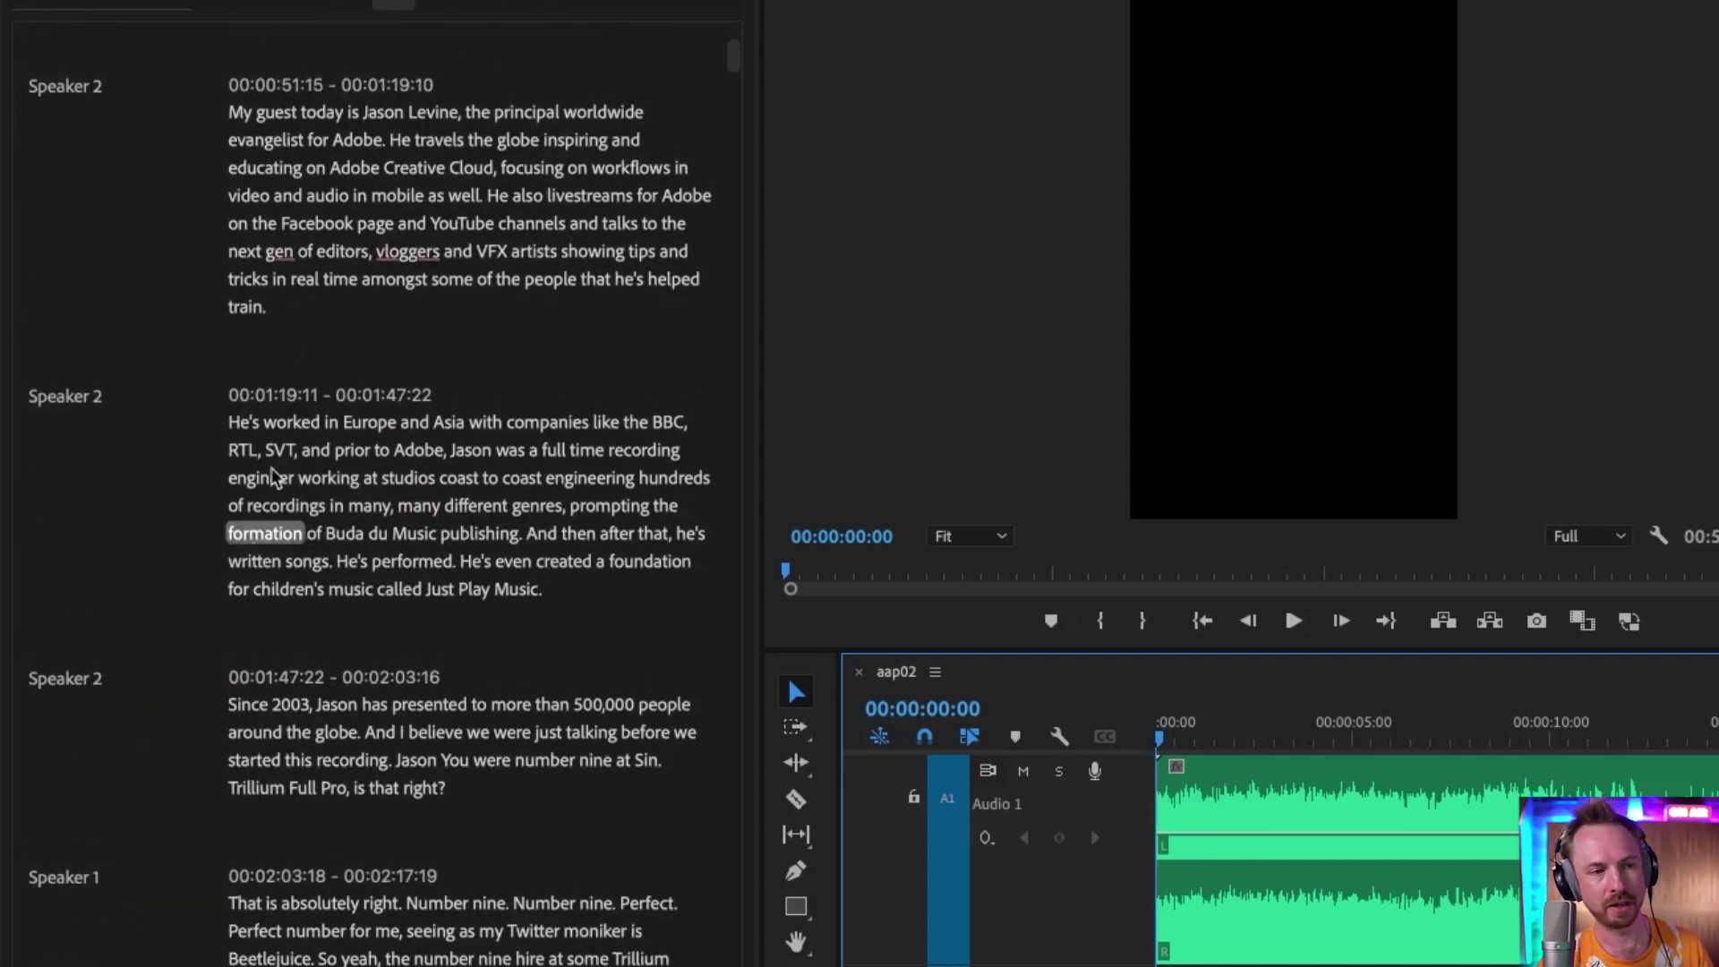
left_click(240, 112)
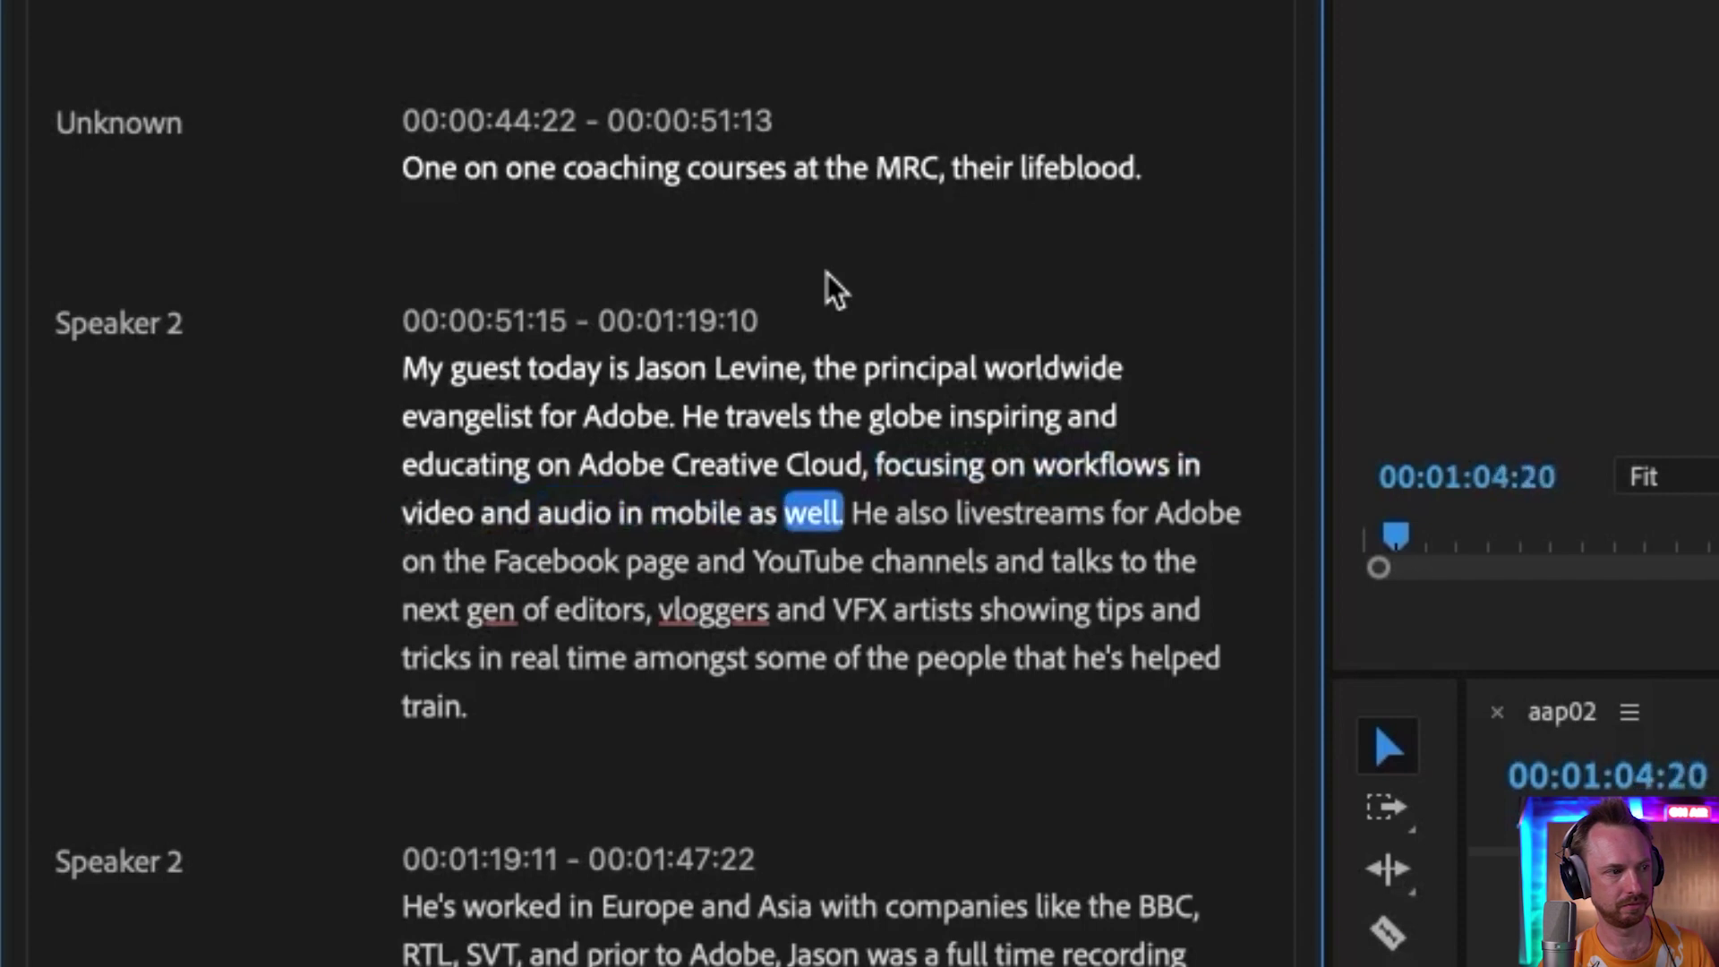
key("space")
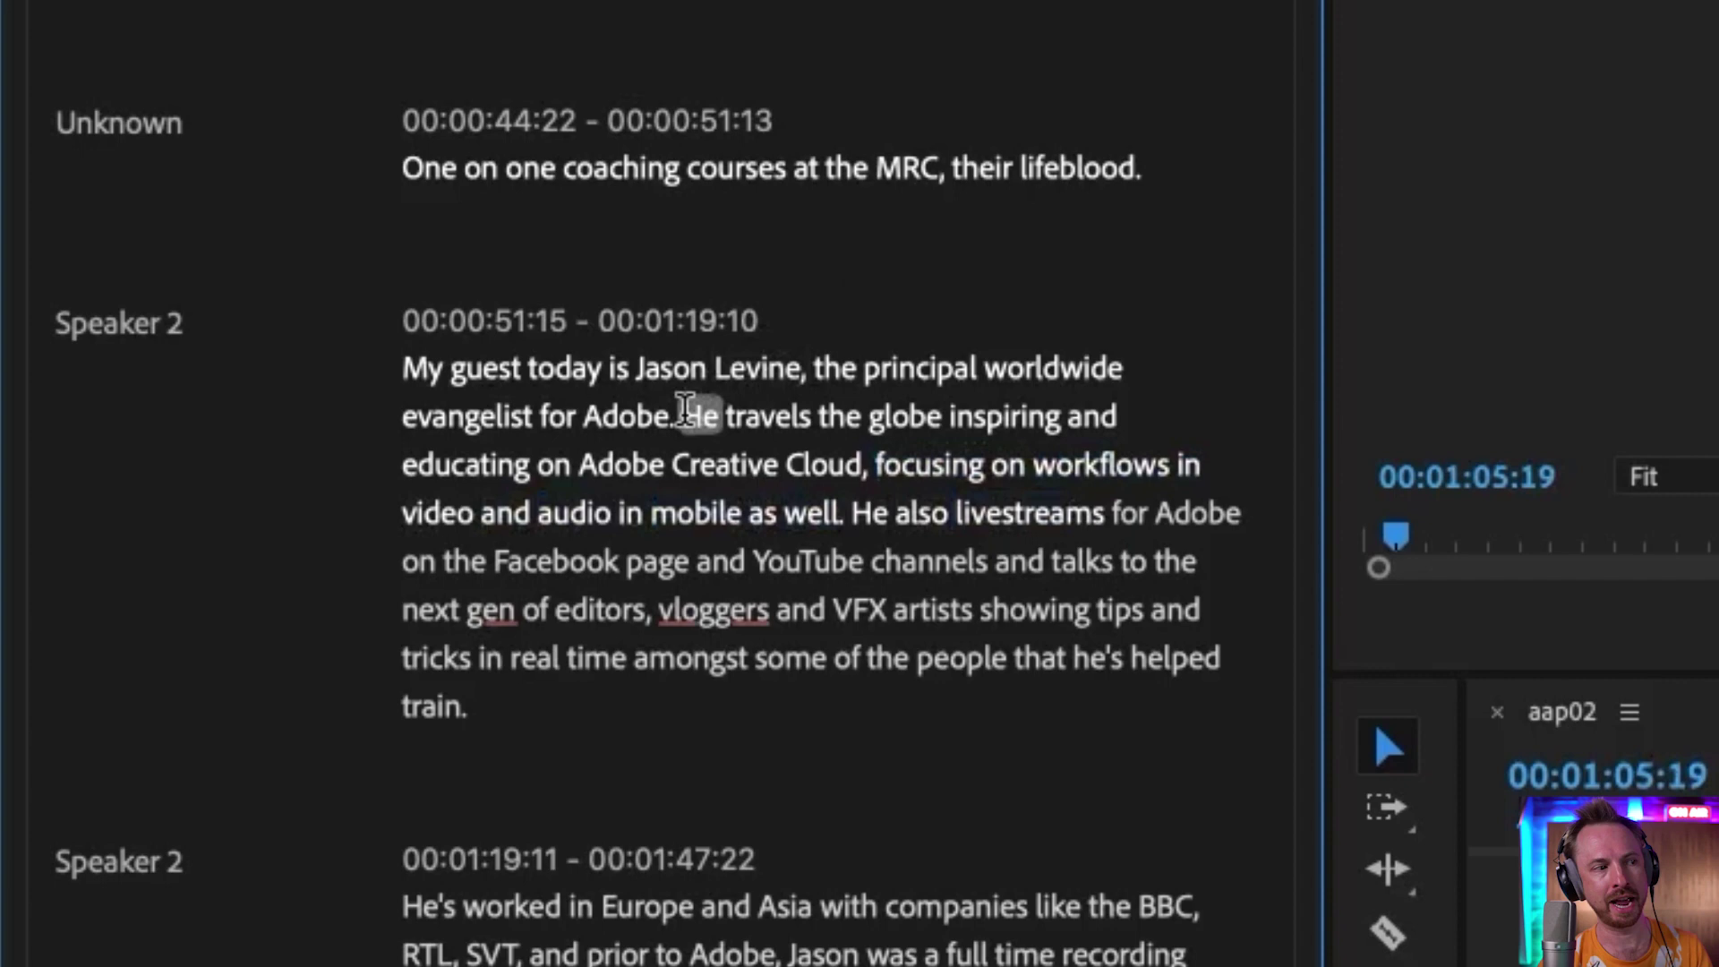
- Ripple-delete the 'He travels the globe … as well.' sentence and return to 'My guest'
left_click_drag(691, 416, 842, 517)
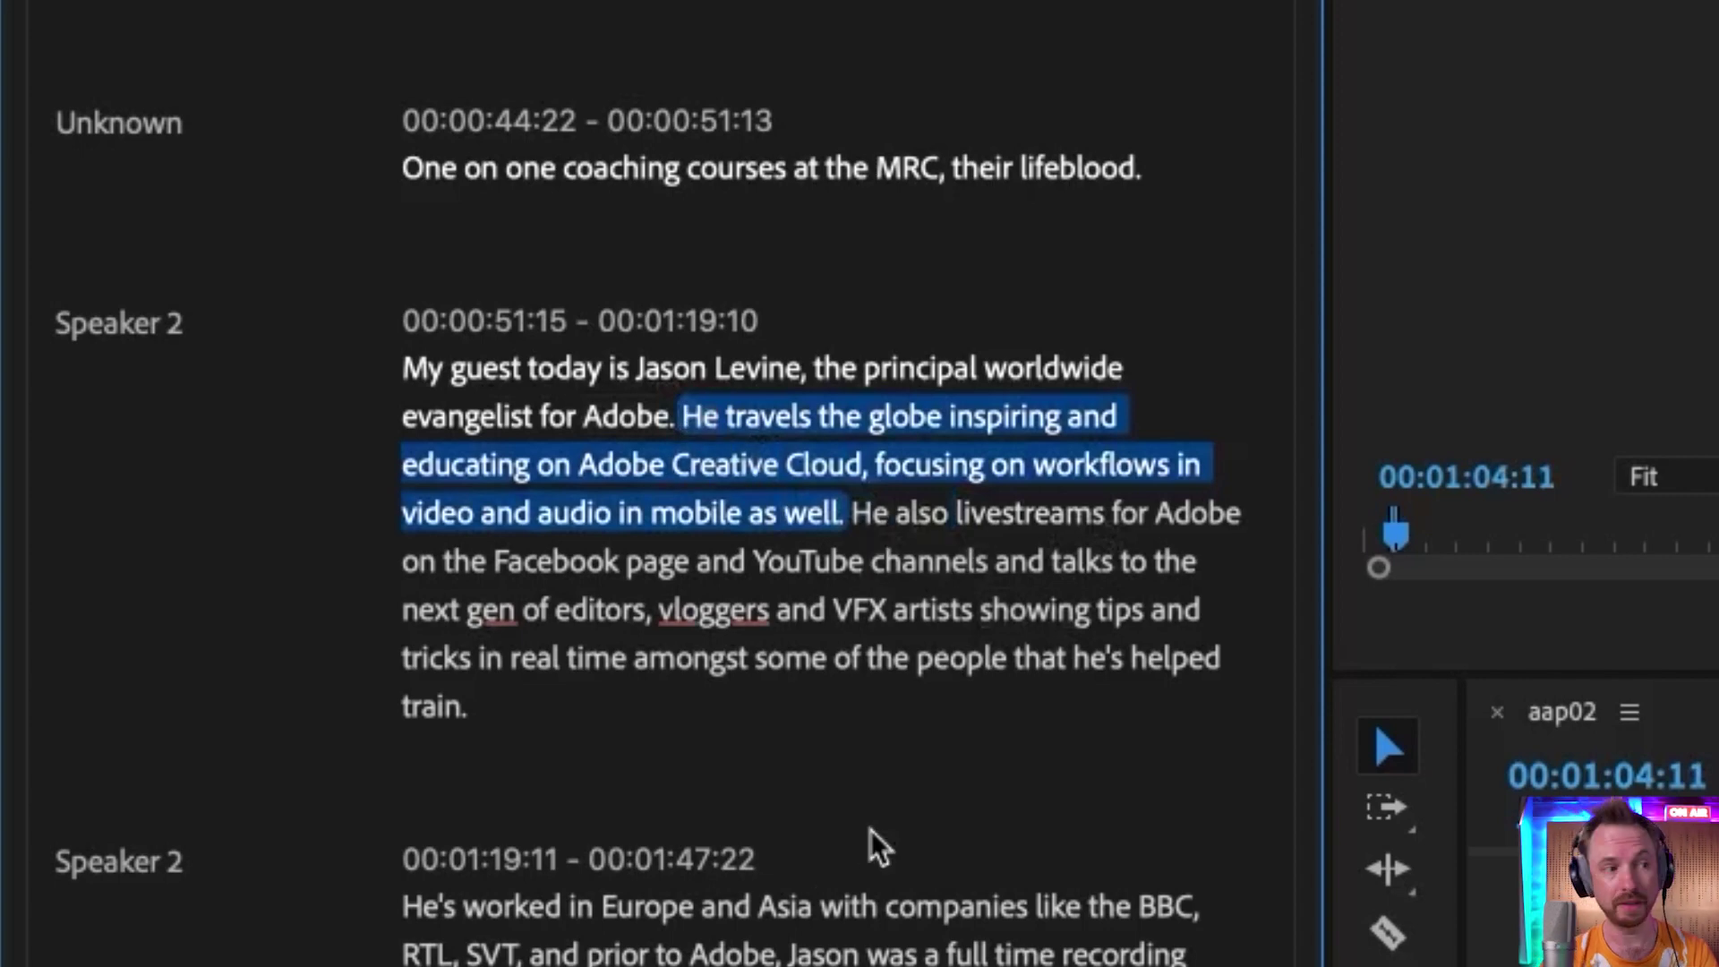
key("Delete")
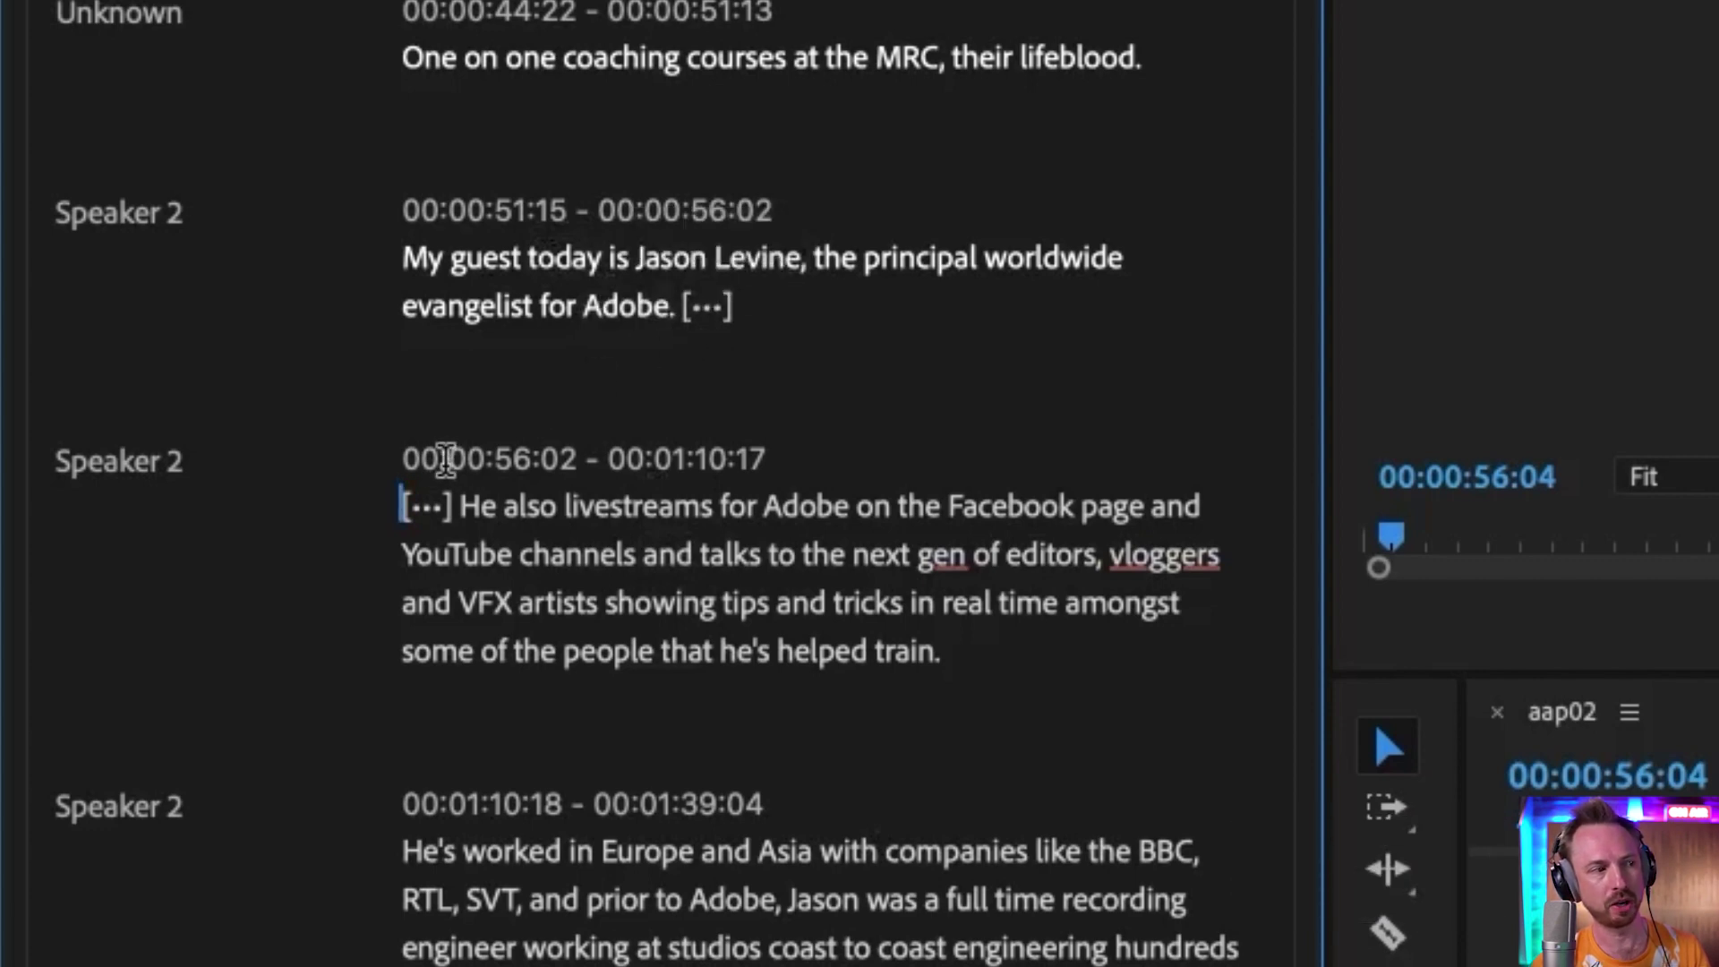
mouse_move(425, 491)
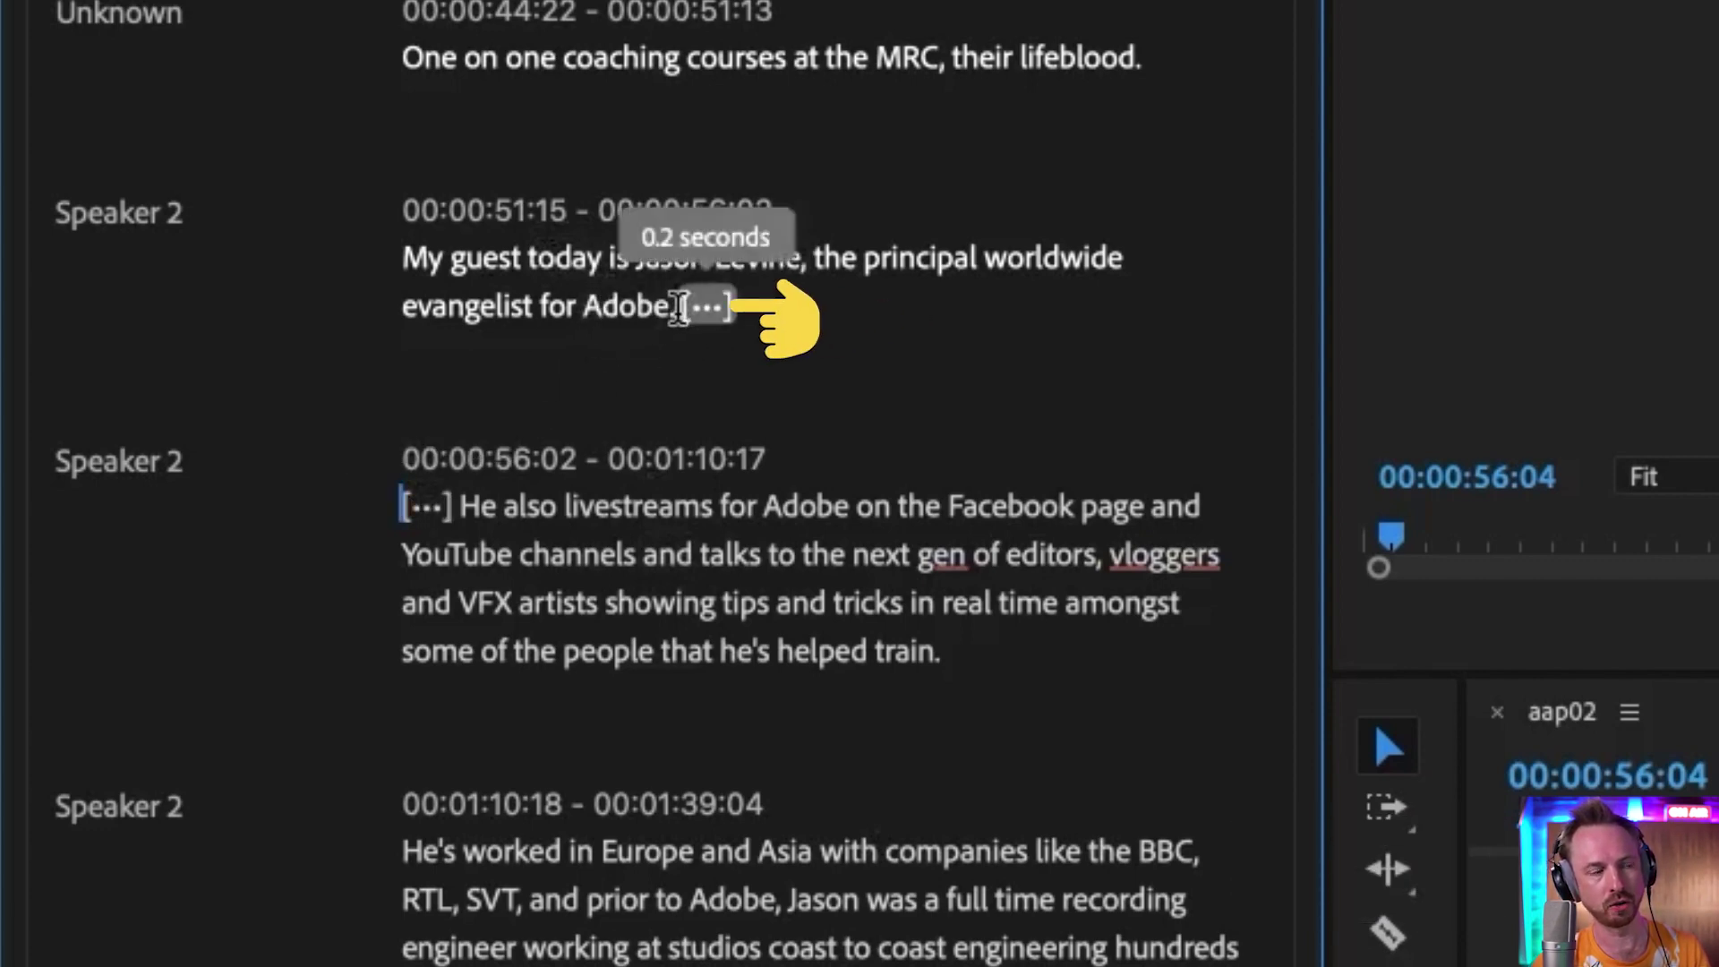
left_click(410, 259)
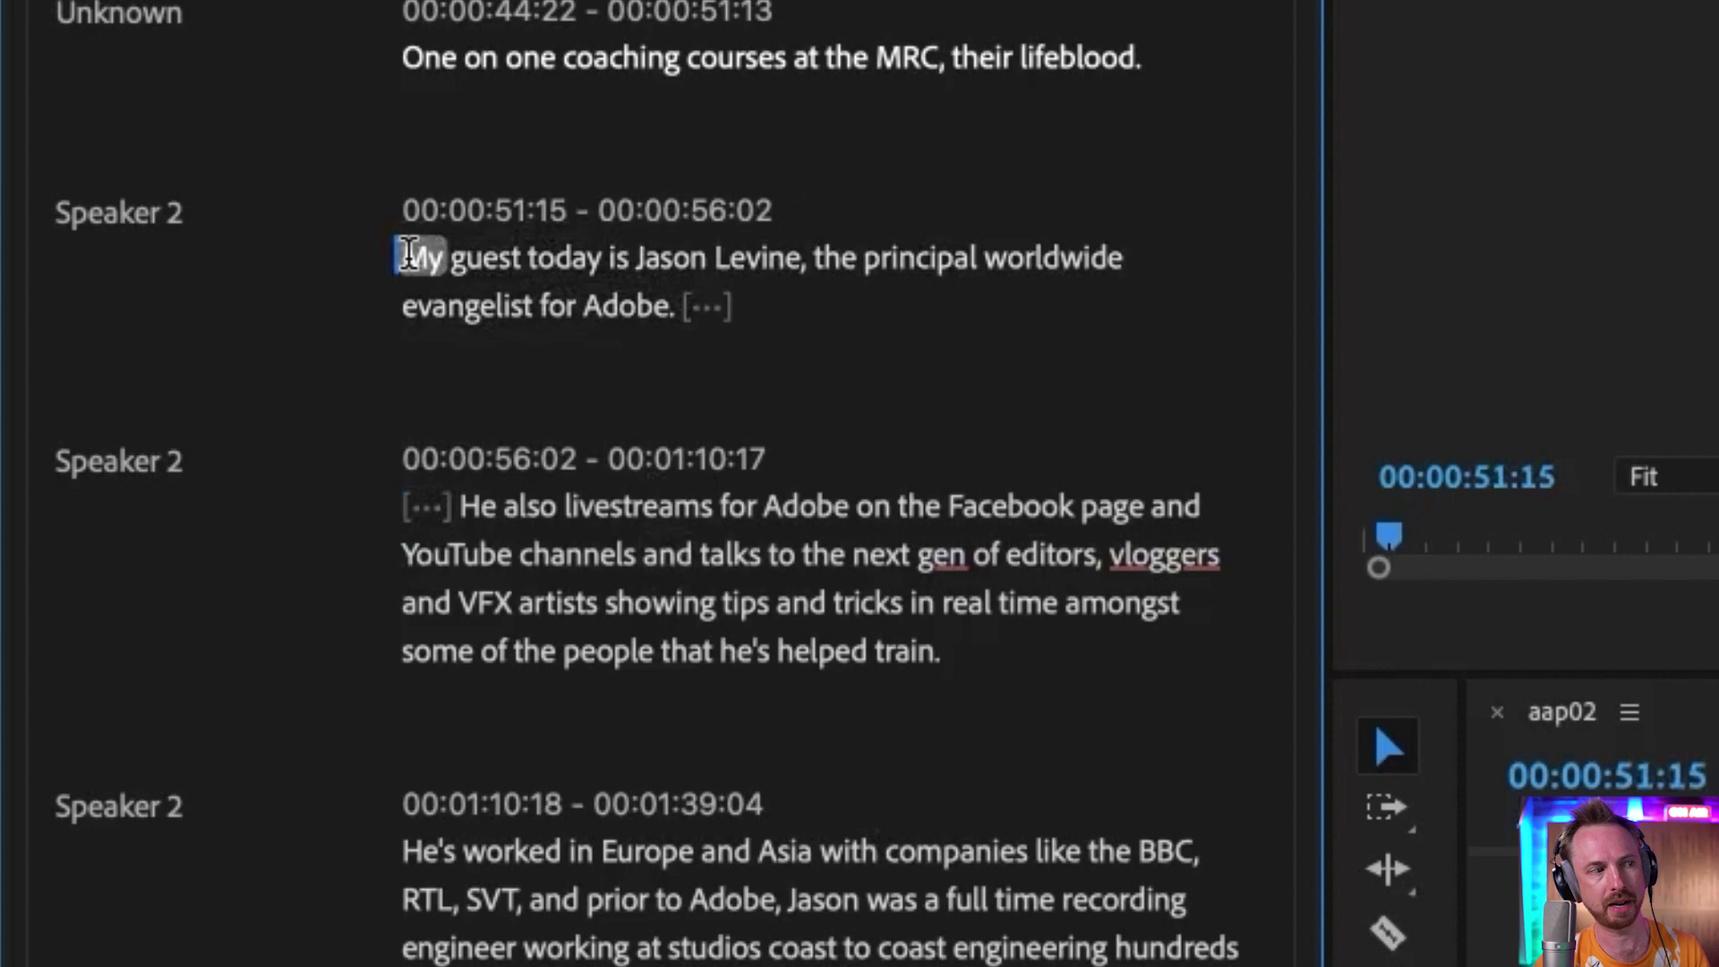
- Review the edit, then remove the [...] pause after 'Adobe.' and close the gap
key("space")
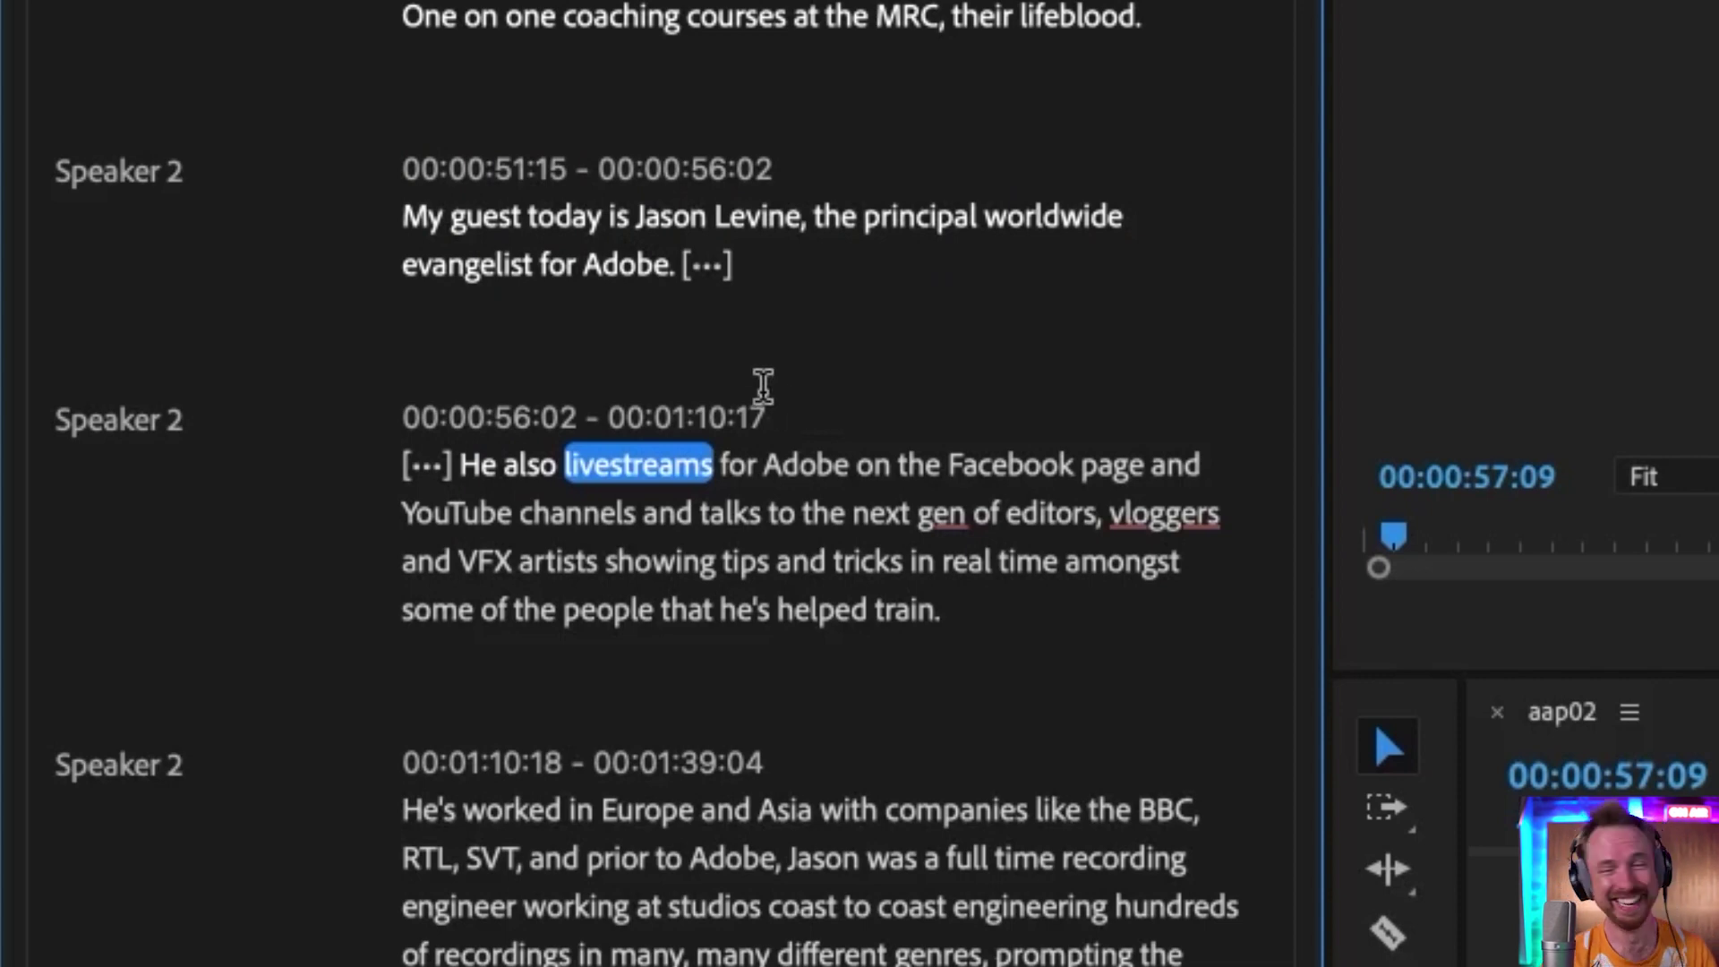
mouse_move(696, 265)
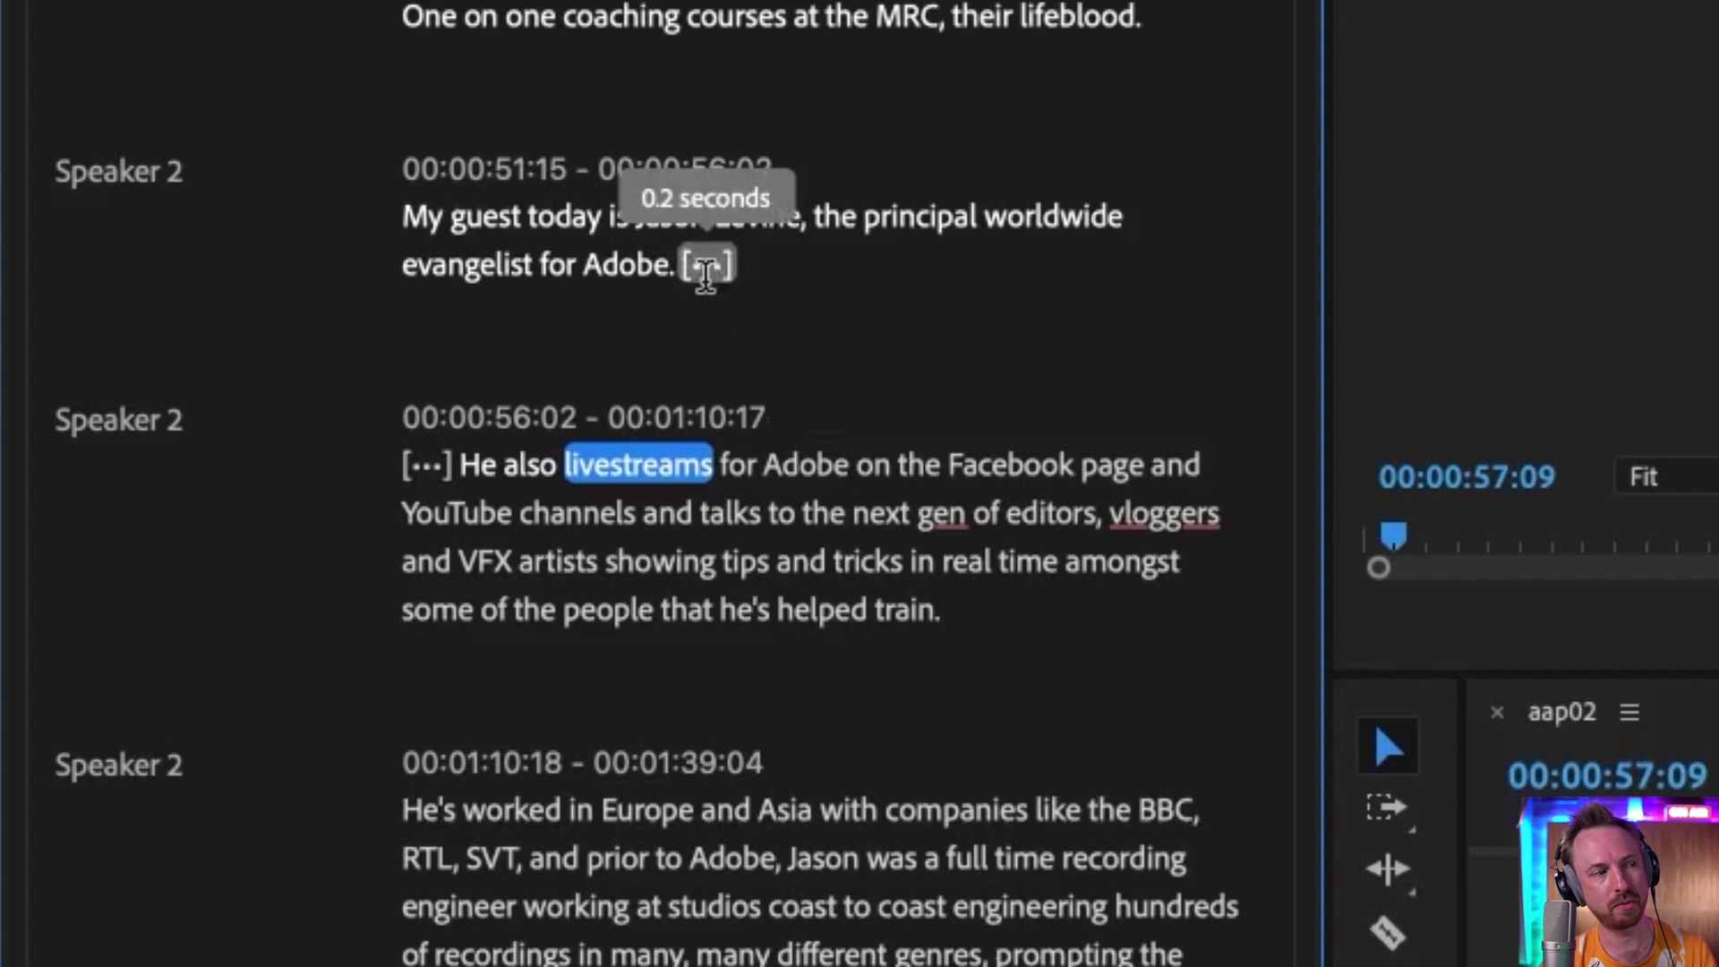
mouse_move(425, 442)
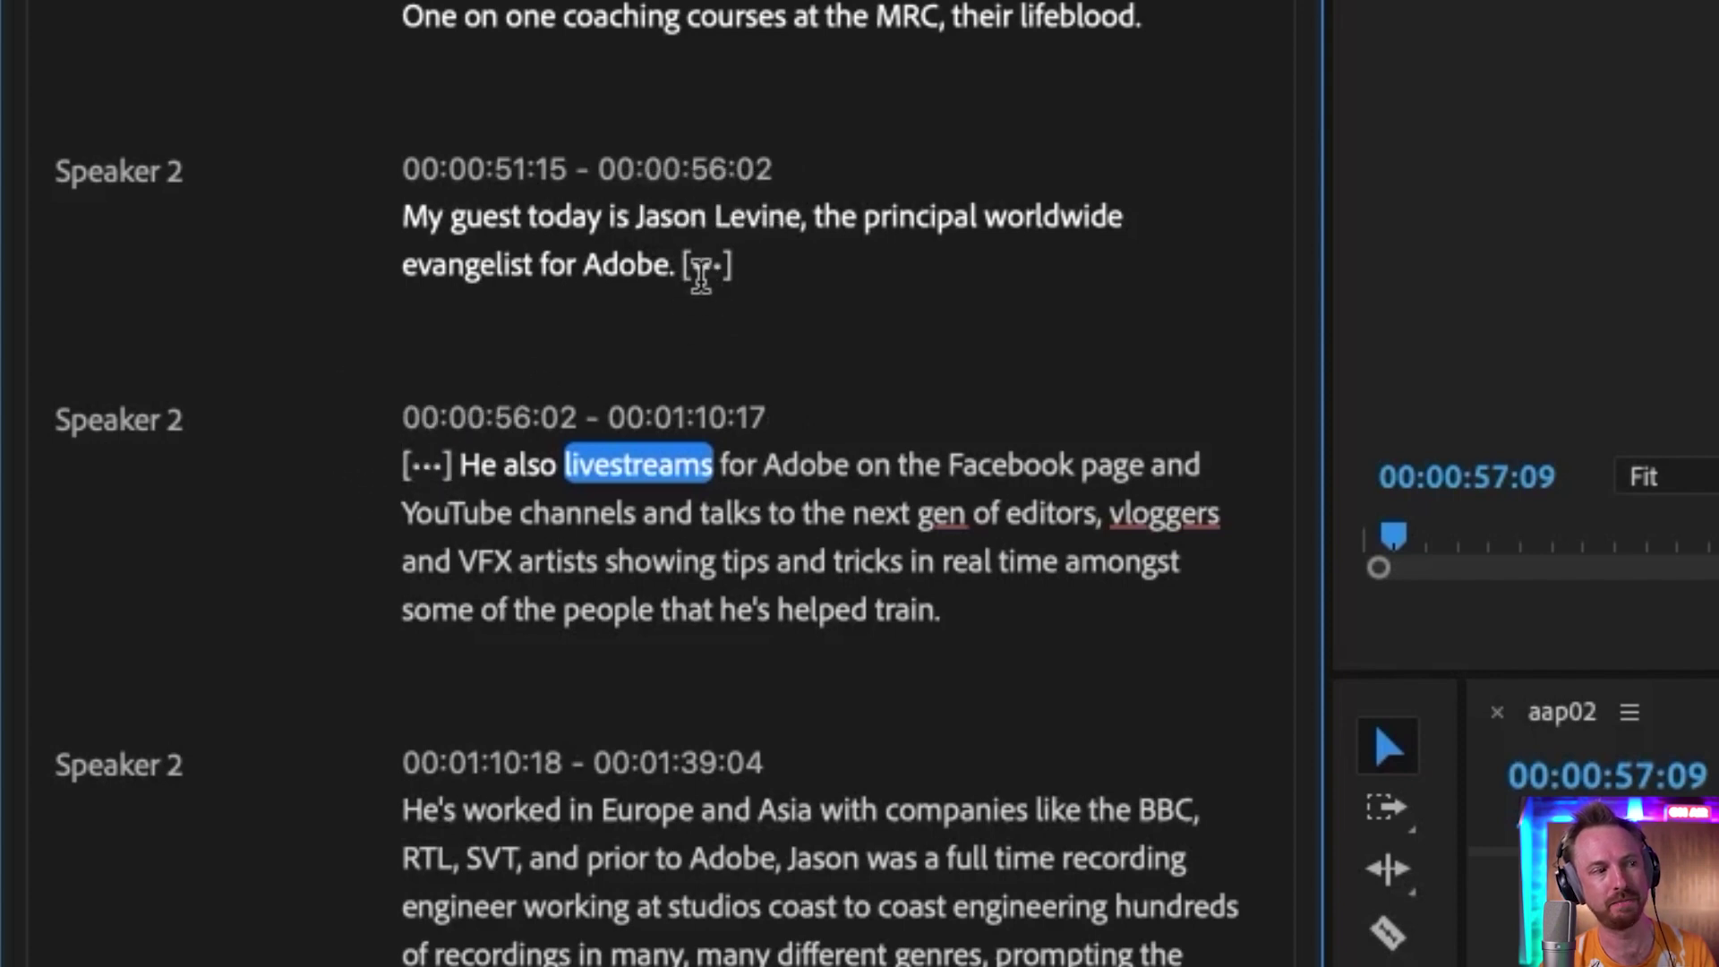
left_click(720, 267)
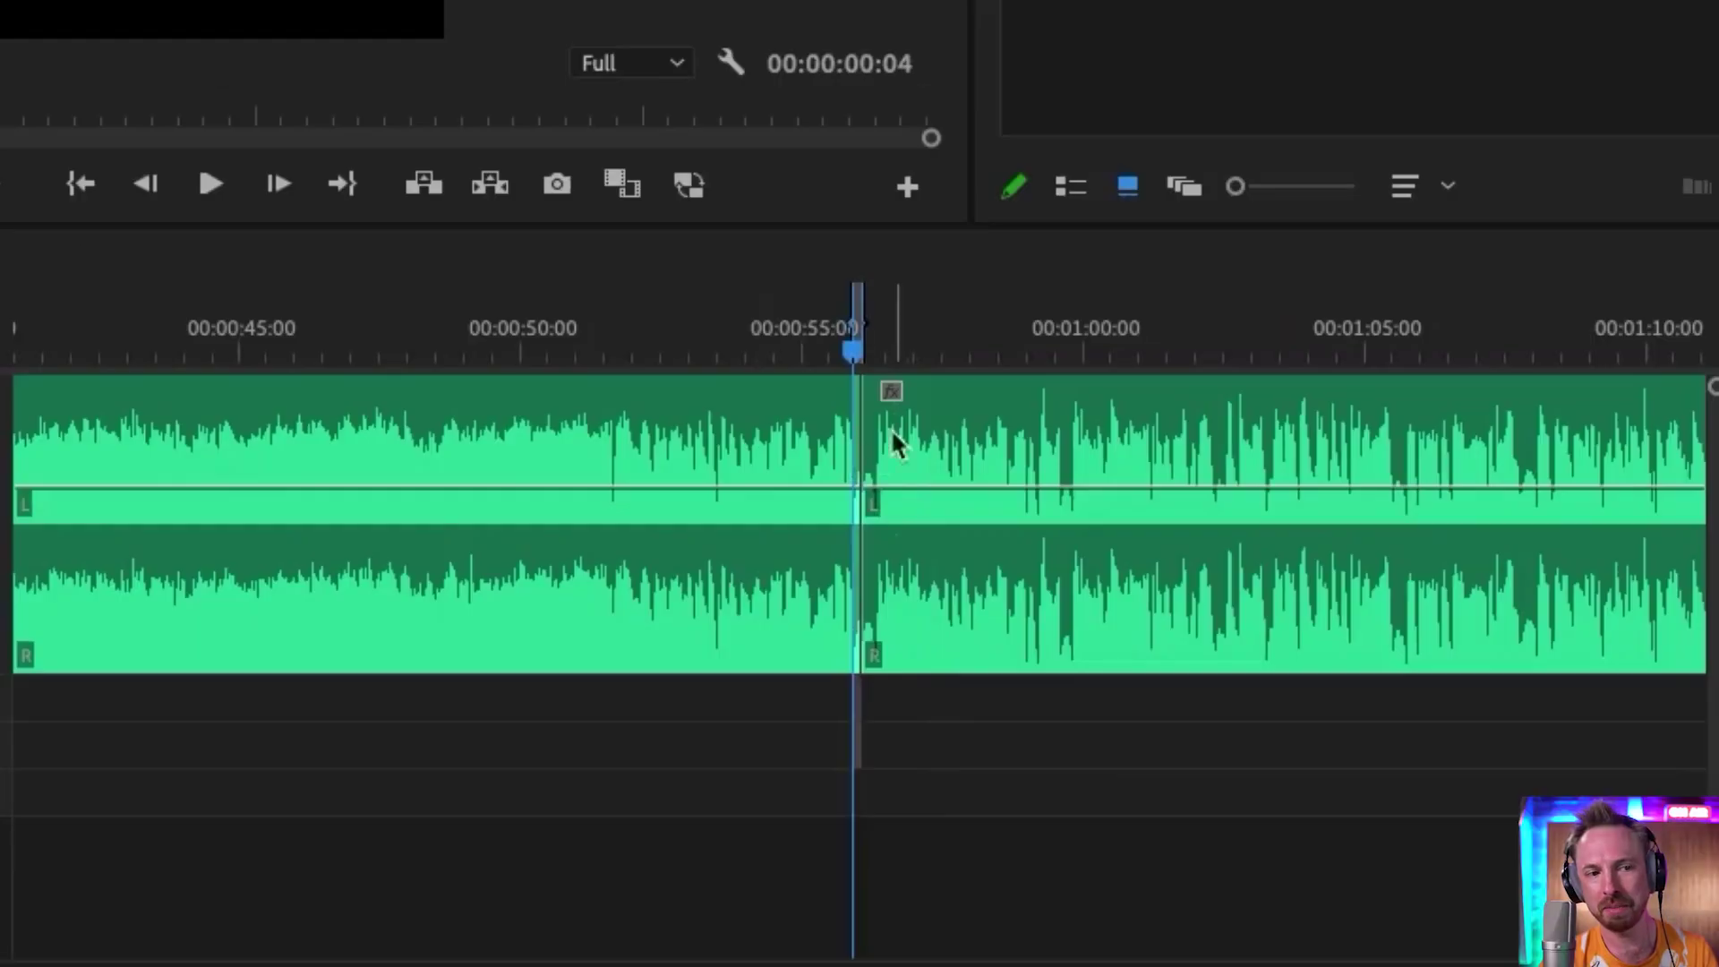
key("=")
key("=")
key("=")
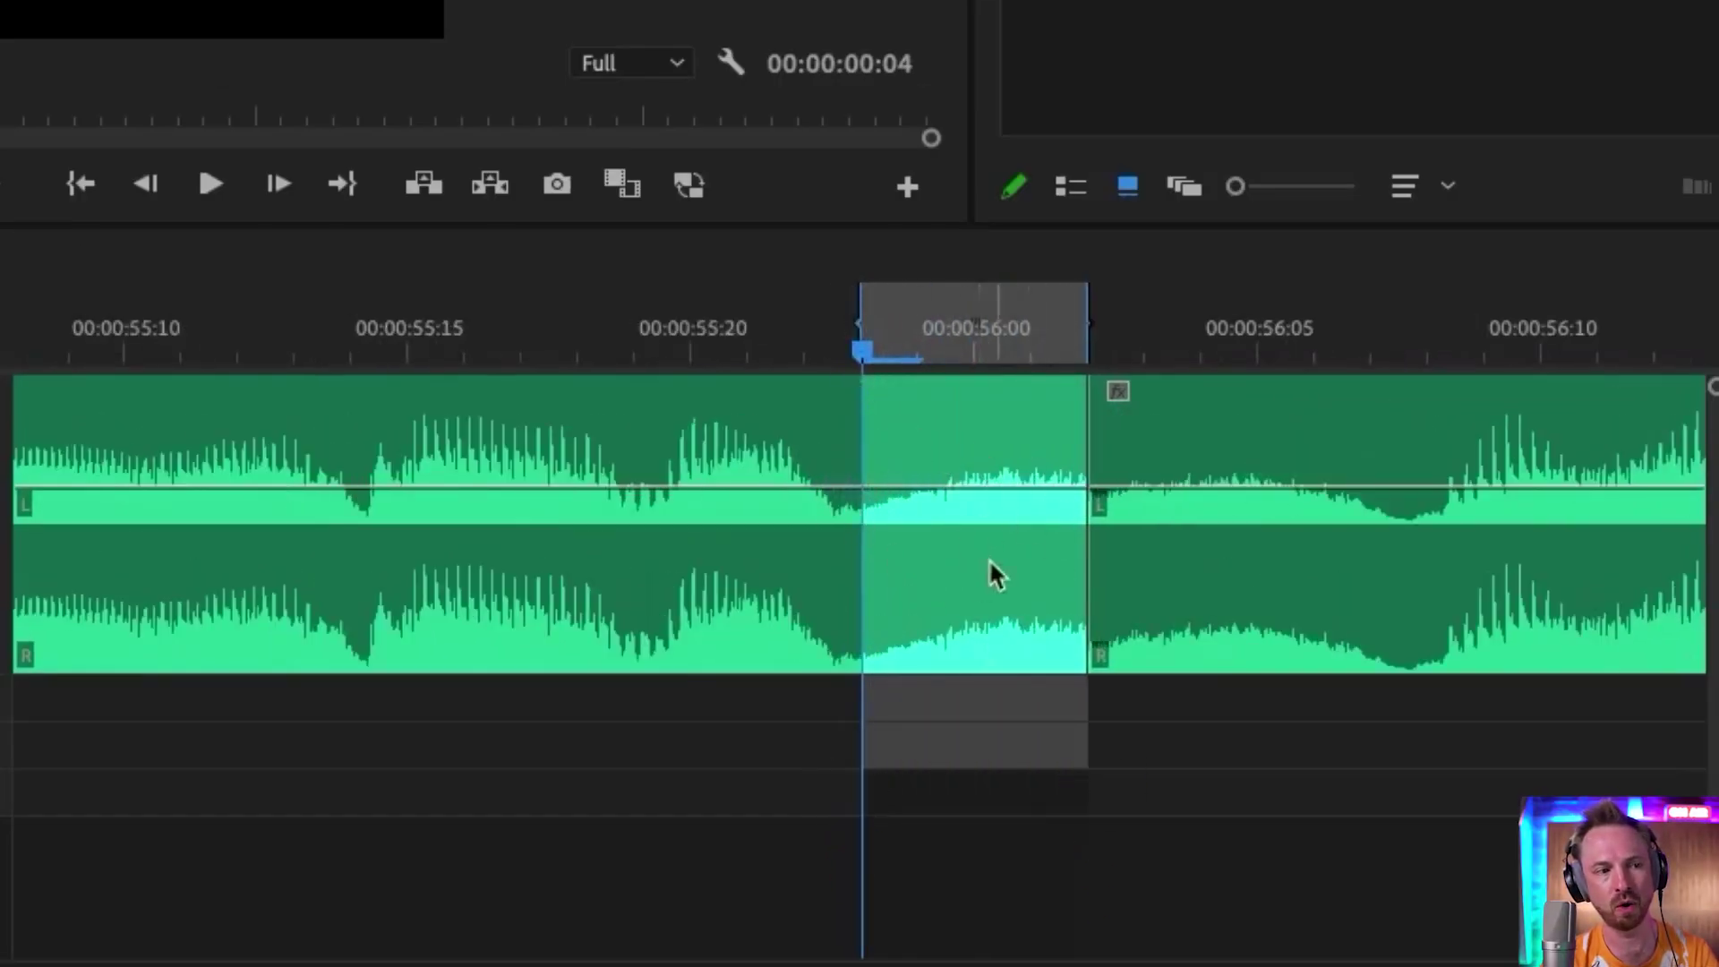
key("-")
key("-")
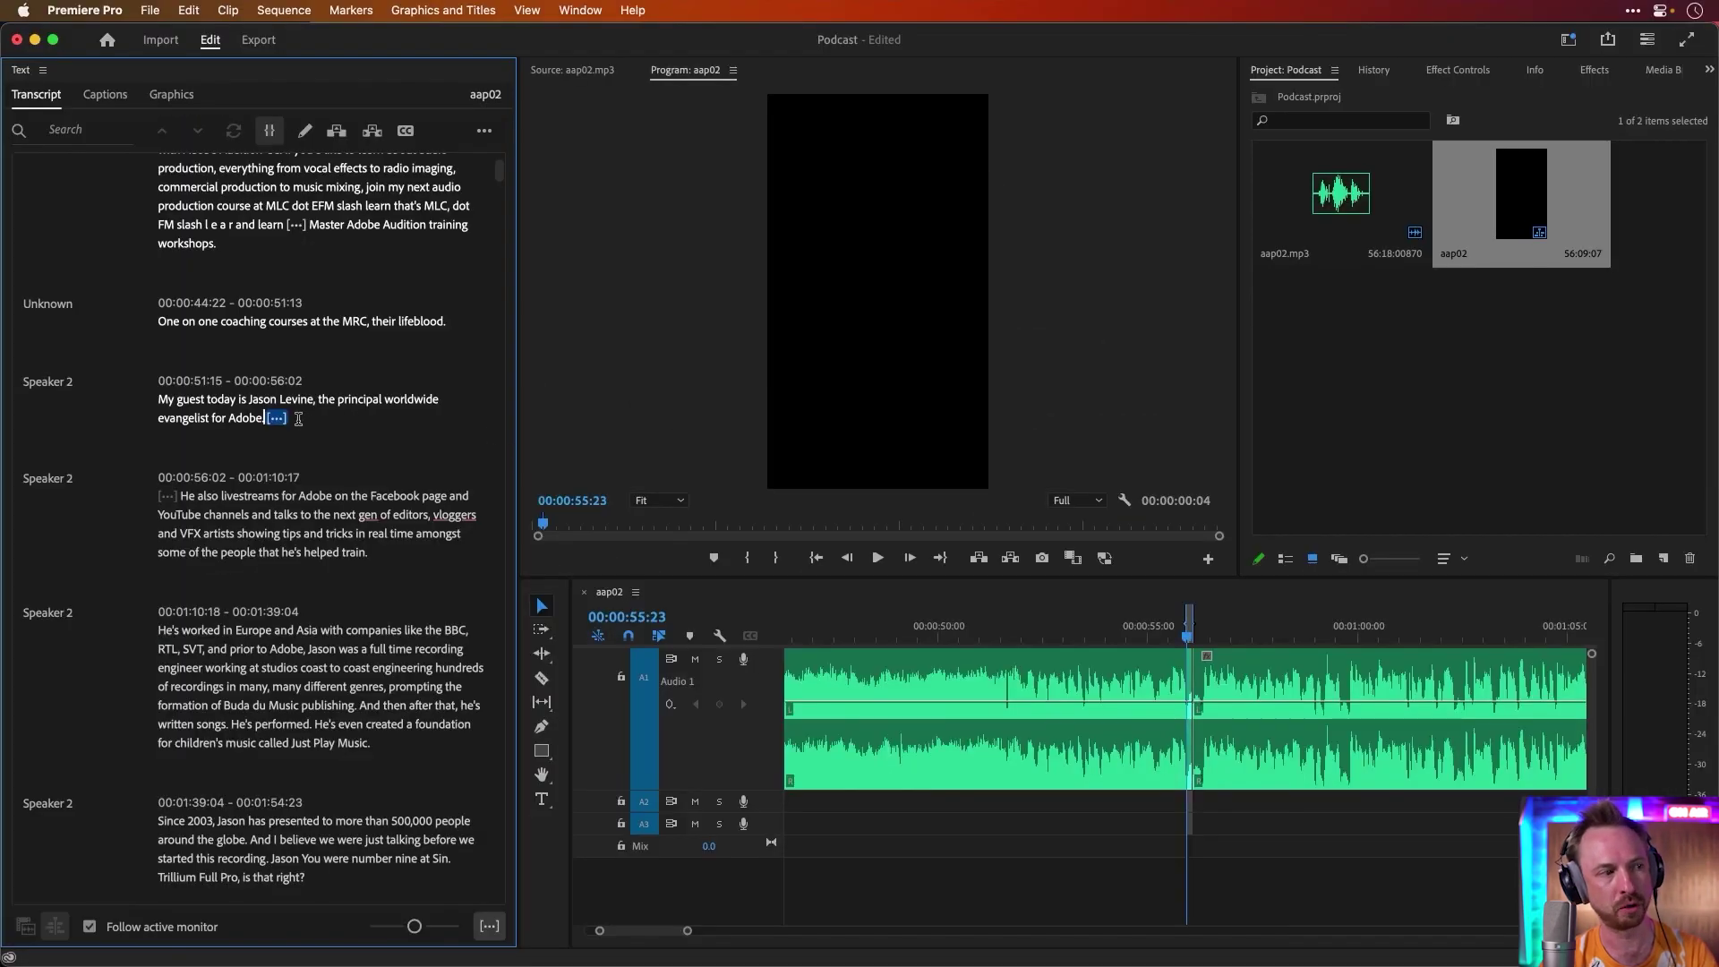
key("BackSpace")
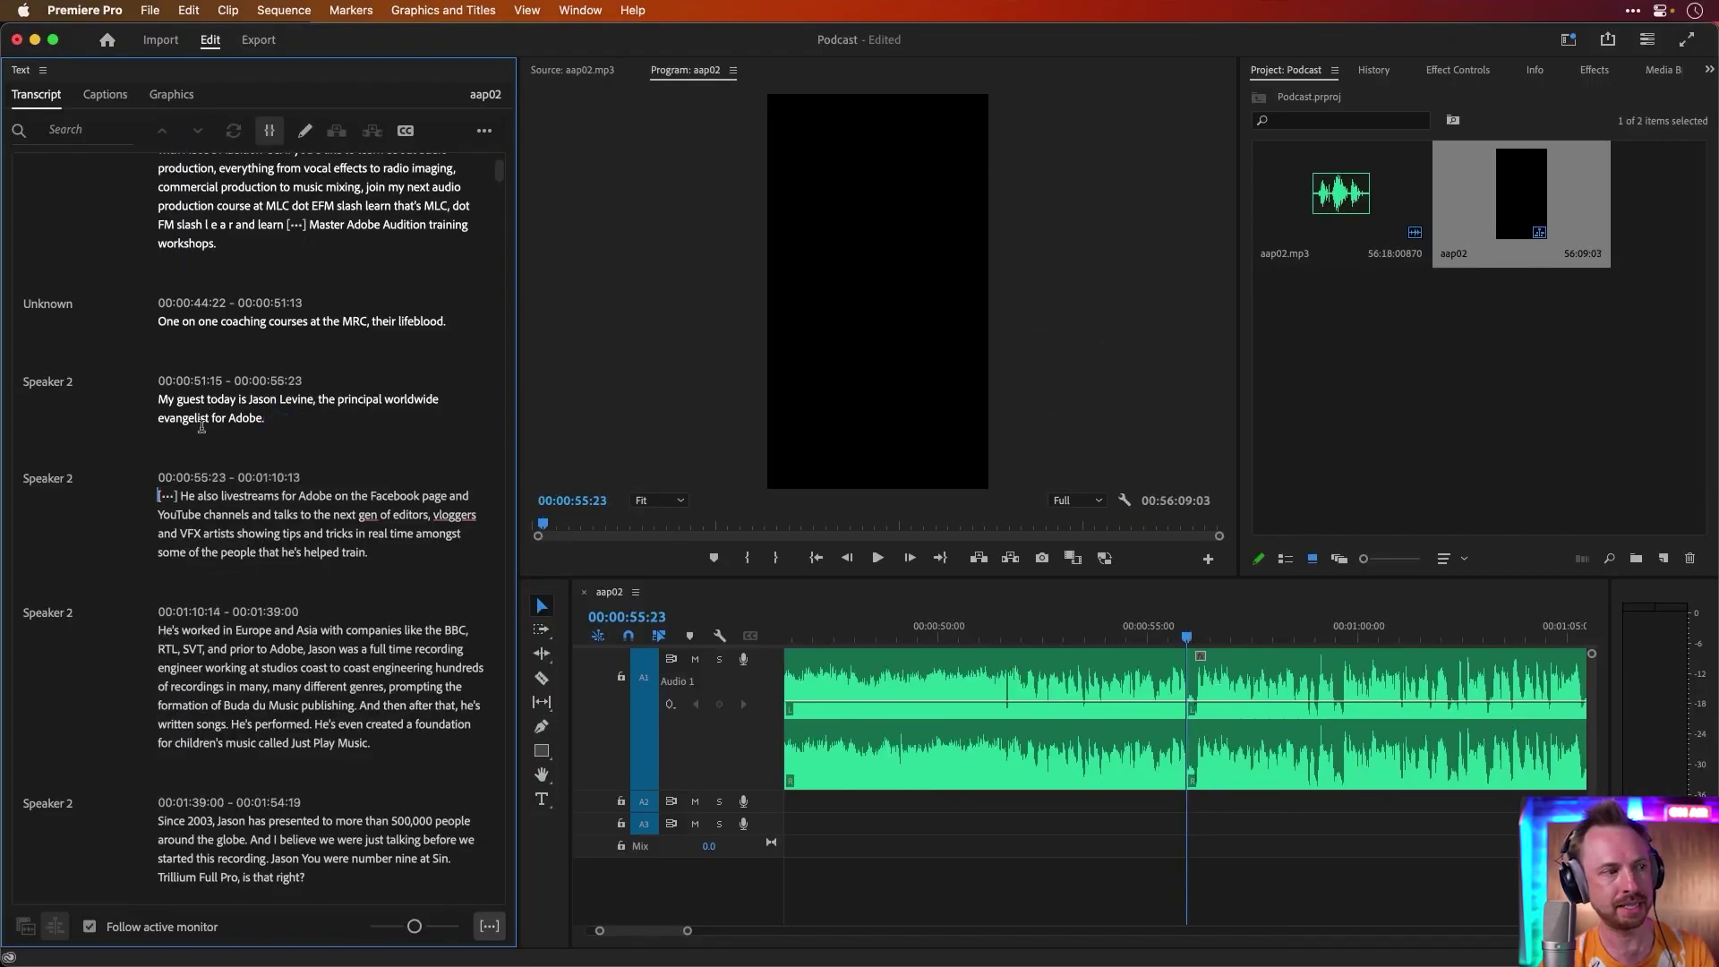
- Play back from the word 'worldwide' to hear the tightened cut
left_click(393, 403)
key("space")
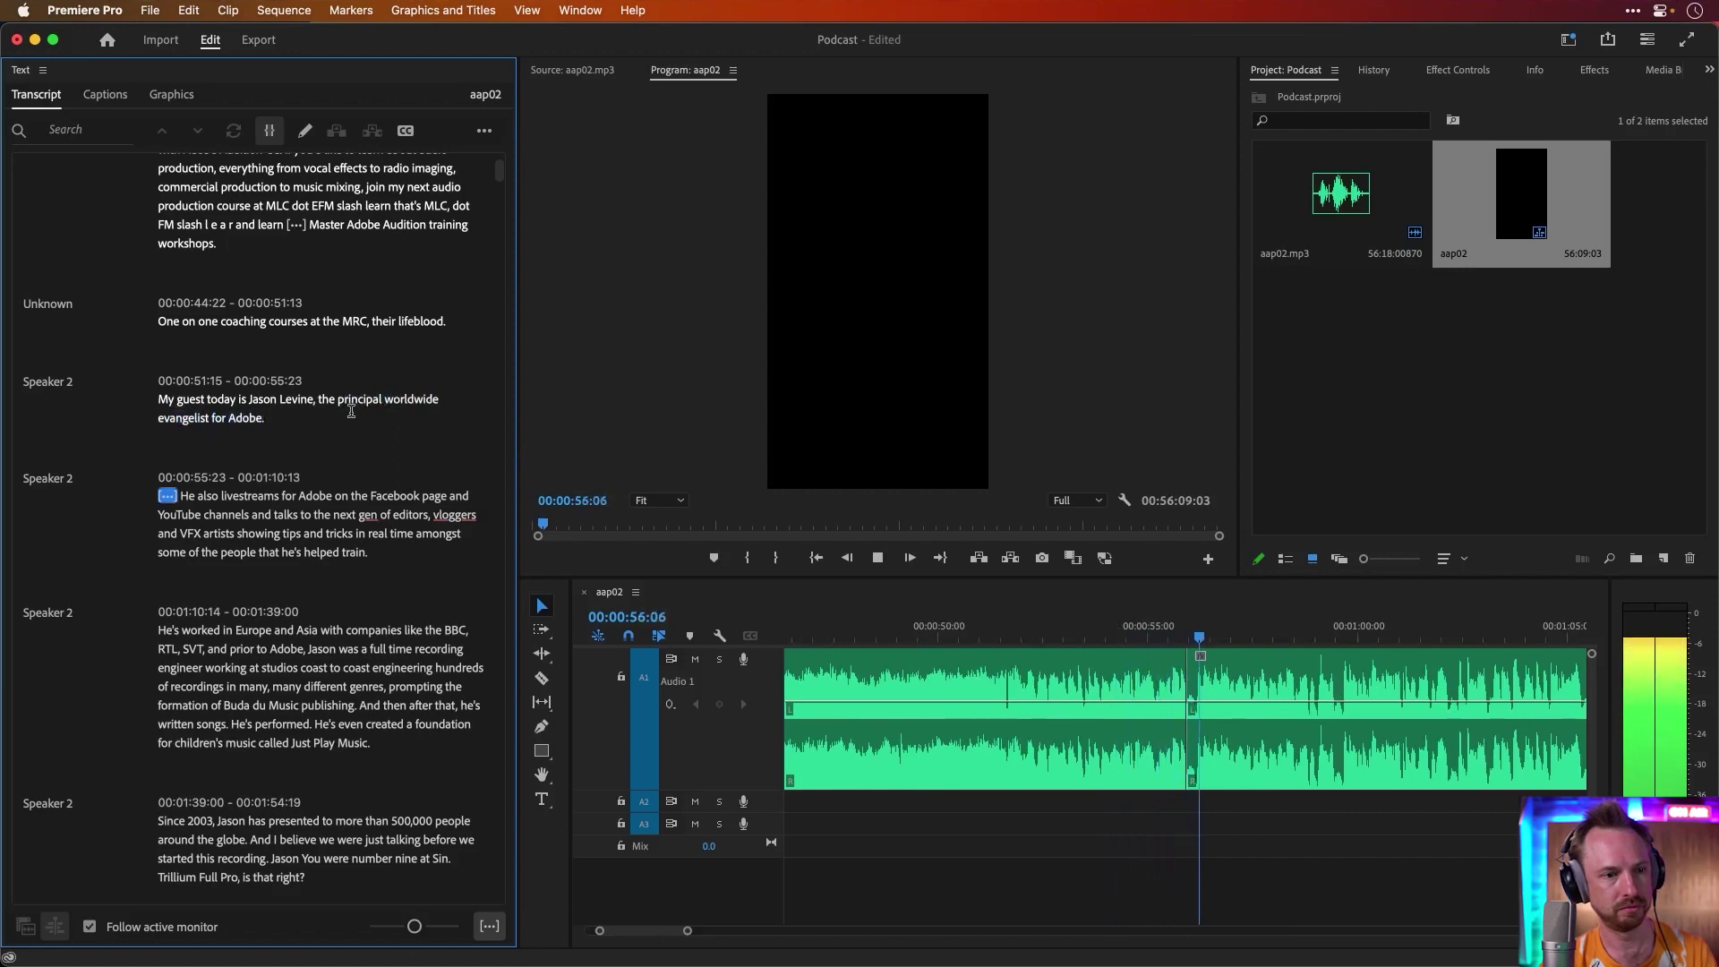
key("space")
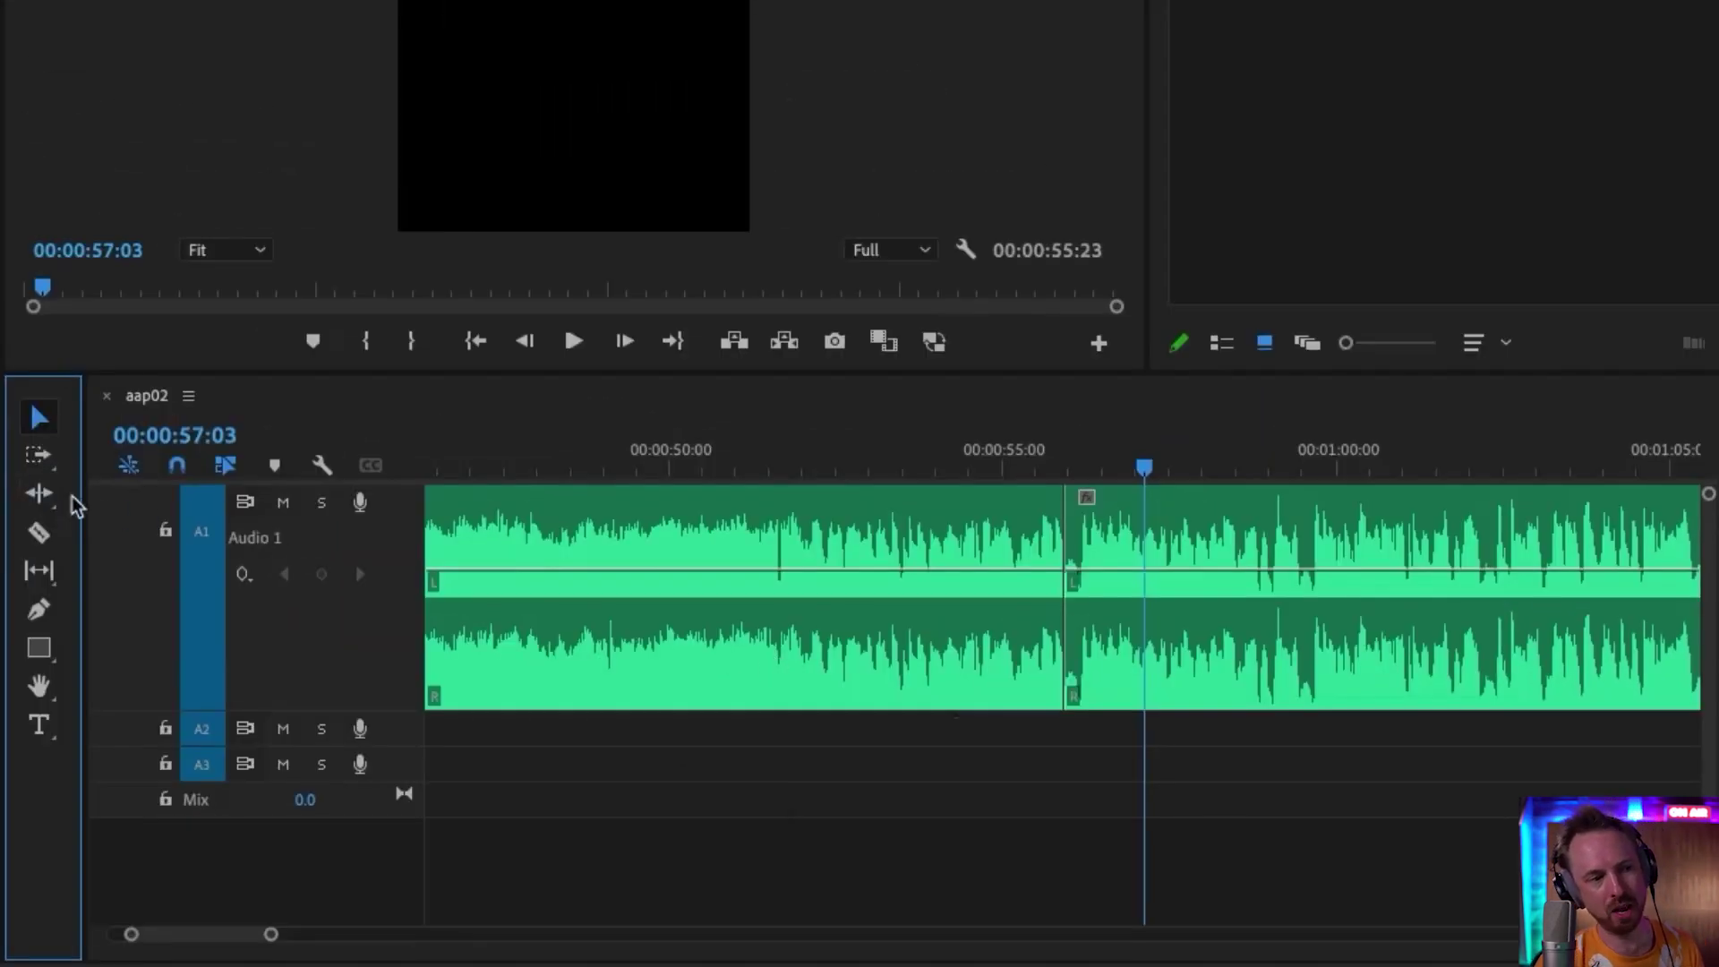
- Use the Rolling Edit tool to move the cut one frame earlier and play it
left_click(43, 495)
left_click(161, 524)
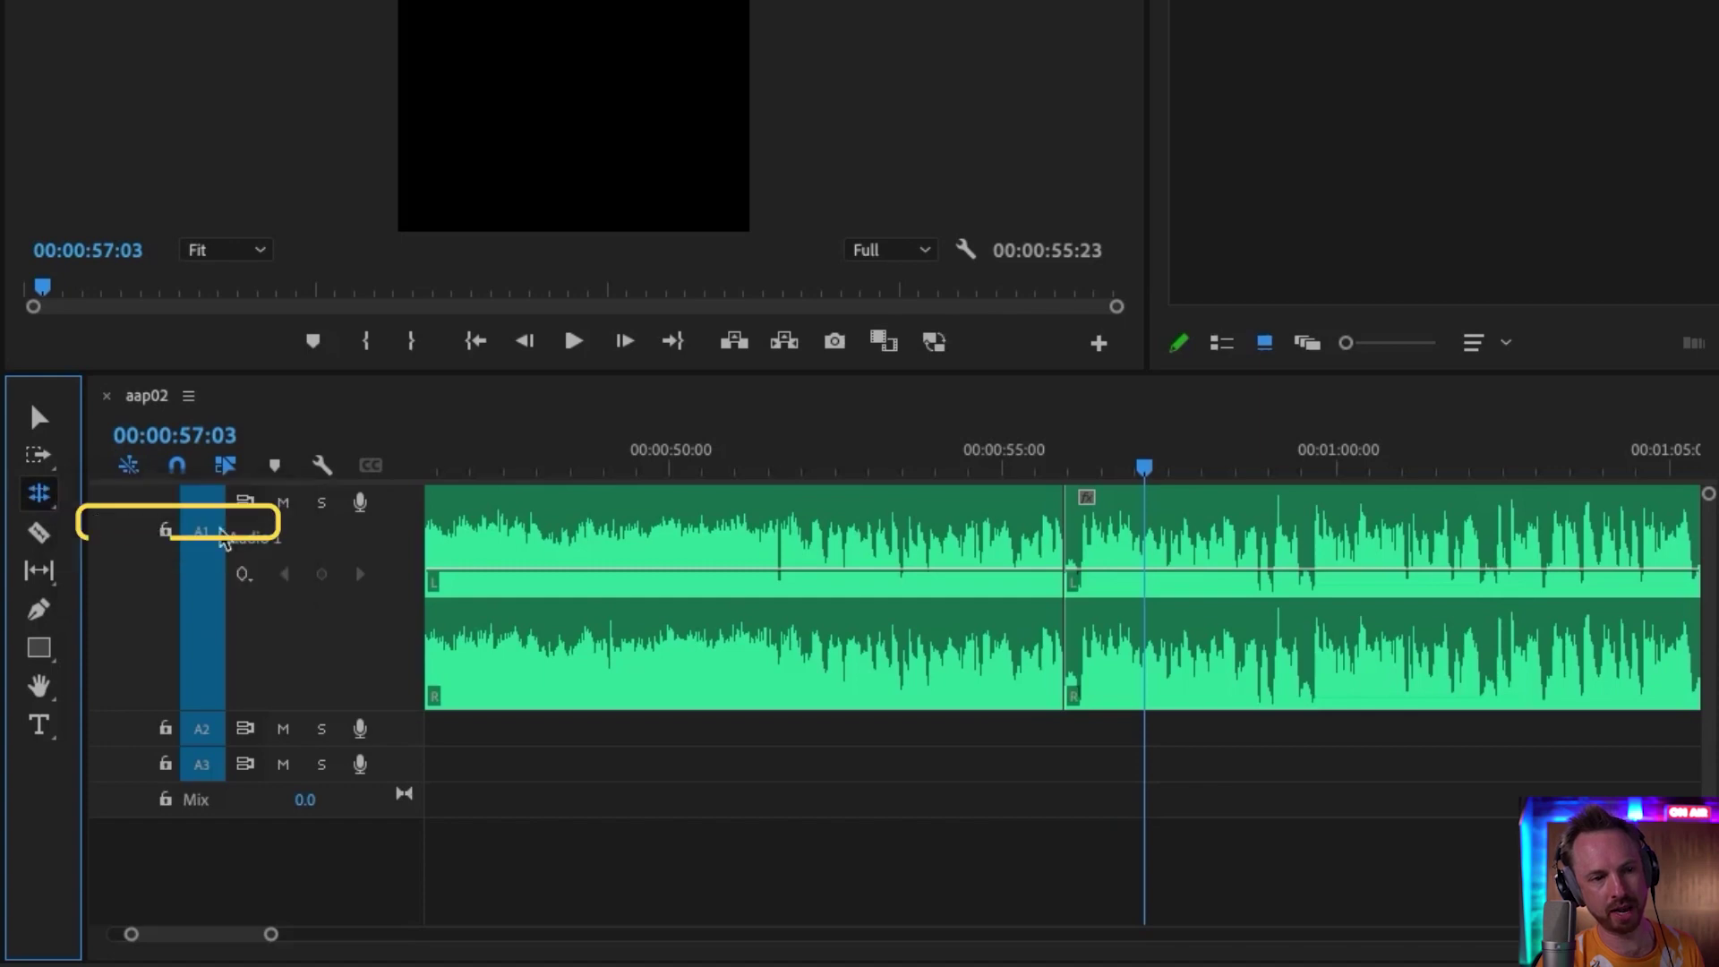
left_click(1044, 456)
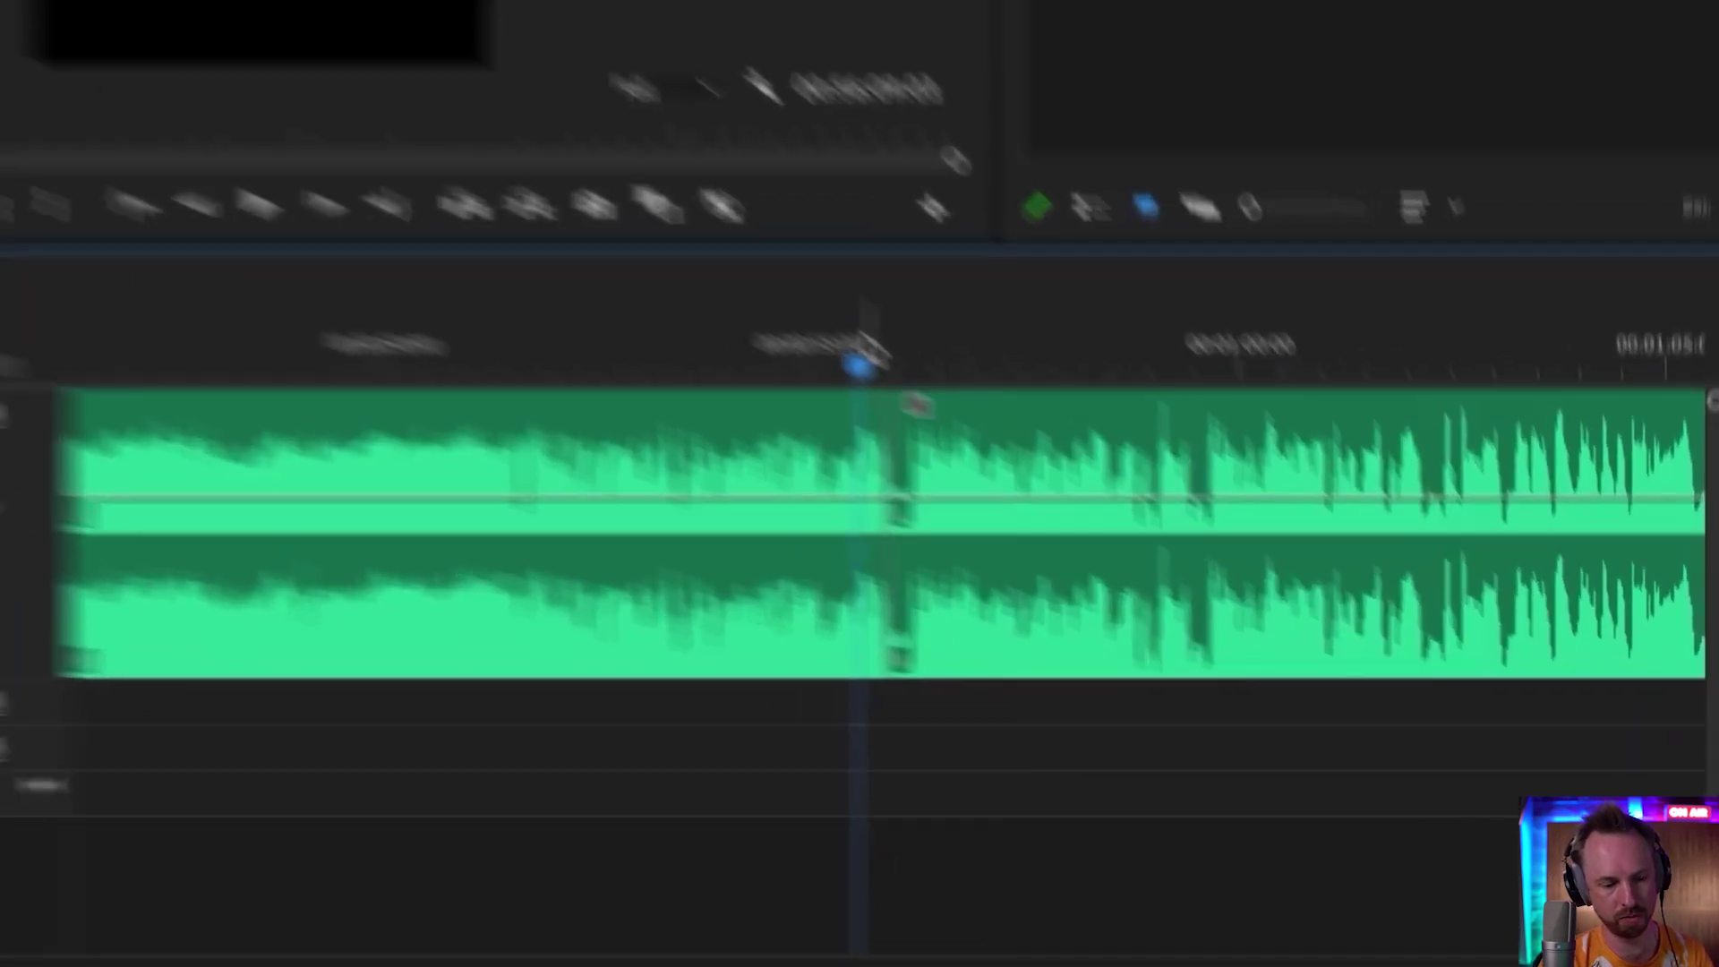
key("=")
key("=")
key("=")
key("=")
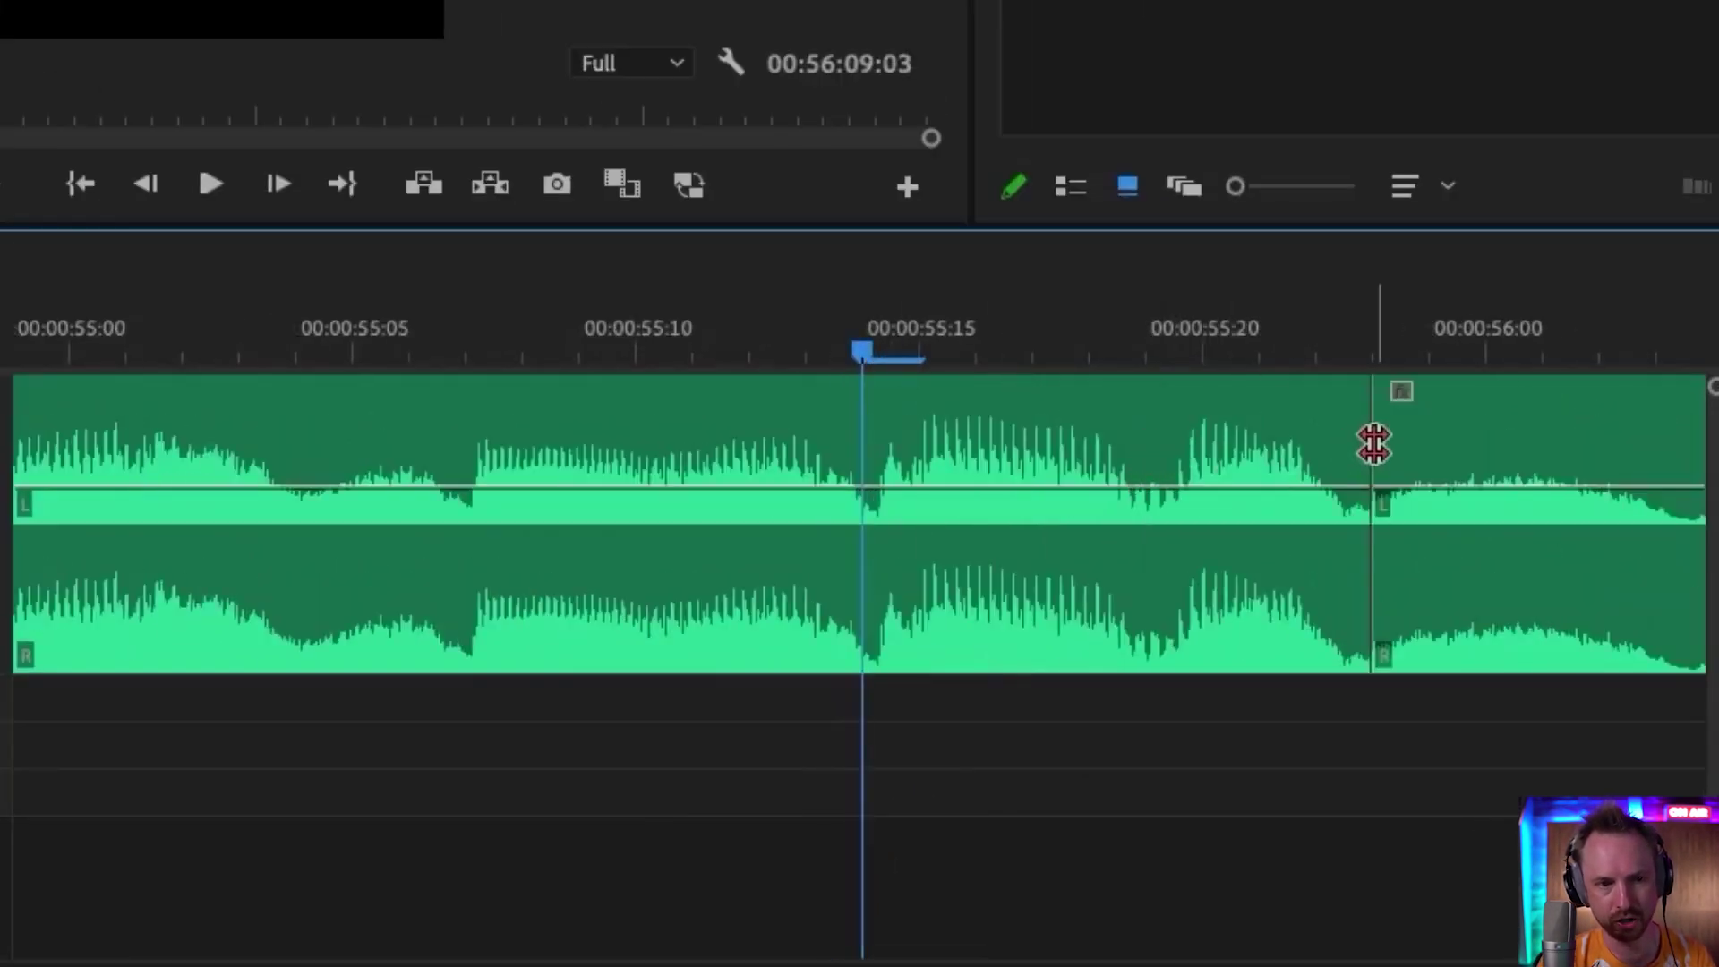
left_click_drag(1372, 445, 1337, 441)
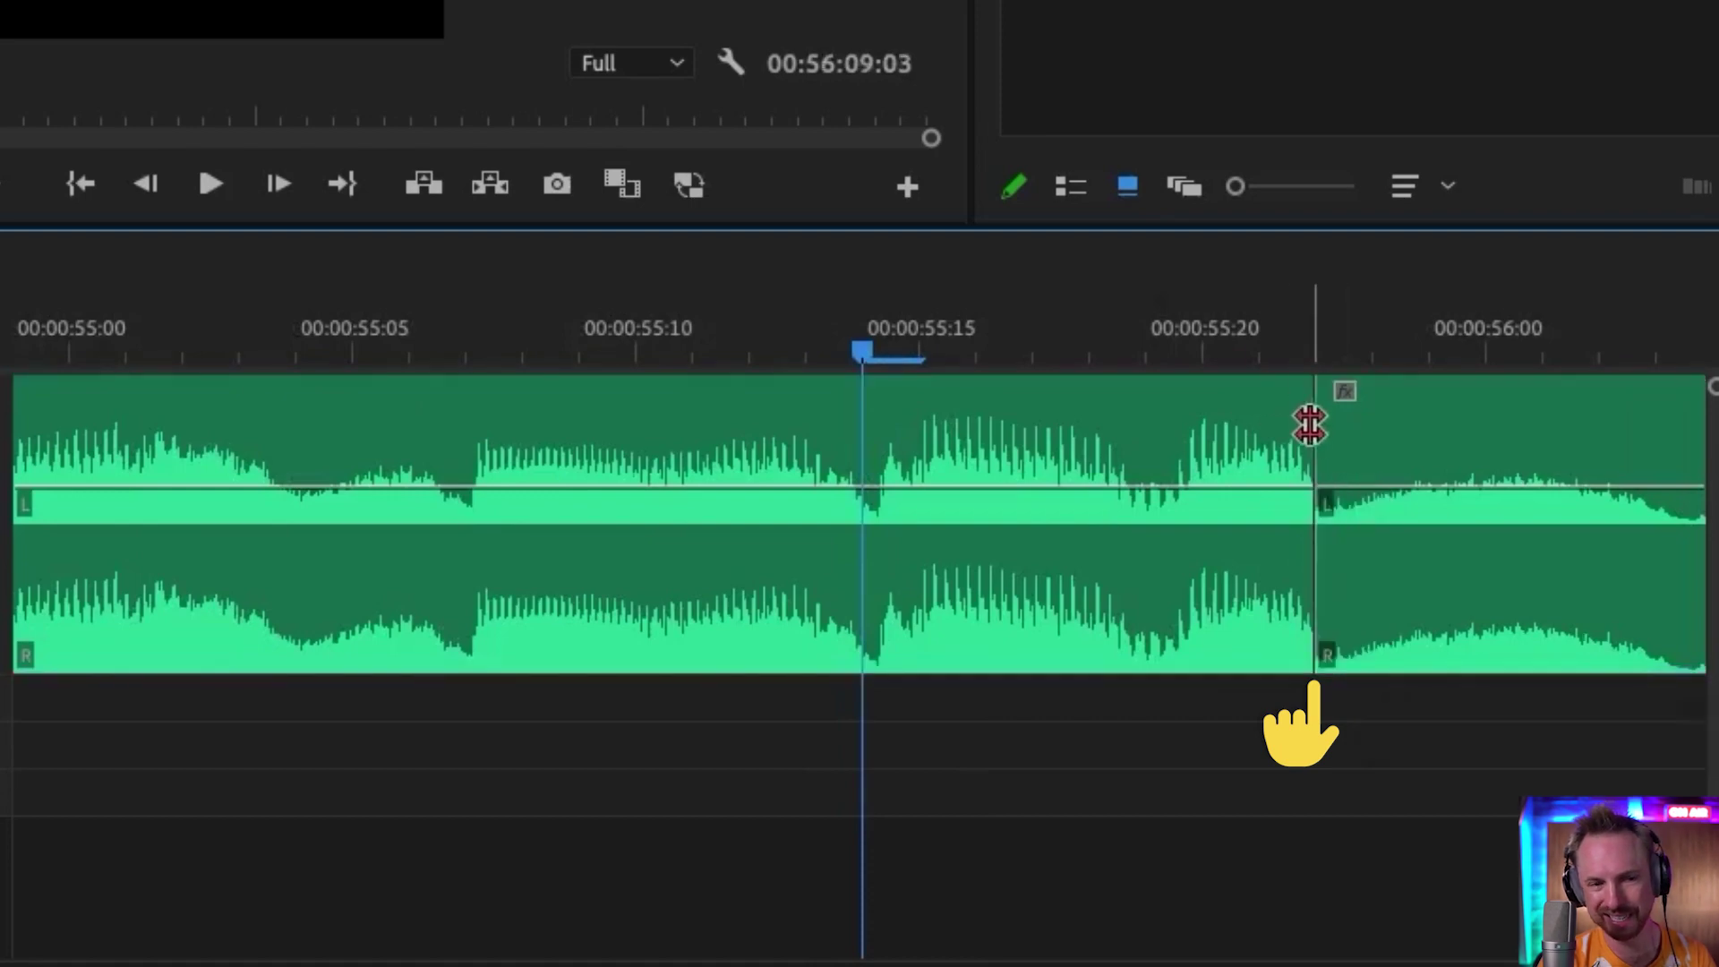
key("space")
key("space")
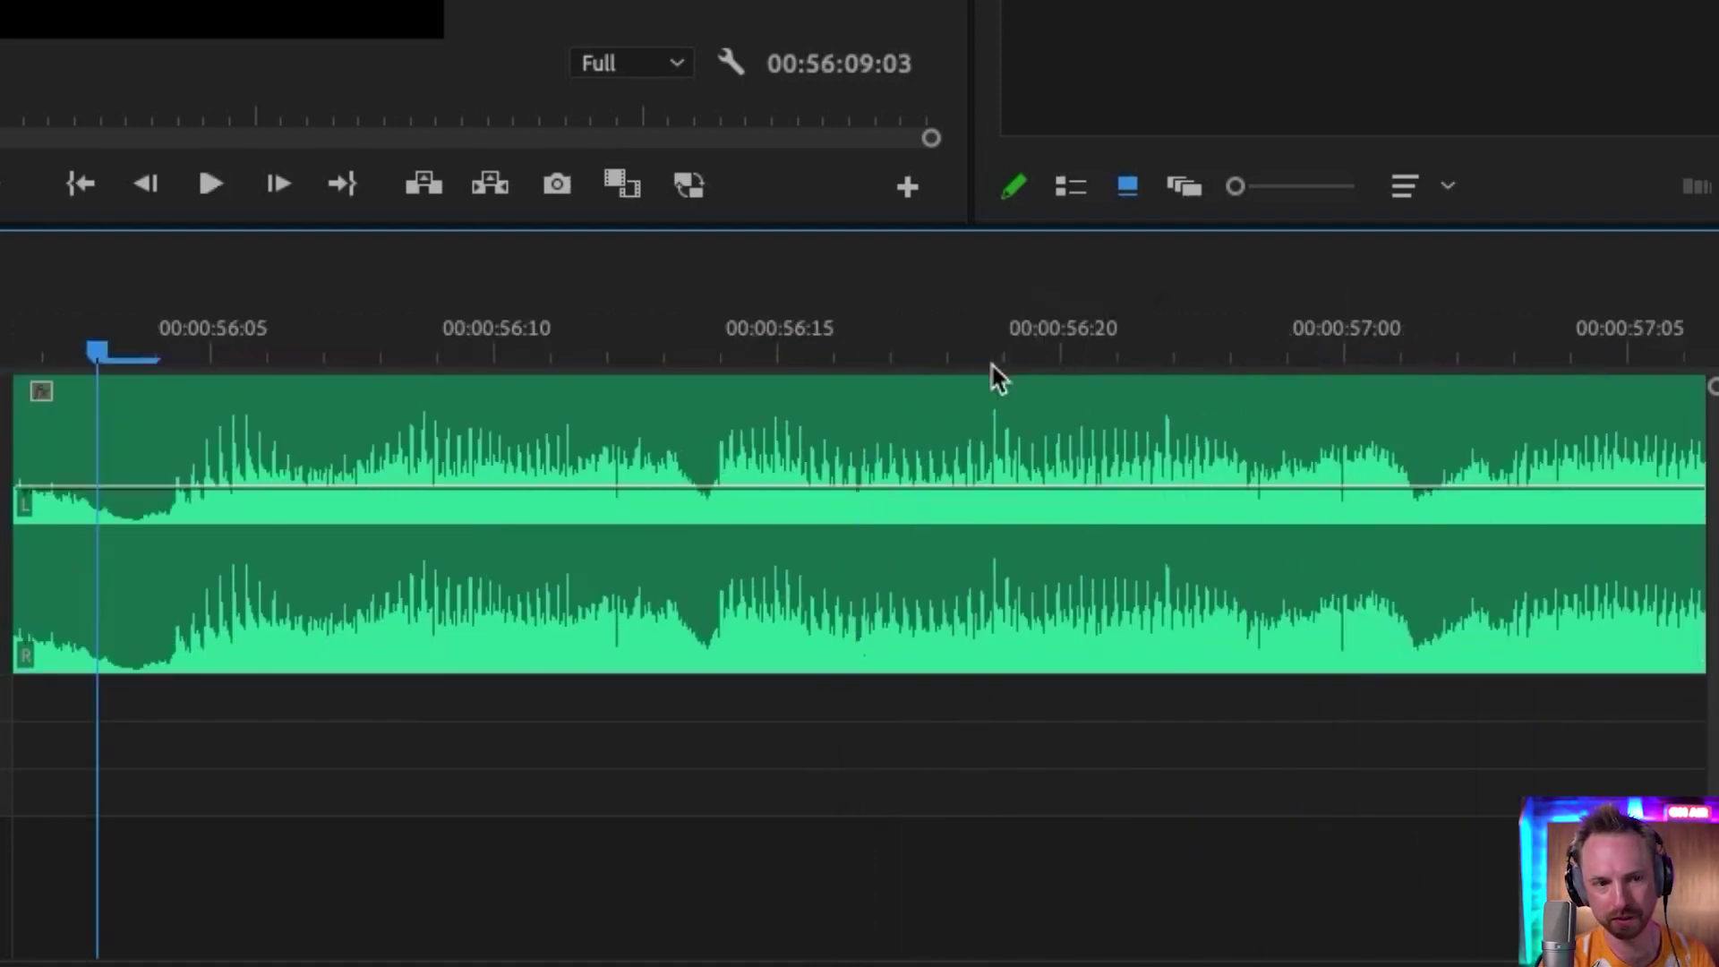
- Zoom out and play through the cut from about 00:00:55:29
key("minus")
left_click(383, 340)
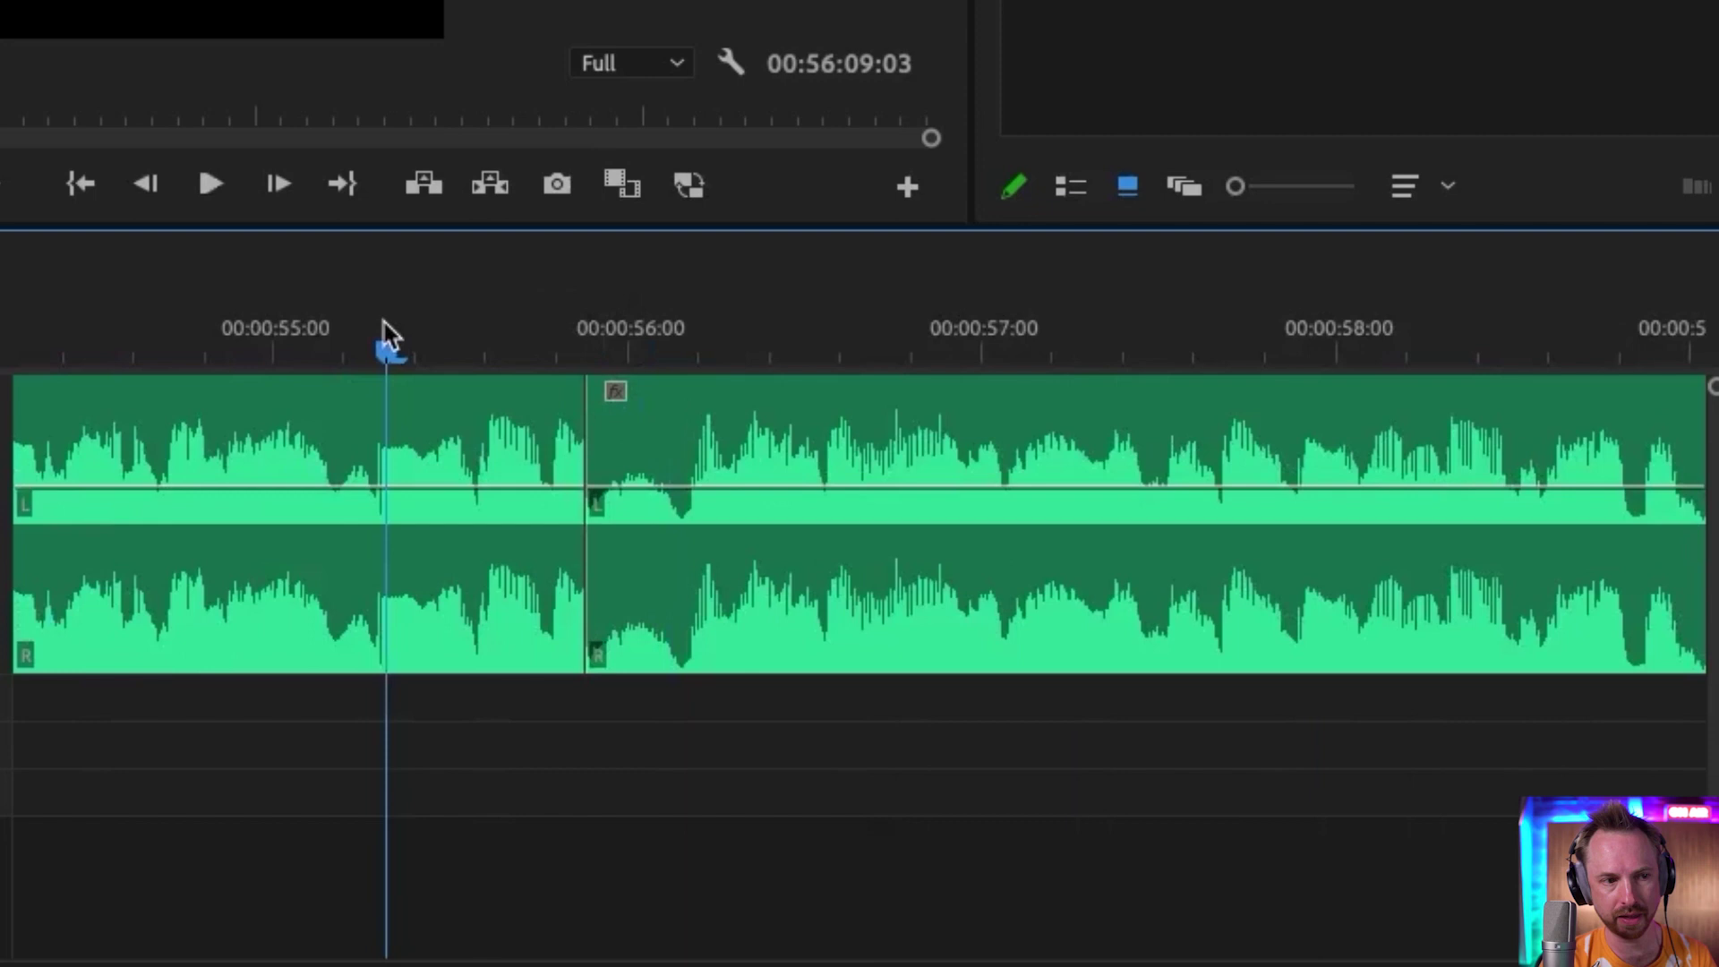
key("space")
key("space")
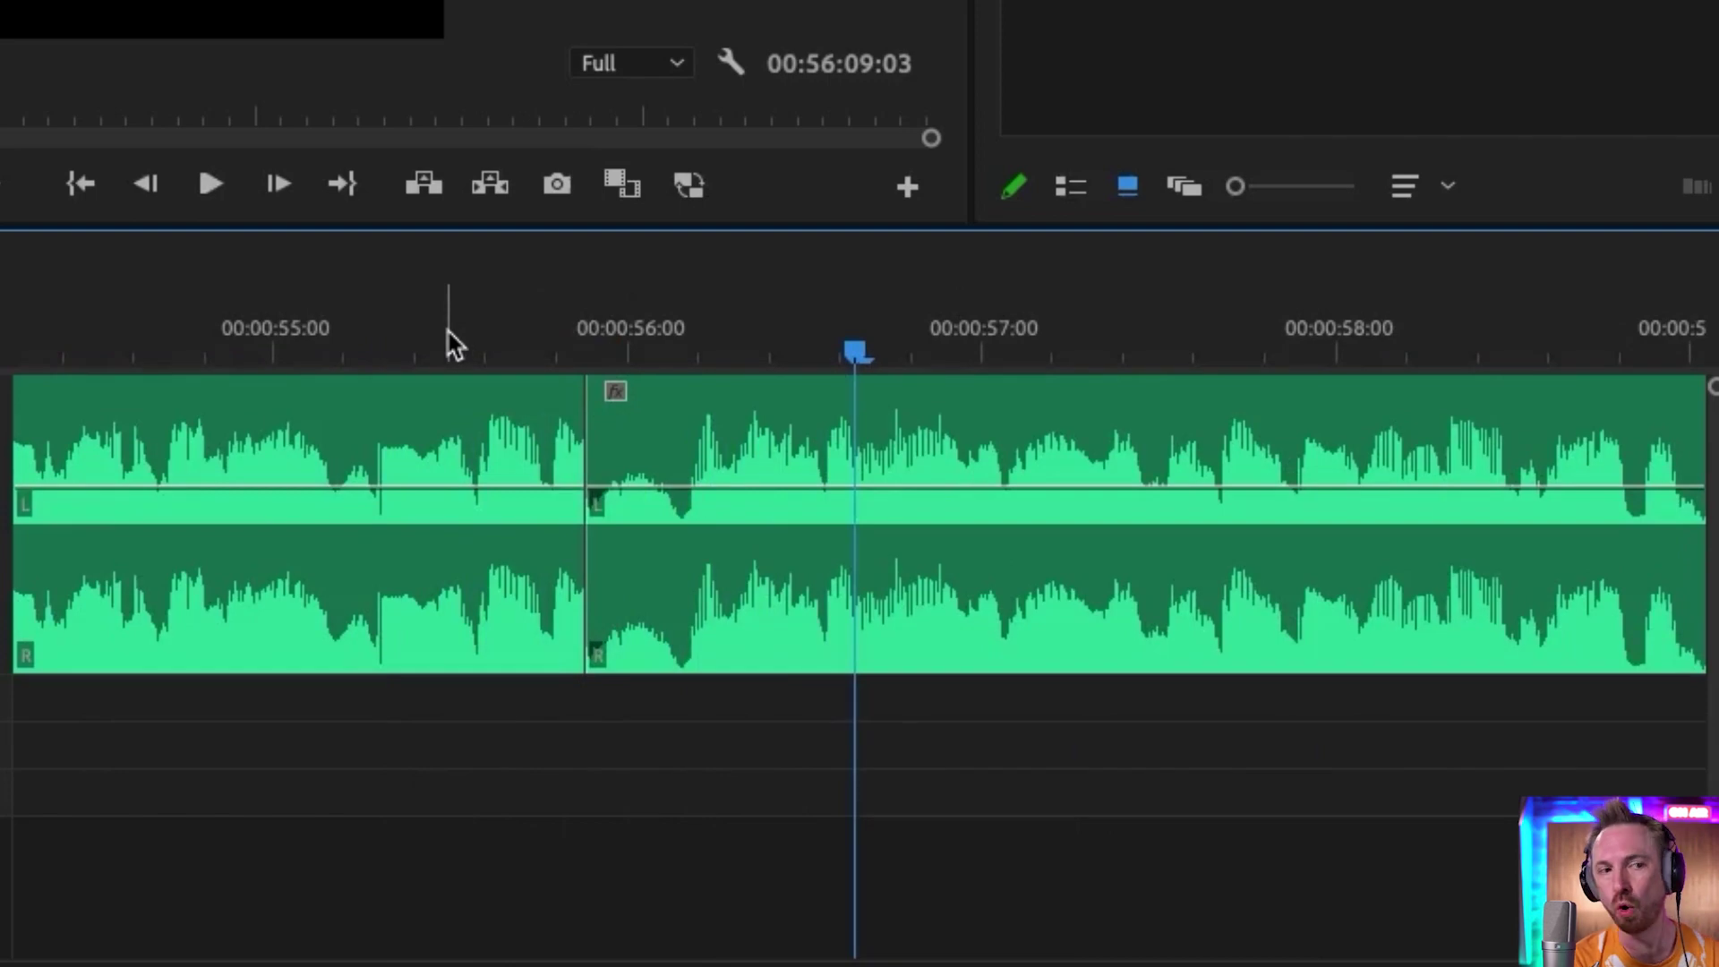
- Switch the timeline to audio time units and zoom in just before the cut
right_click(545, 340)
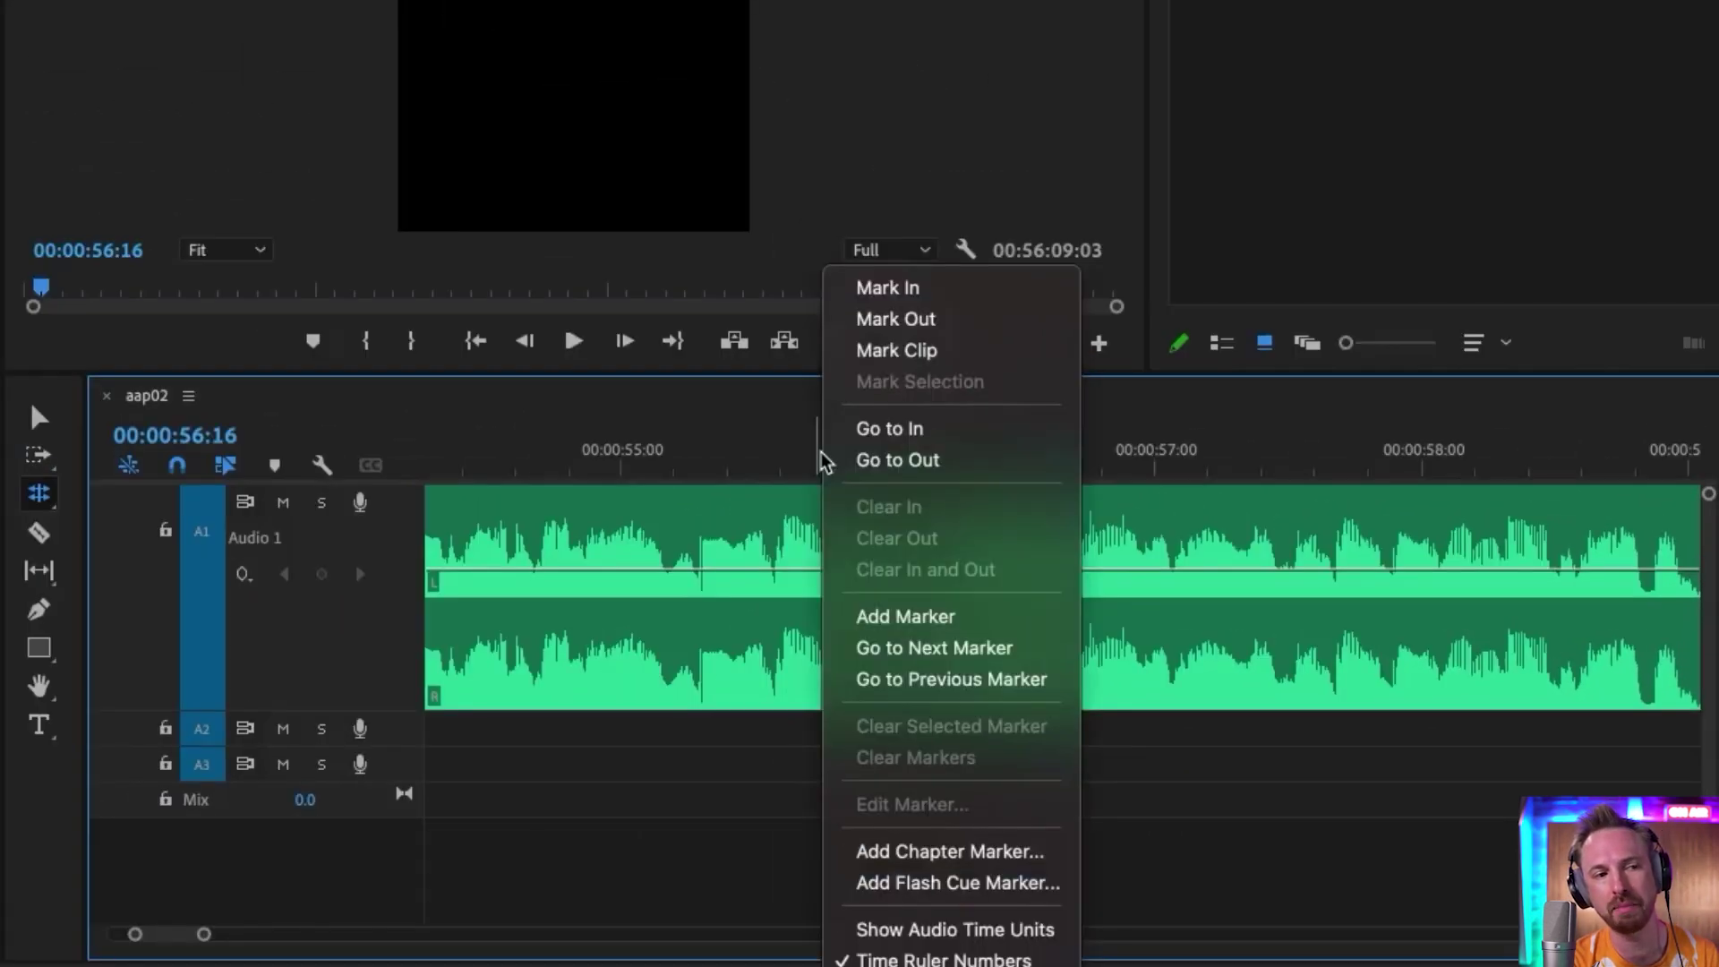
left_click(941, 942)
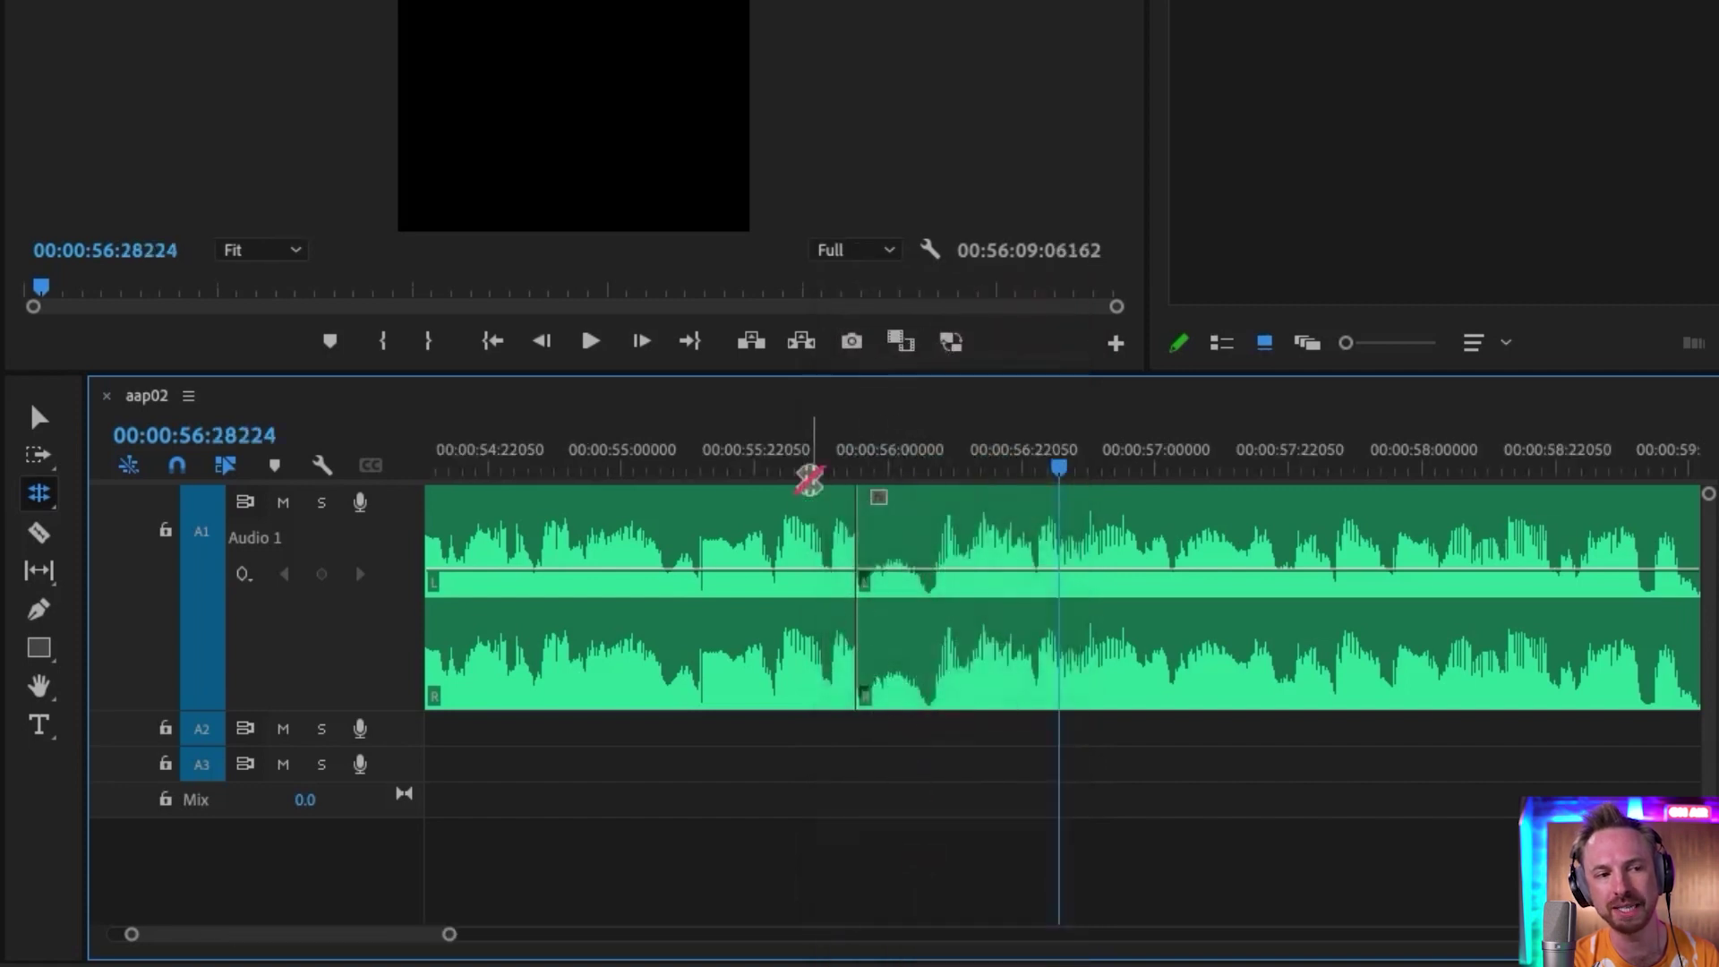
left_click(807, 466)
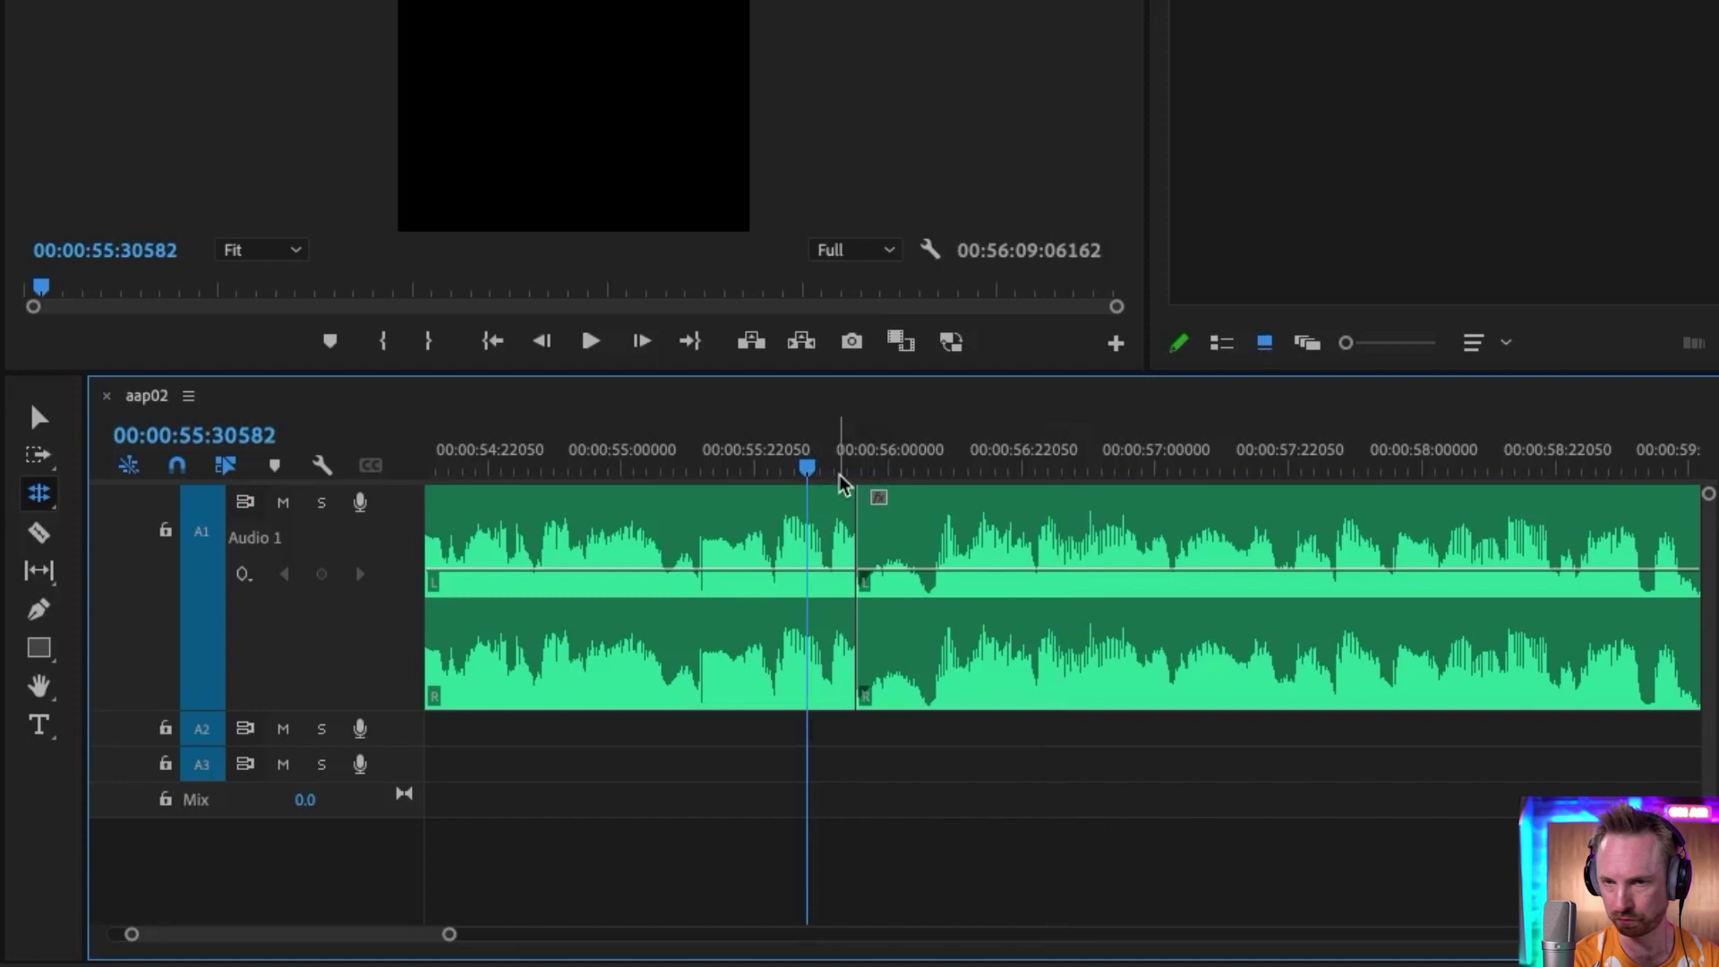
key("=")
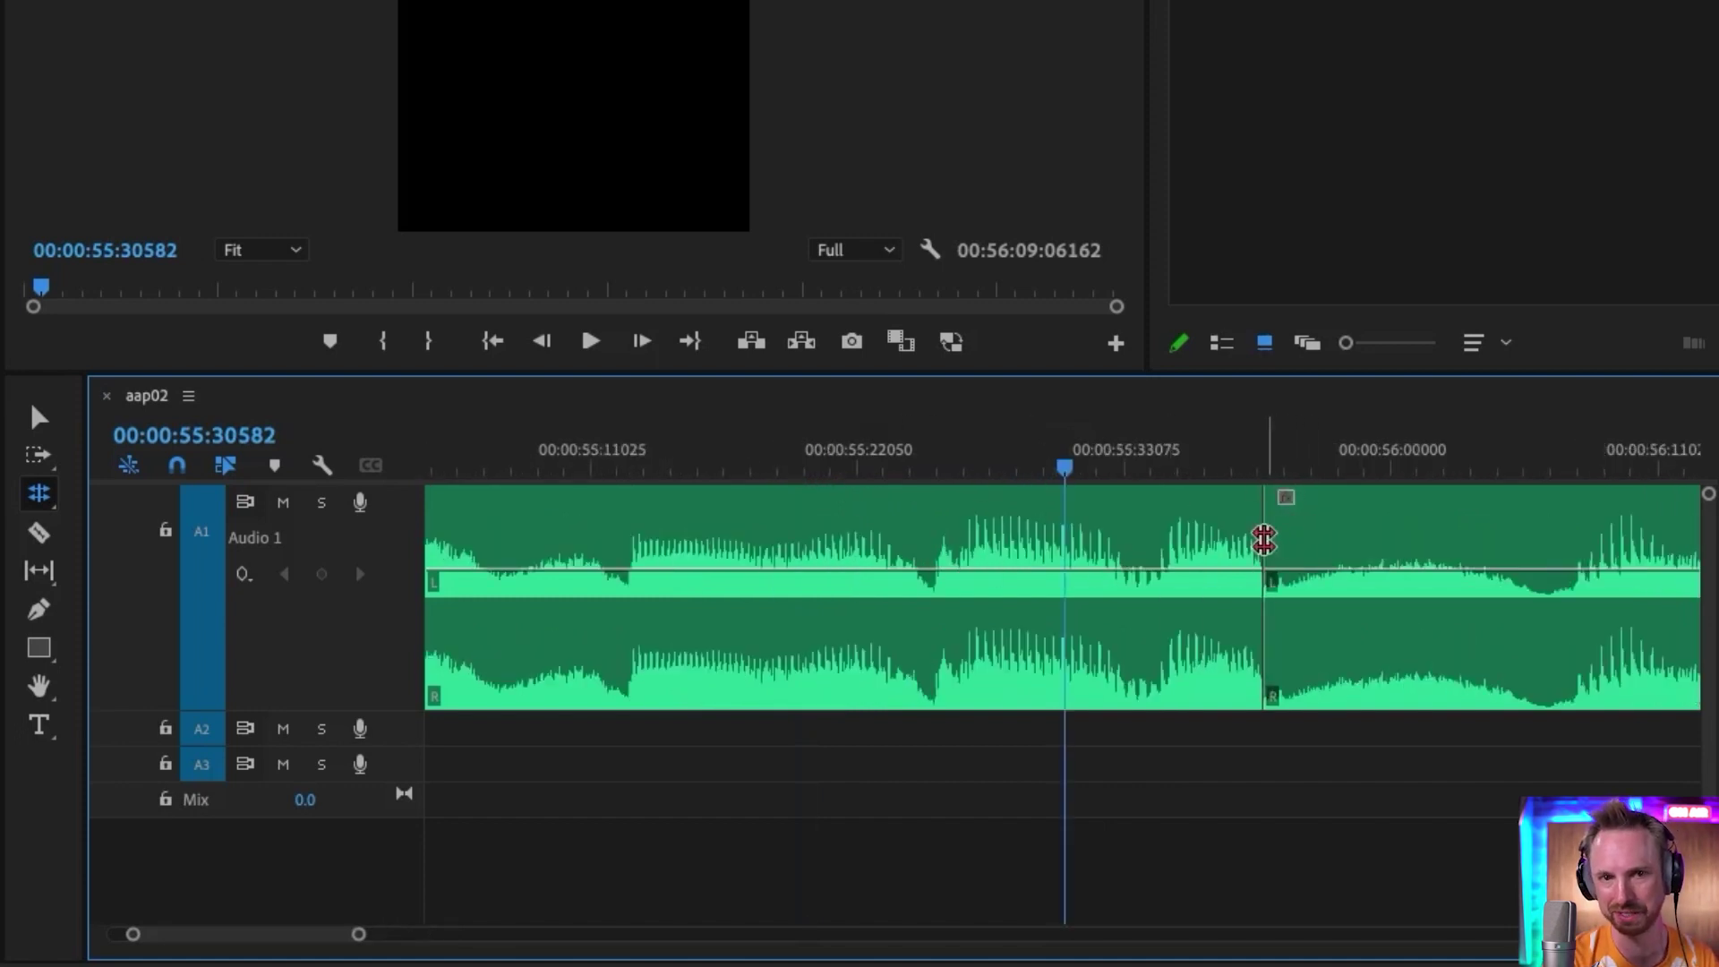
- Roll the cut a fraction of a frame later, play it back, then restore the Selection tool
left_click_drag(1264, 538, 1294, 537)
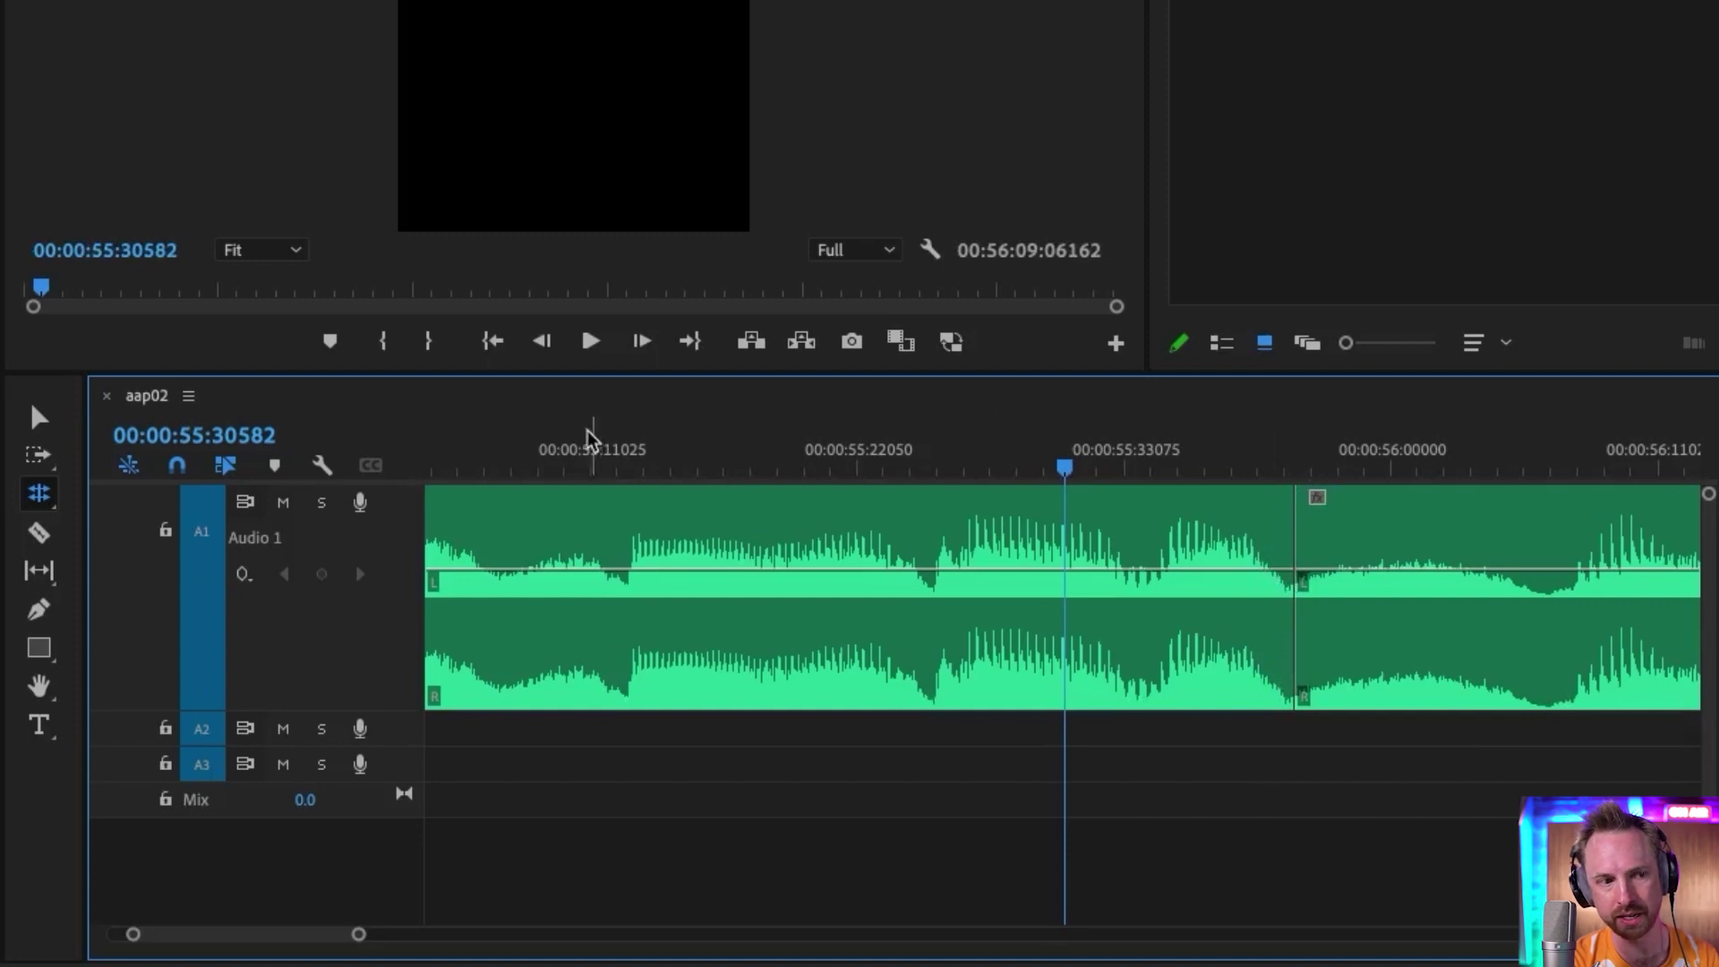
left_click(535, 462)
key("space")
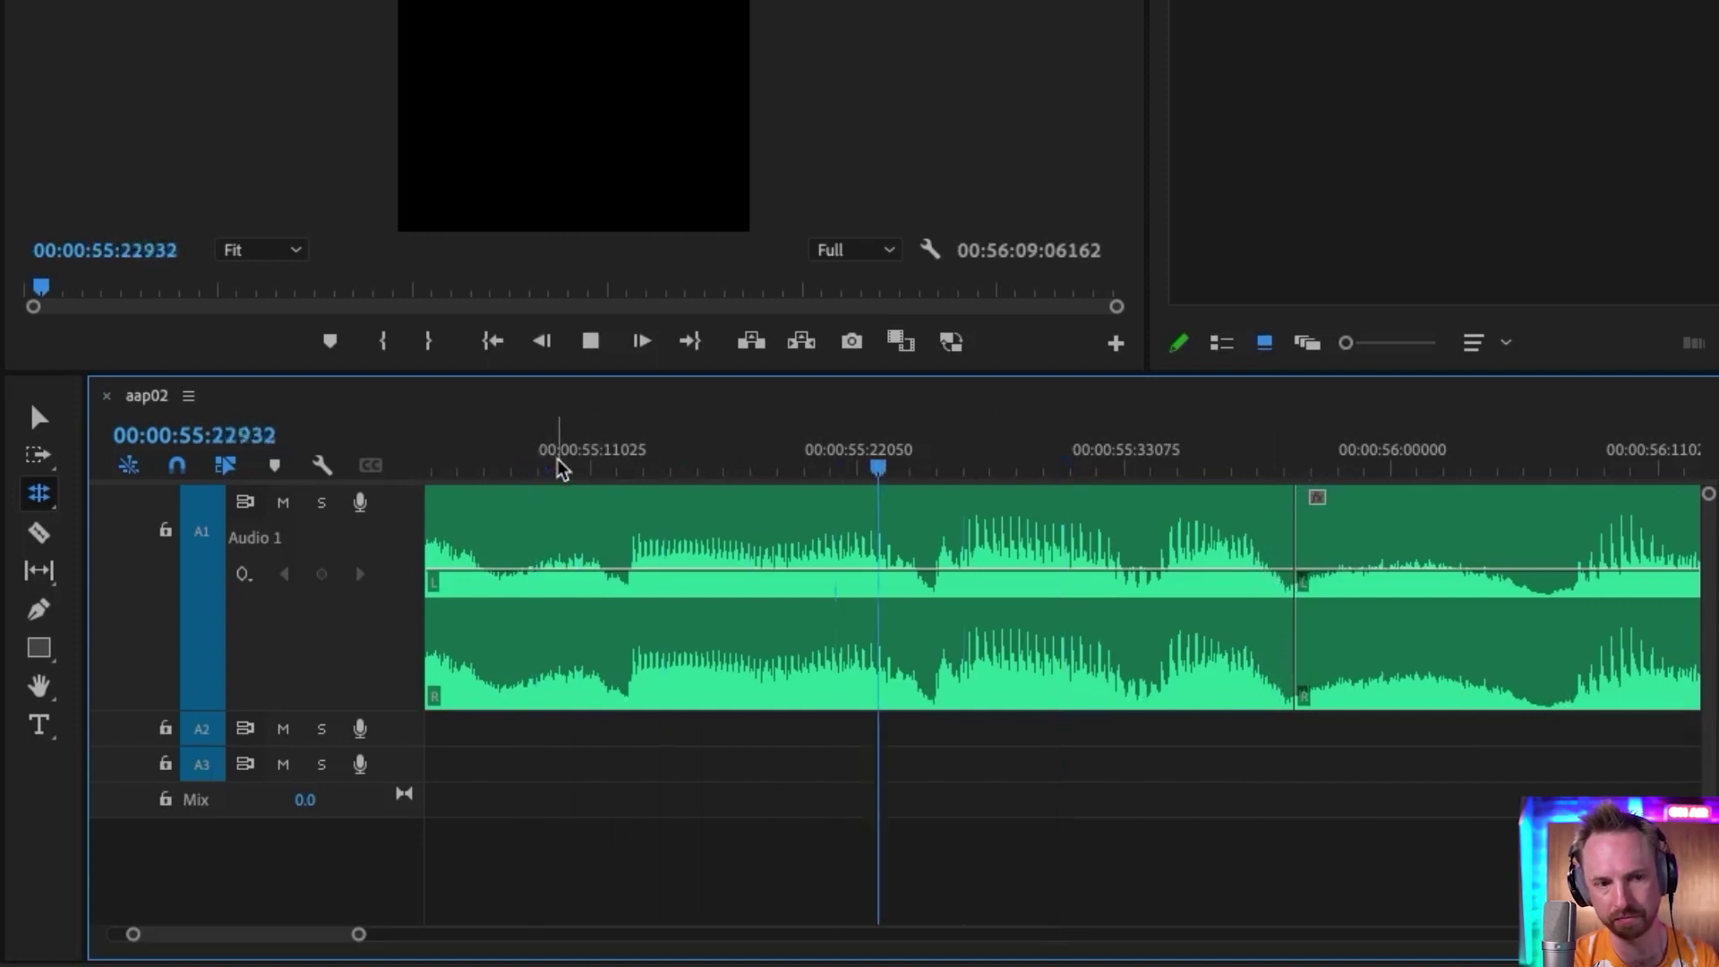
key("space")
key("minus")
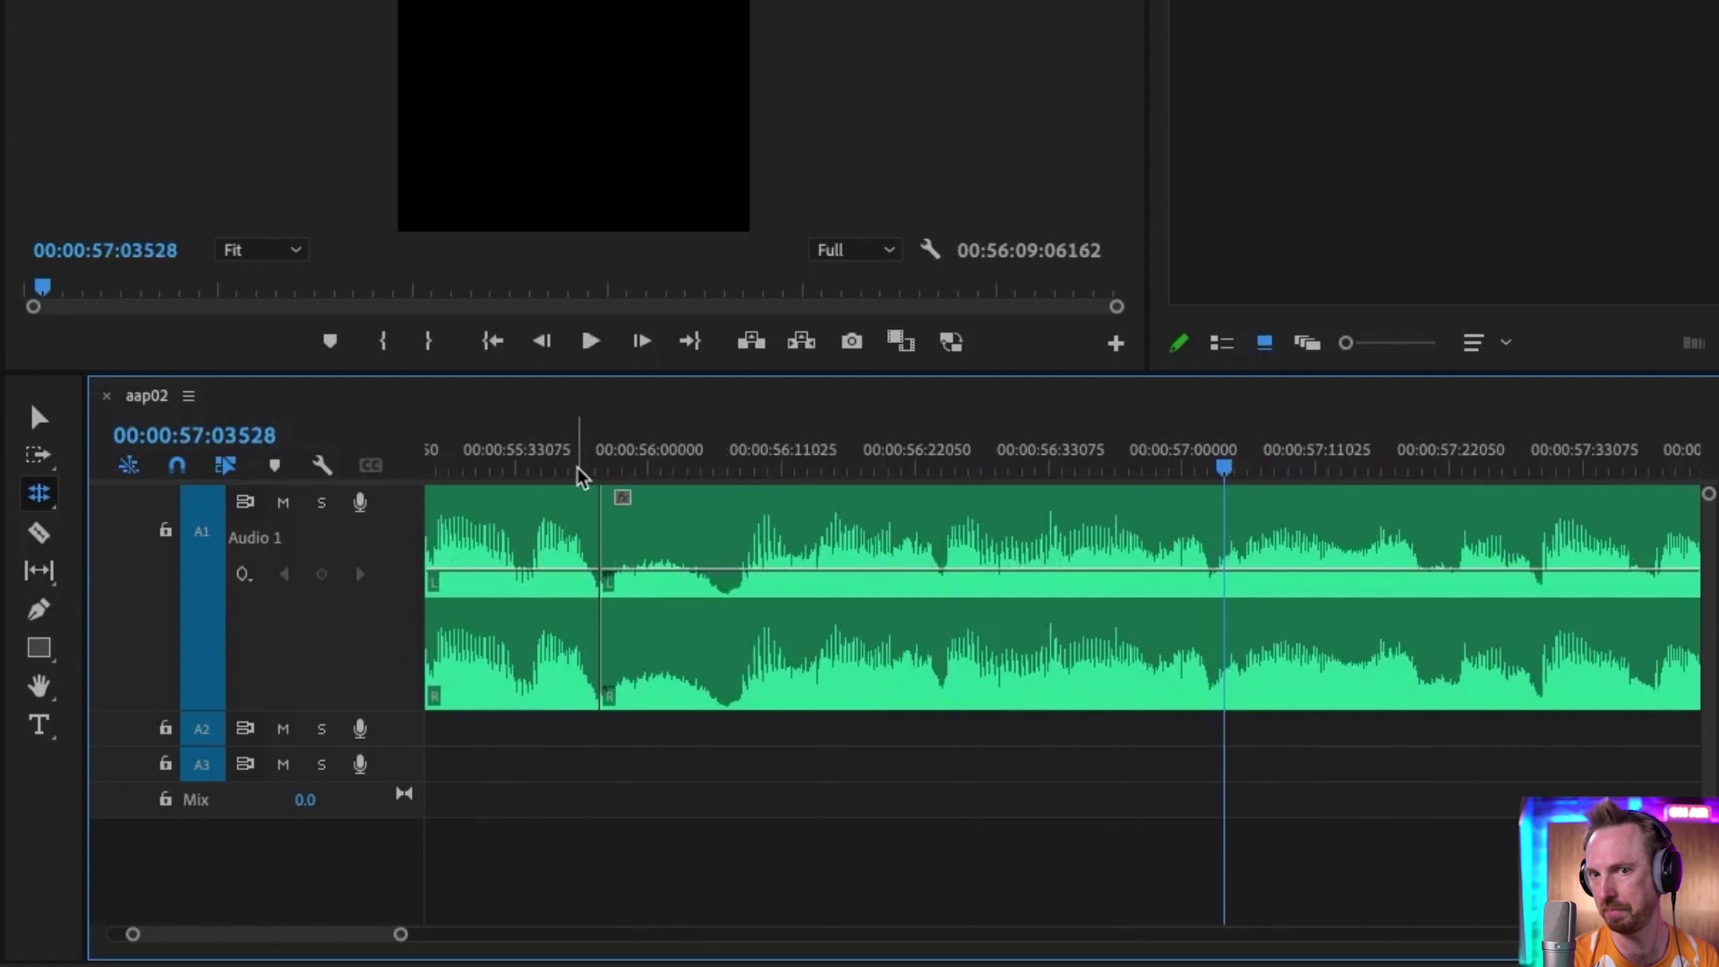
key("minus")
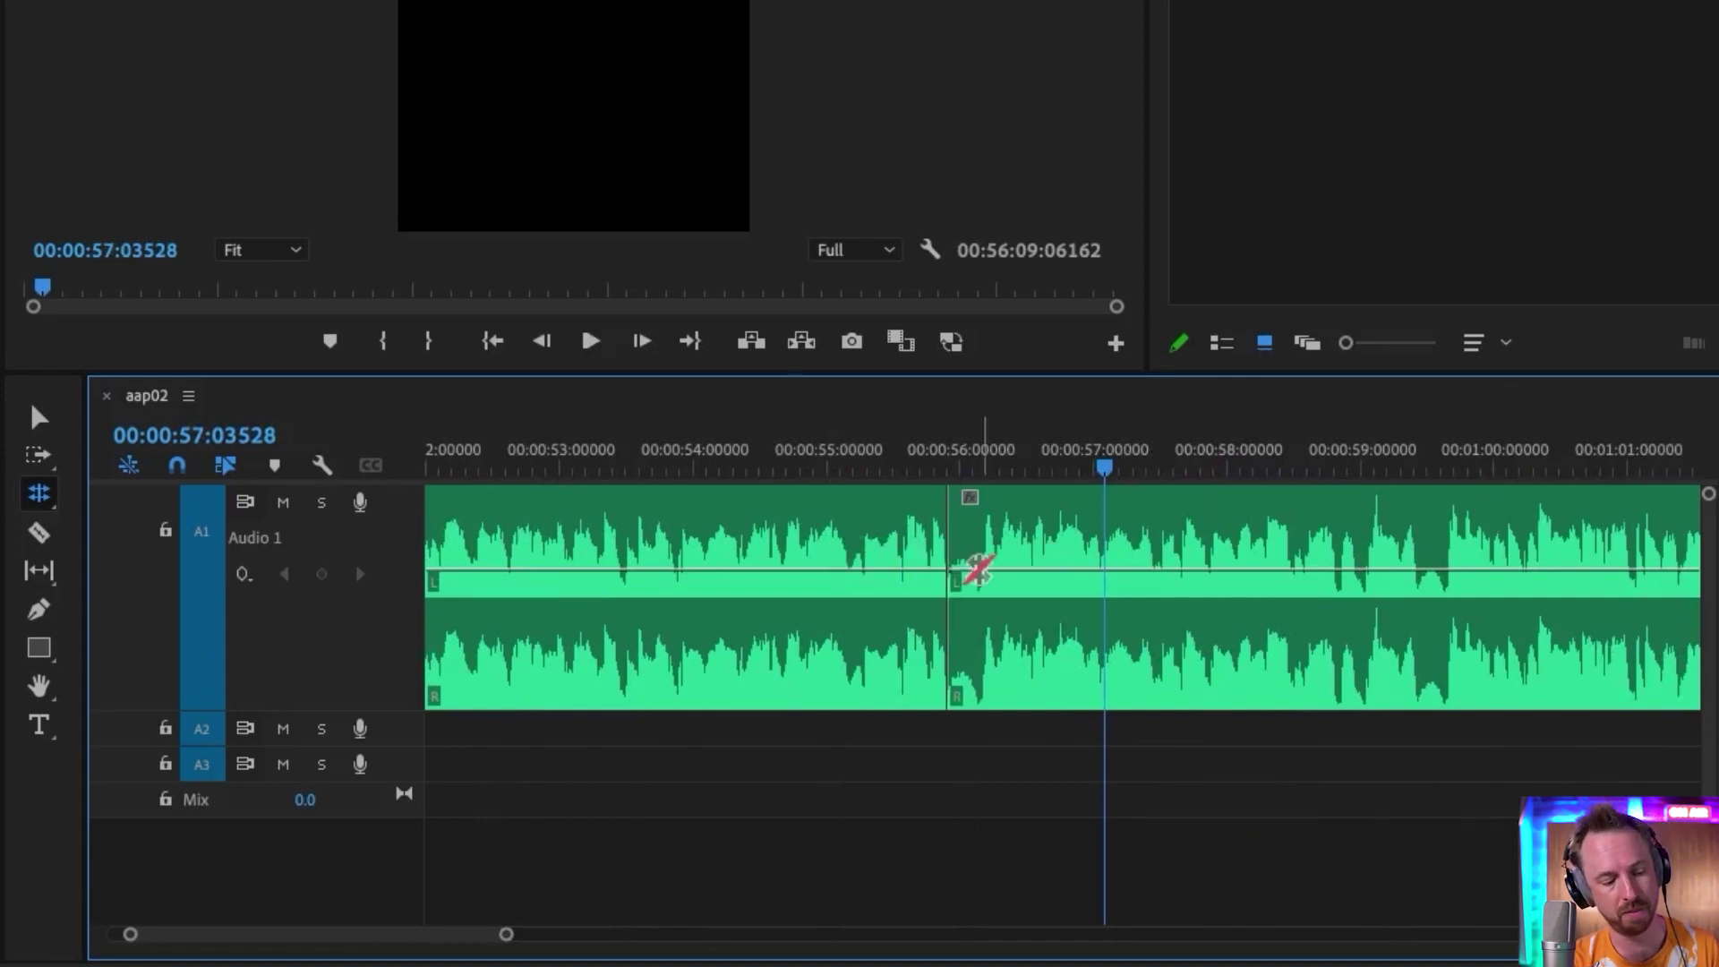
key("v")
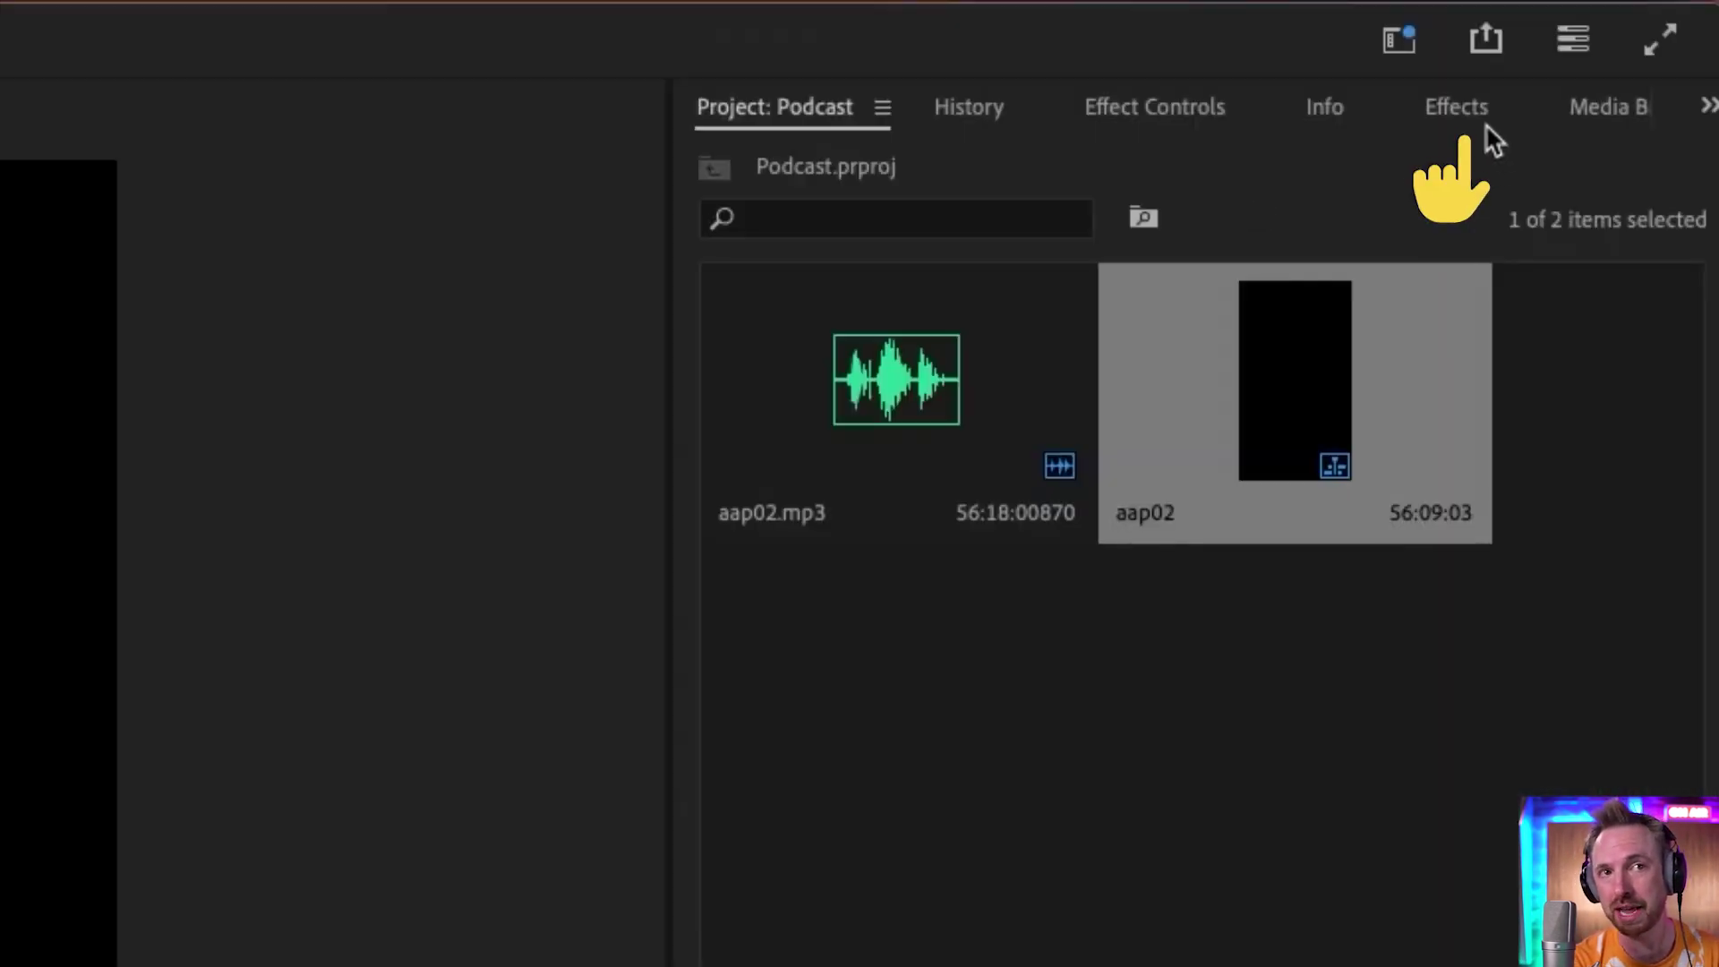
- Apply the Constant Power crossfade to the A1 cut near 00:00:56
left_click(1477, 121)
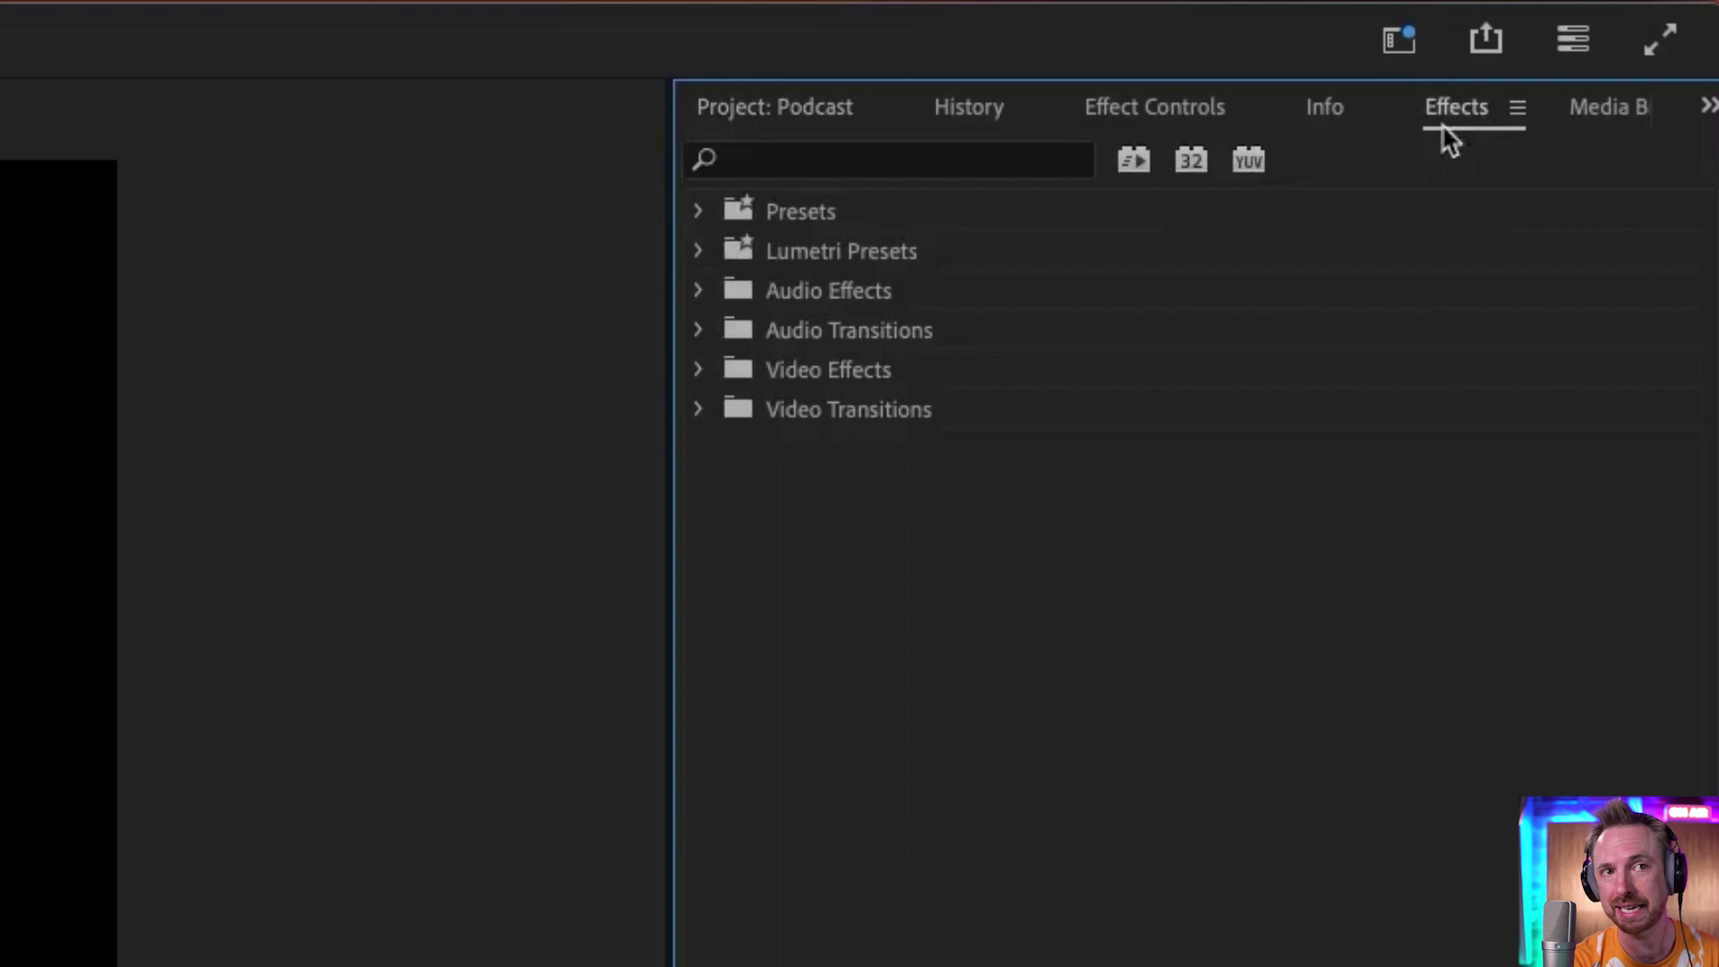
left_click(877, 162)
type("const")
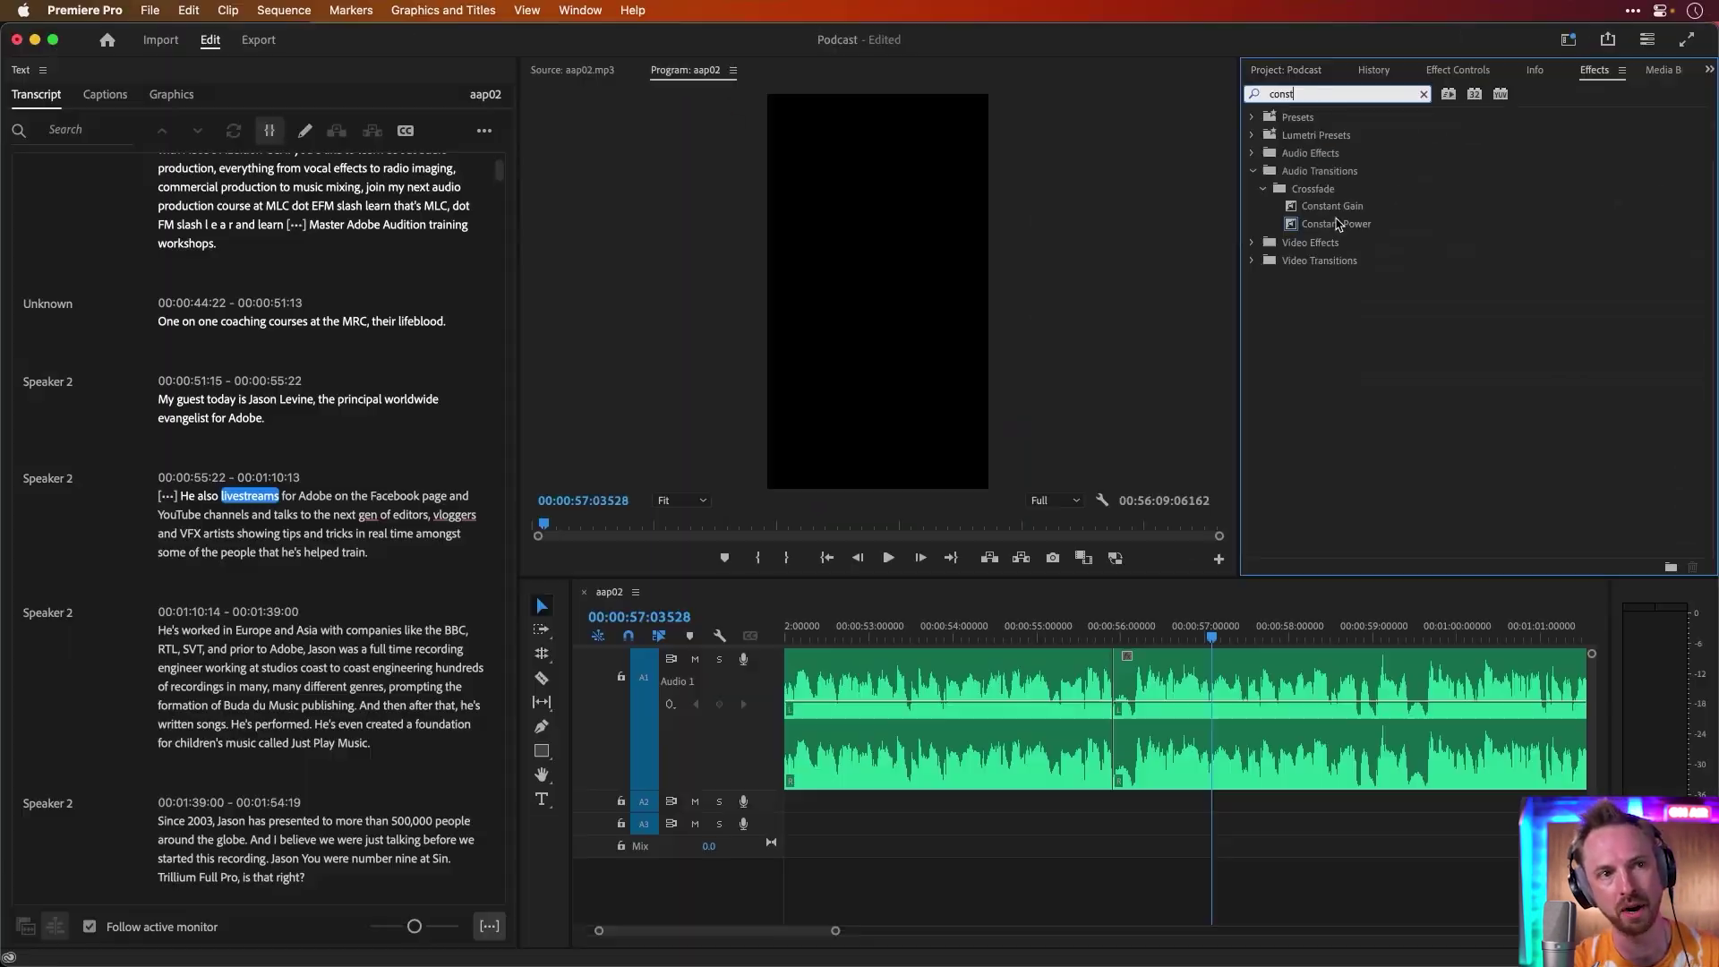
left_click(1339, 224)
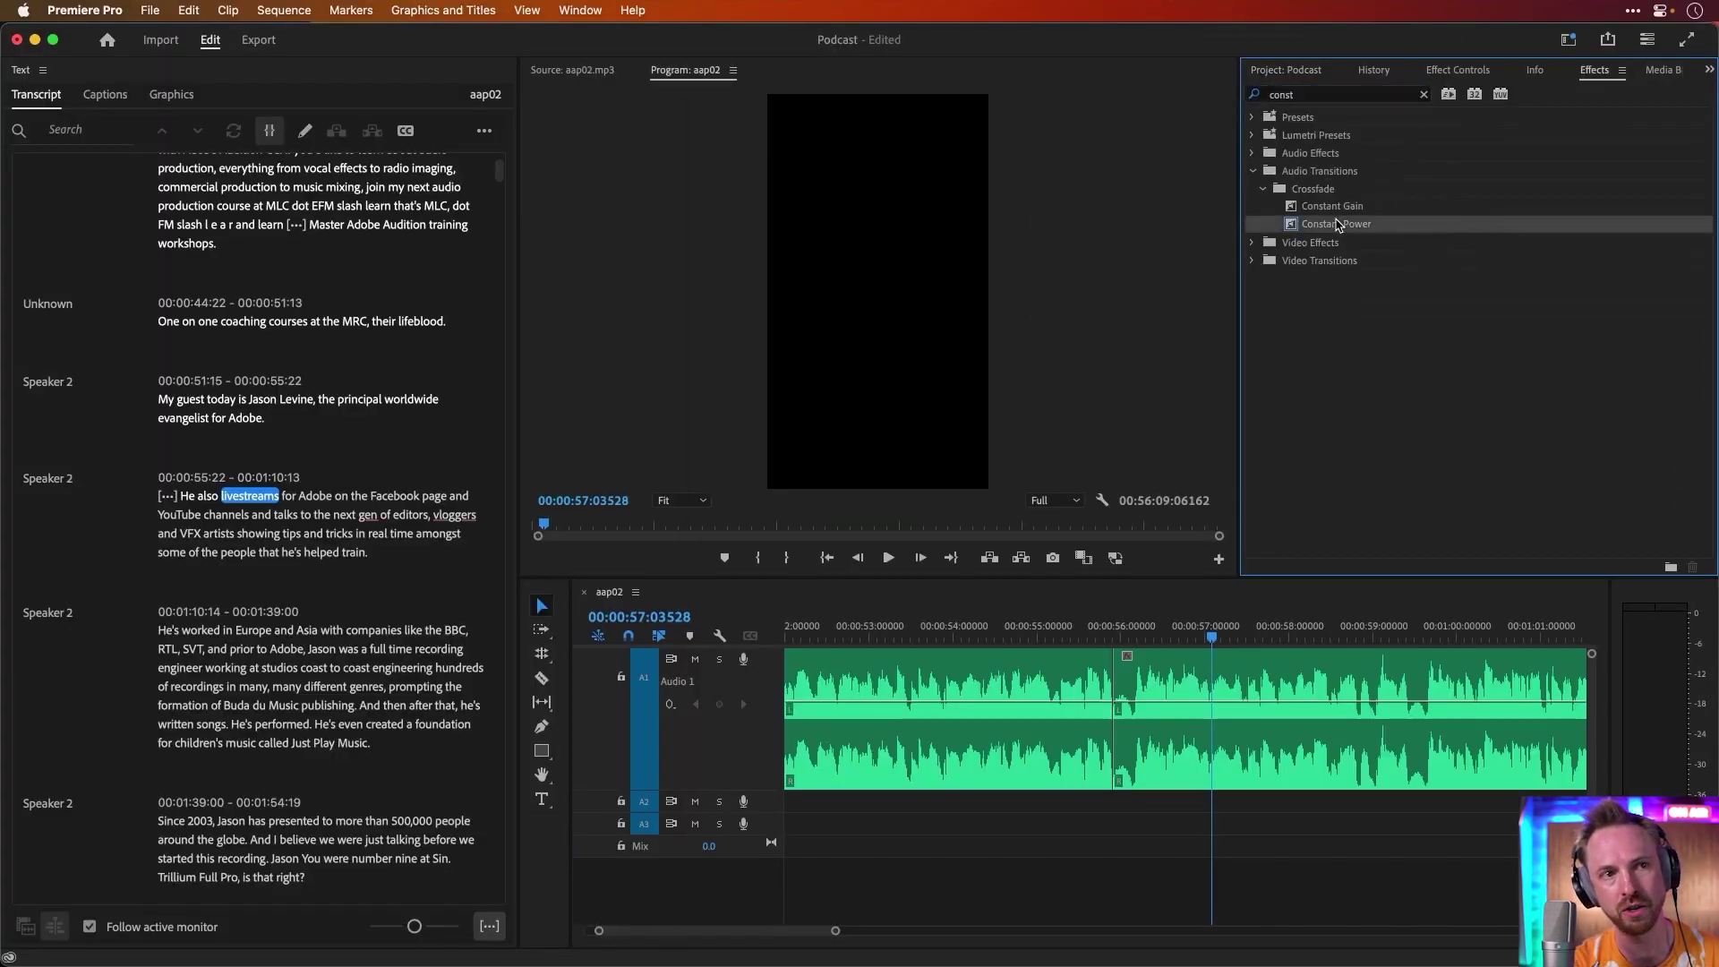
mouse_move(1088, 652)
left_mouse_down()
mouse_move(1124, 689)
mouse_move(1114, 673)
left_mouse_up()
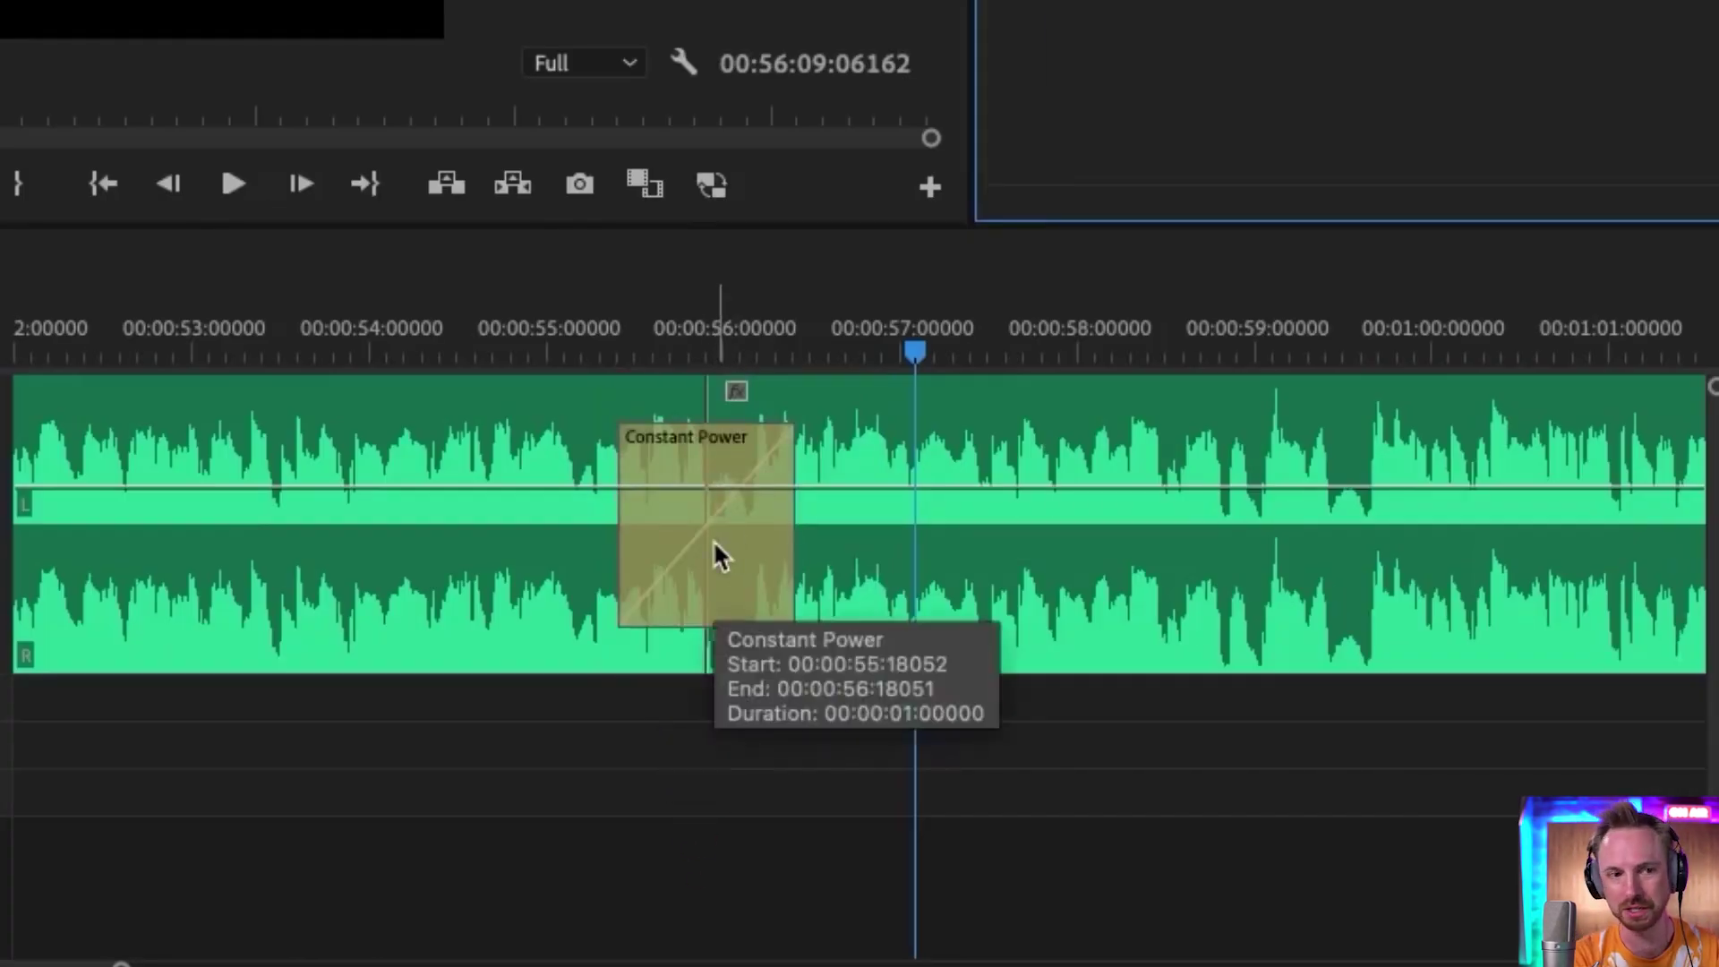
- Shorten the crossfade from its left edge and play back across it
left_click(638, 356)
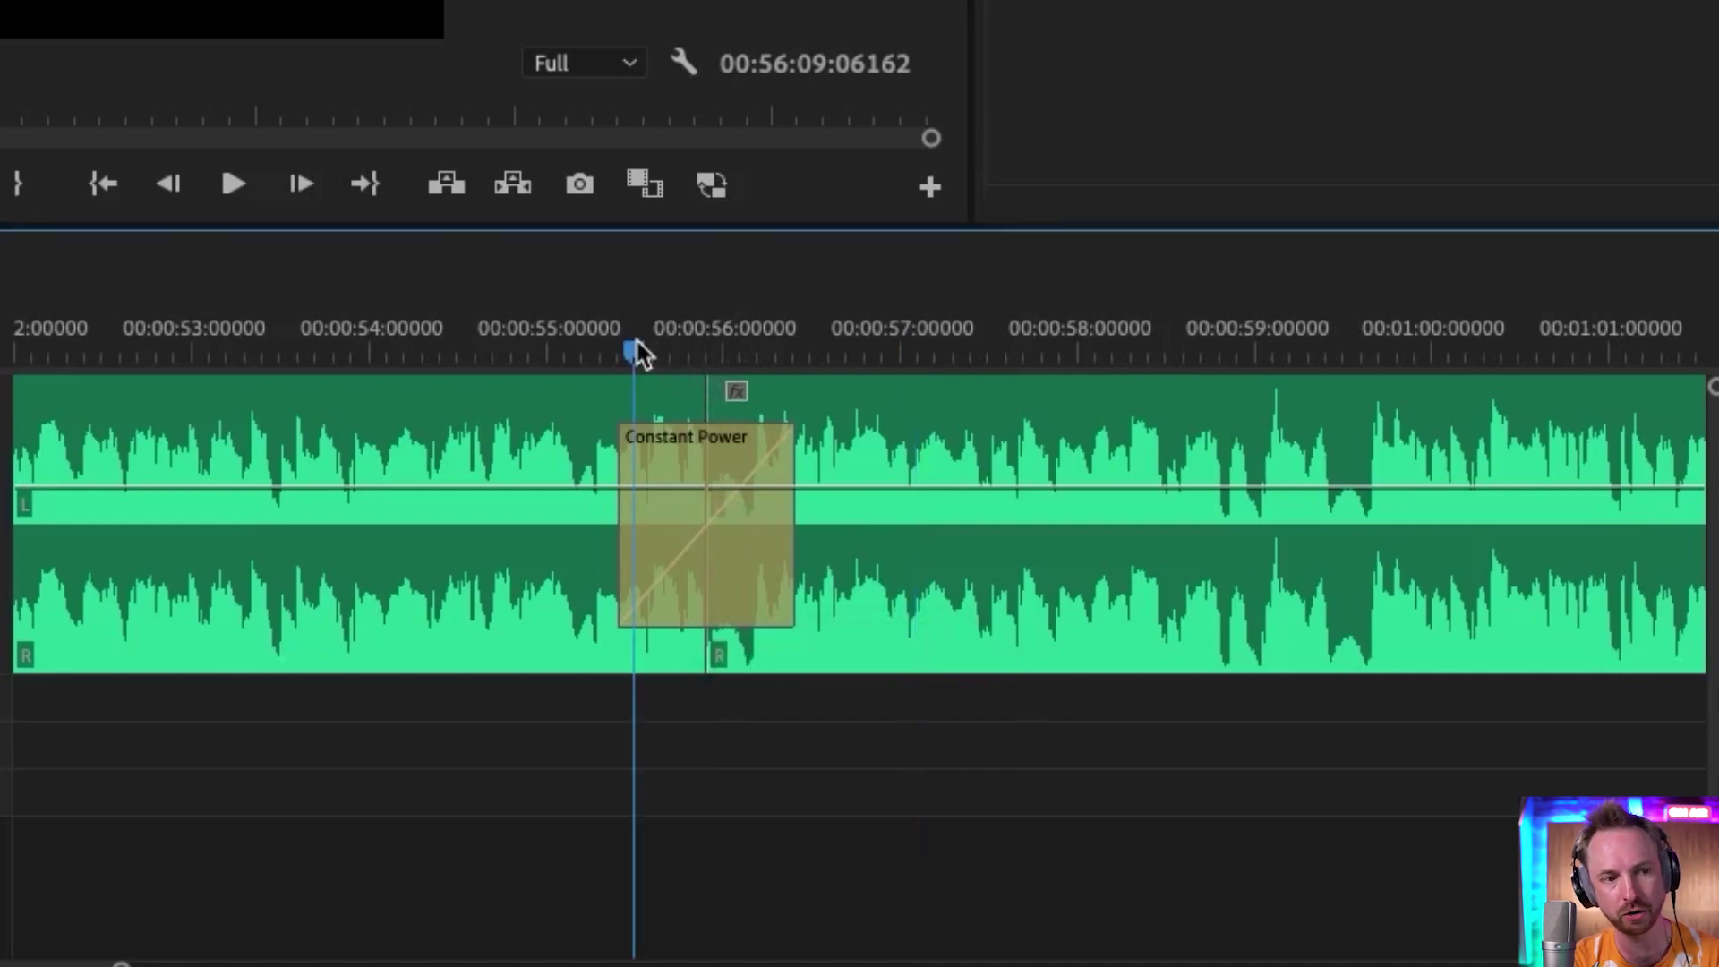
key("equal")
key("equal")
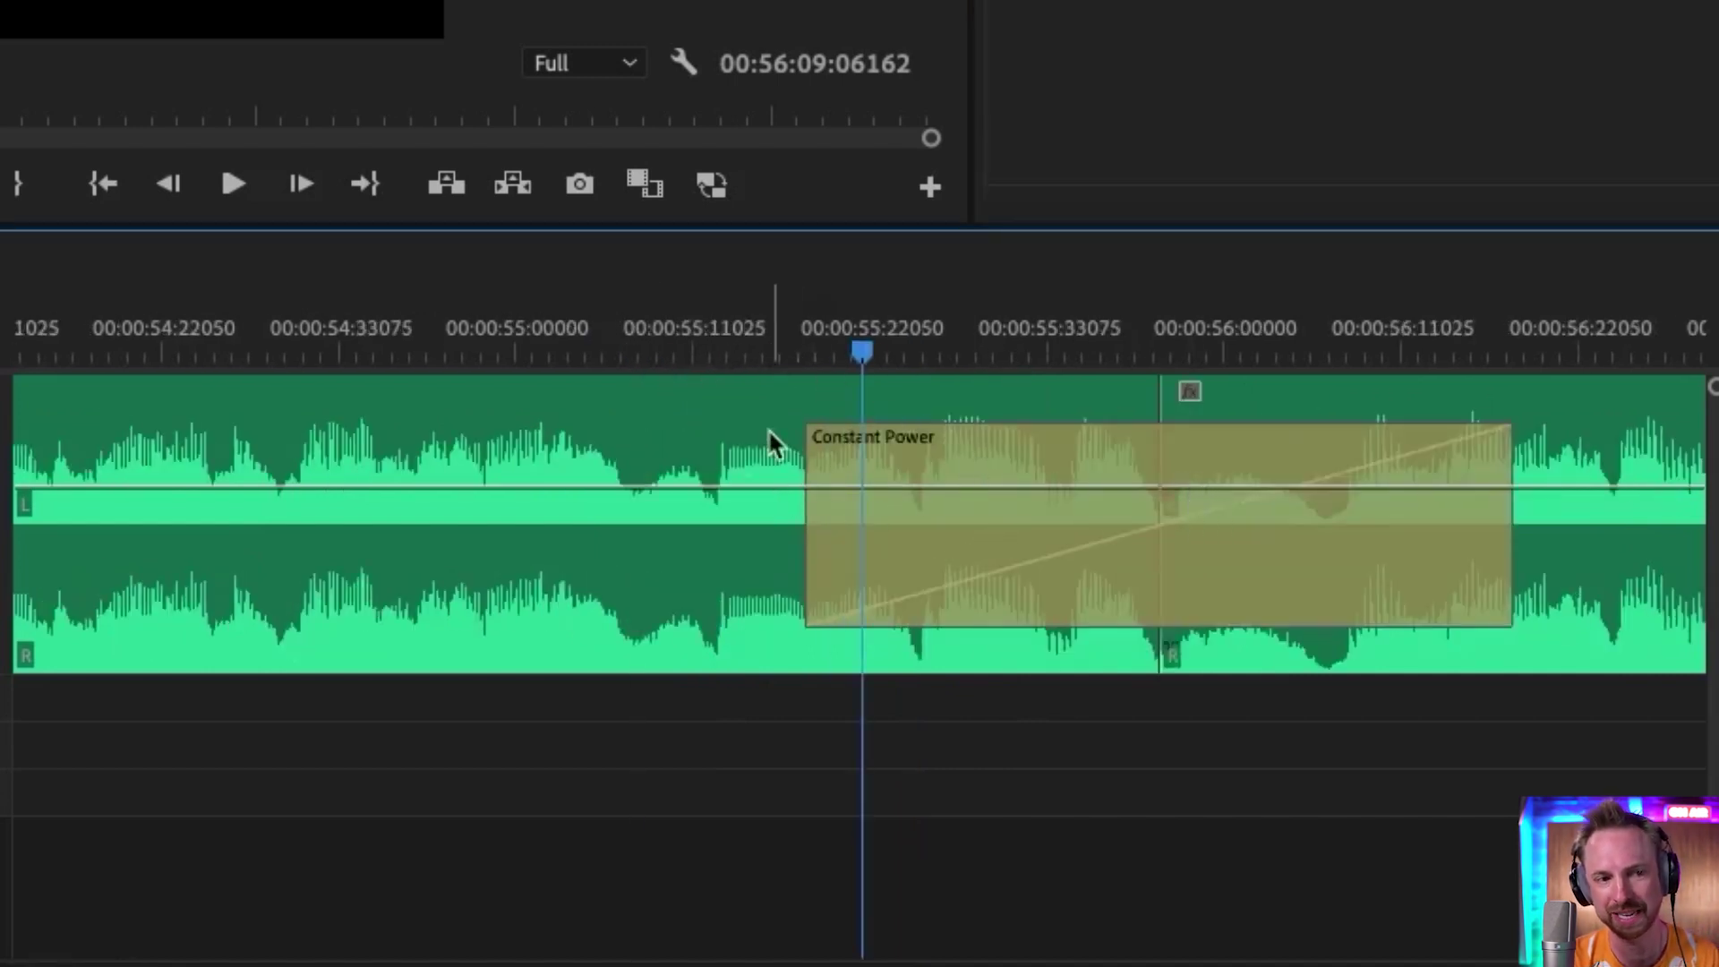
left_click_drag(814, 459, 1149, 467)
key("space")
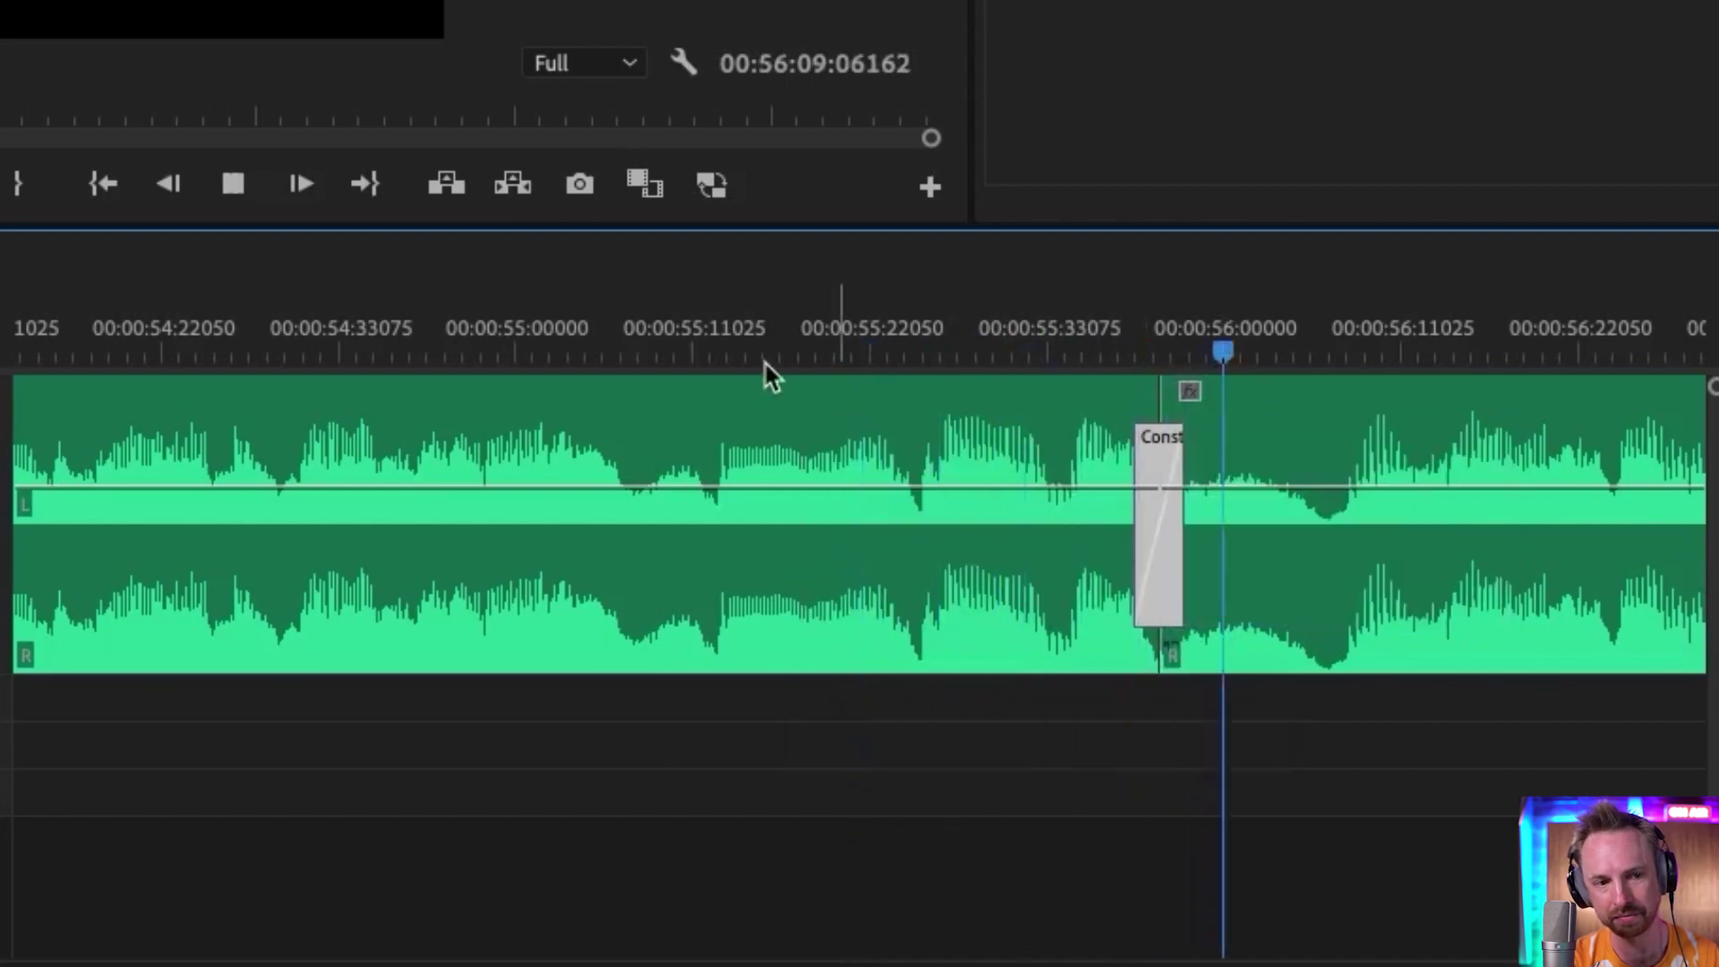
key("space")
key("minus")
key("minus")
key("minus")
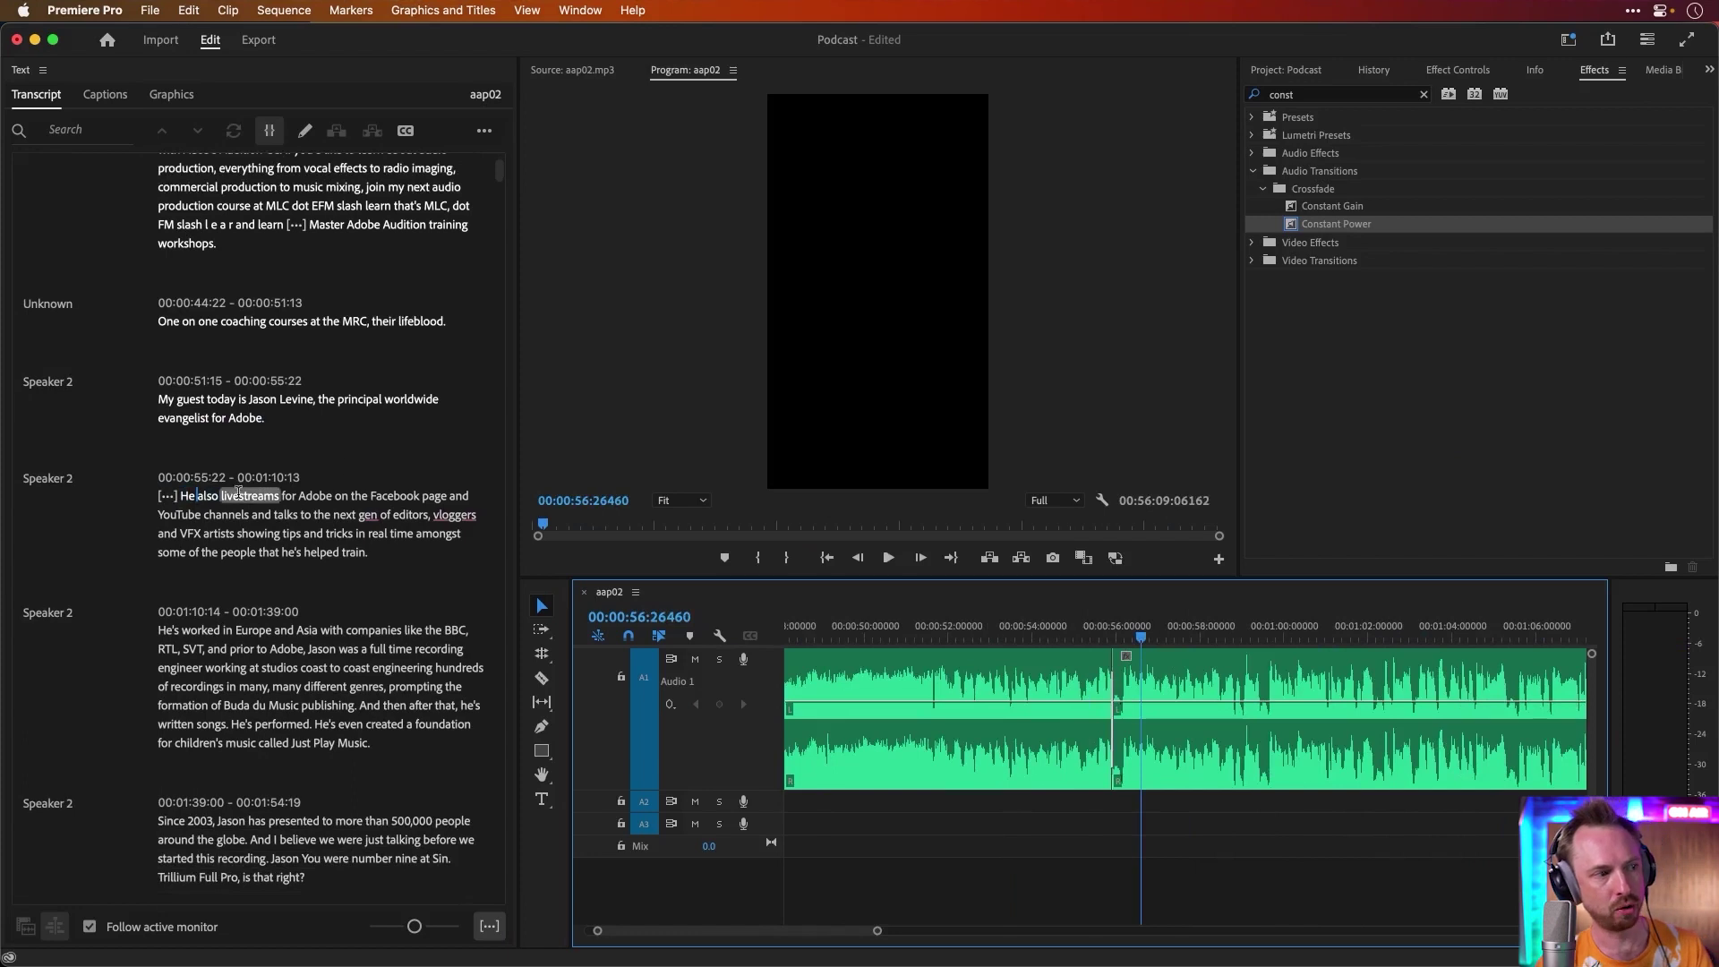
- Replay the transcript from 'guest' and from 'very' to review the earlier edits
left_click(188, 399)
key("space")
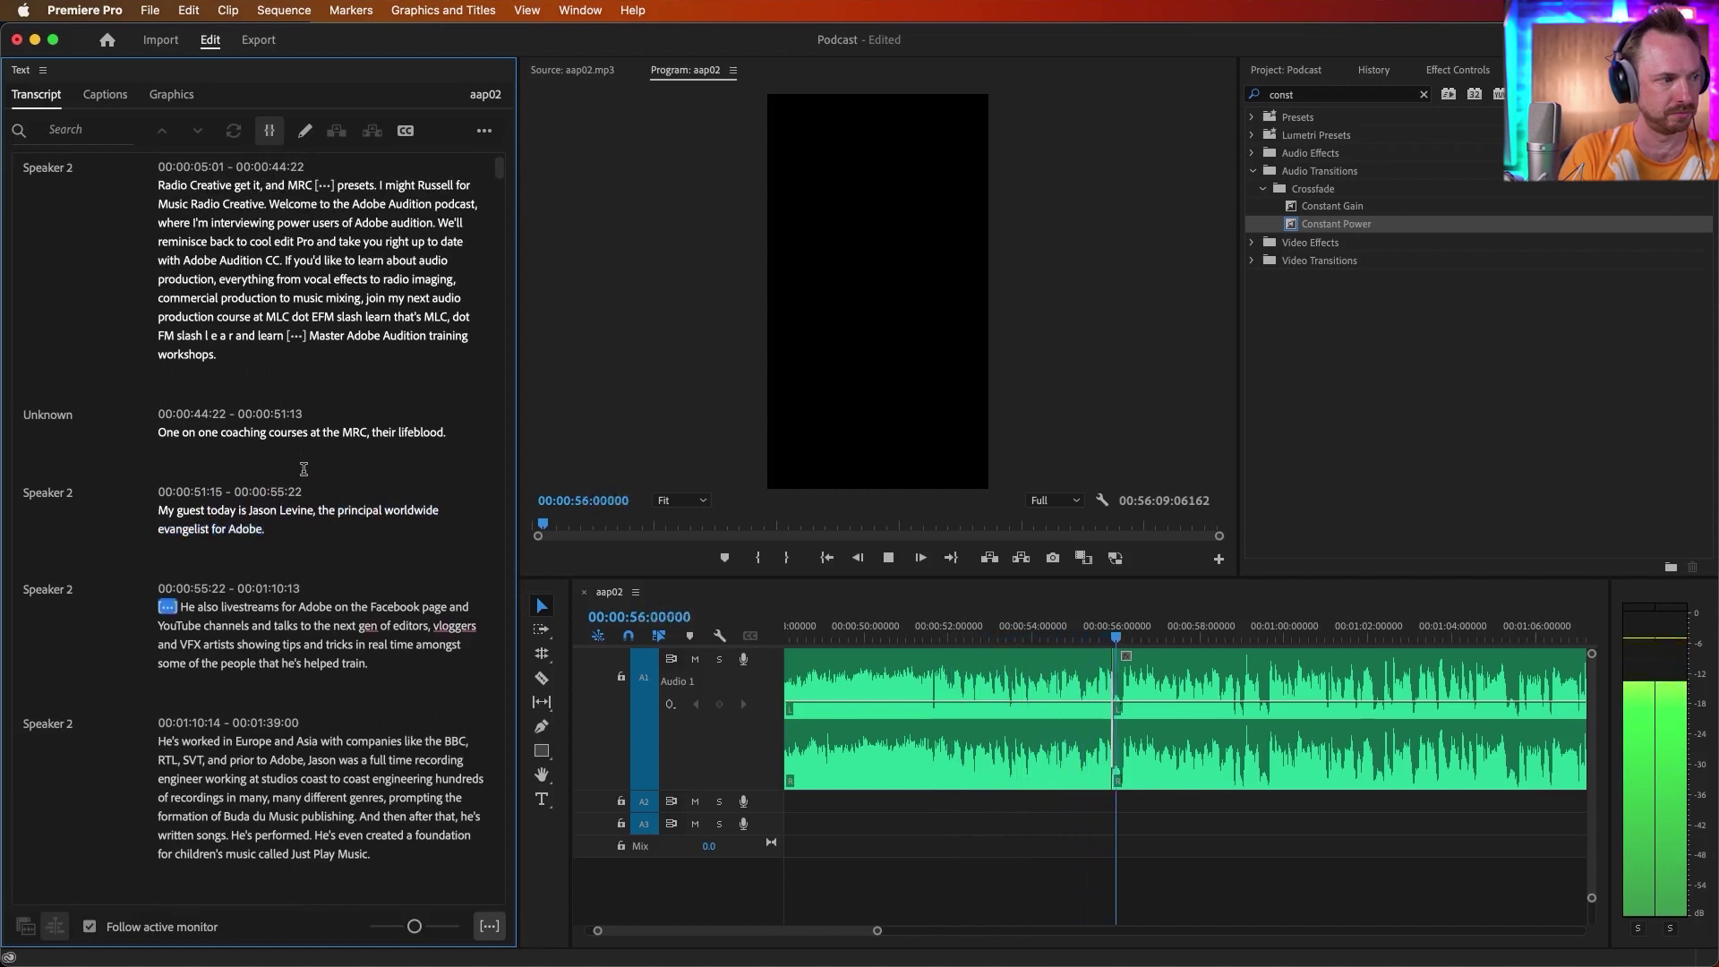
key("space")
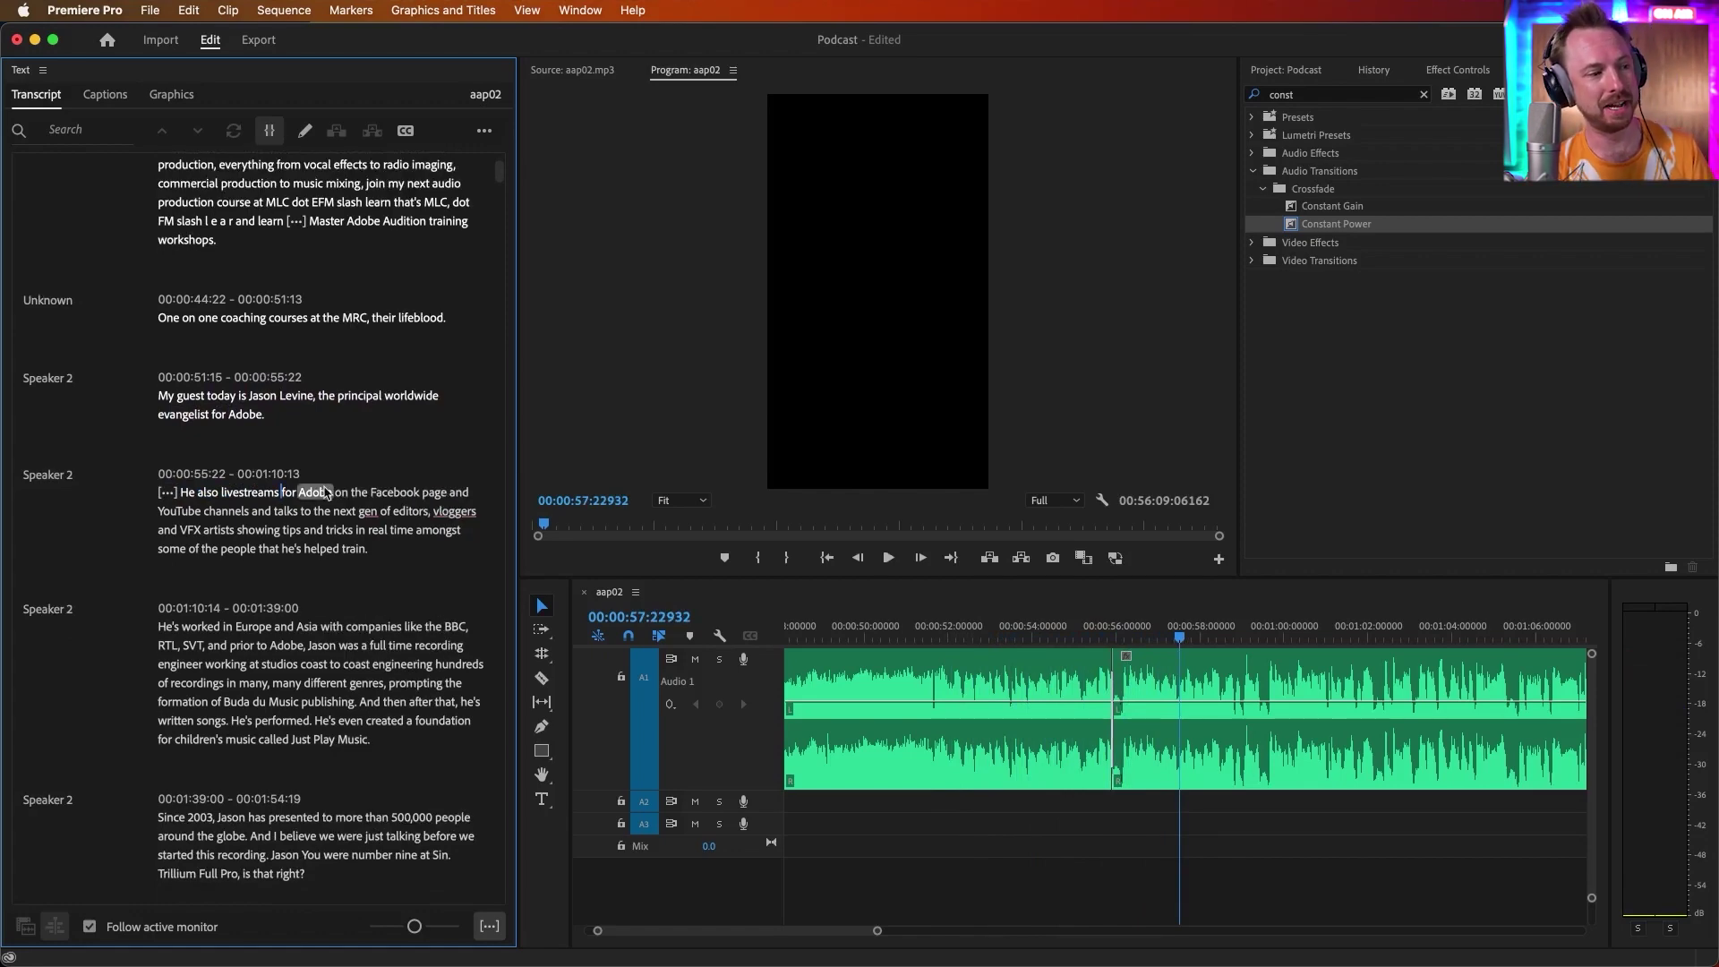
scroll(324, 483, "down", 10)
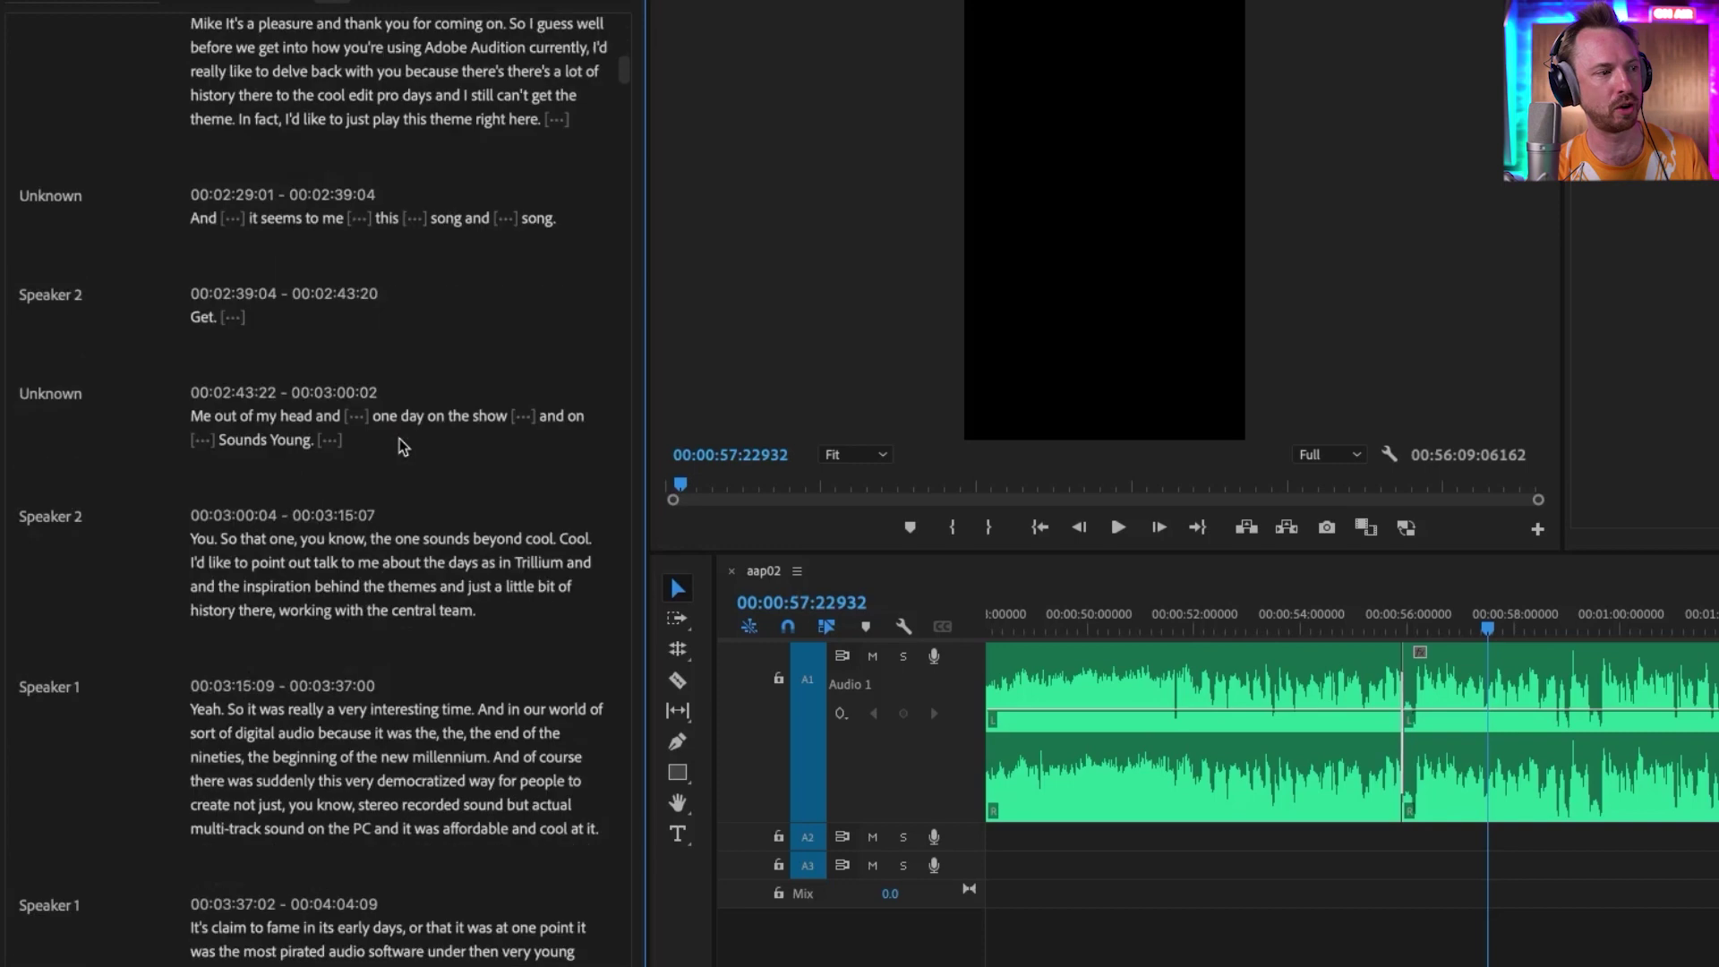
scroll(403, 445, "down", 6)
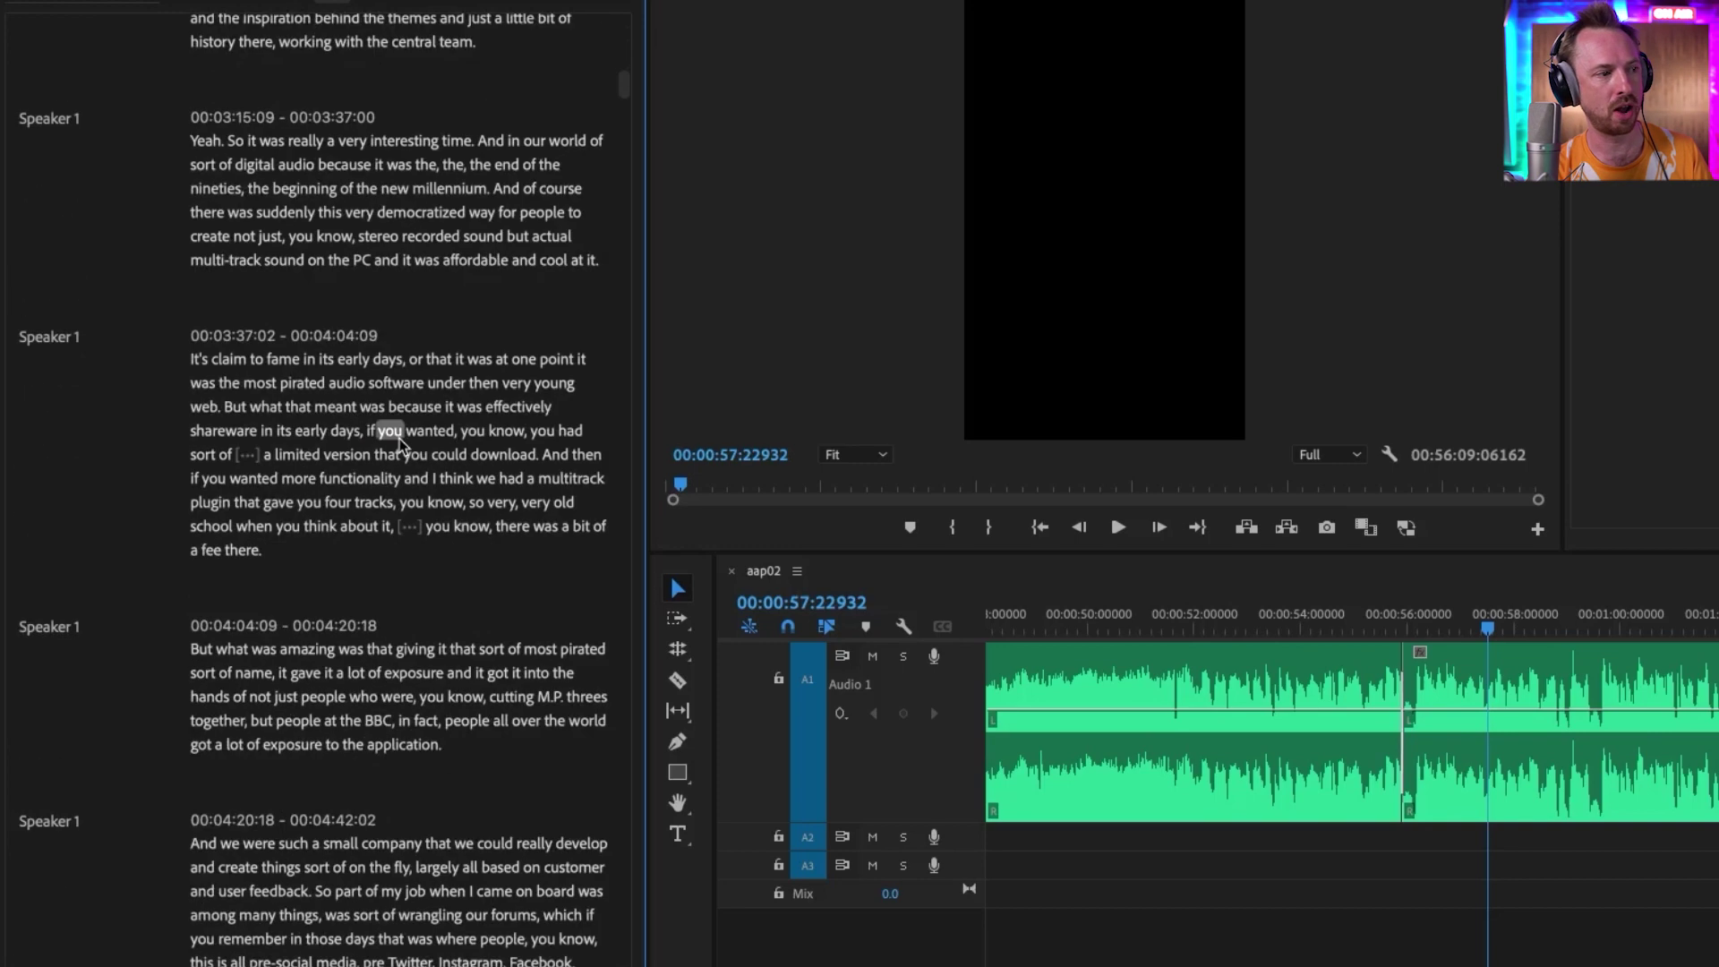
scroll(381, 520, "down", 2)
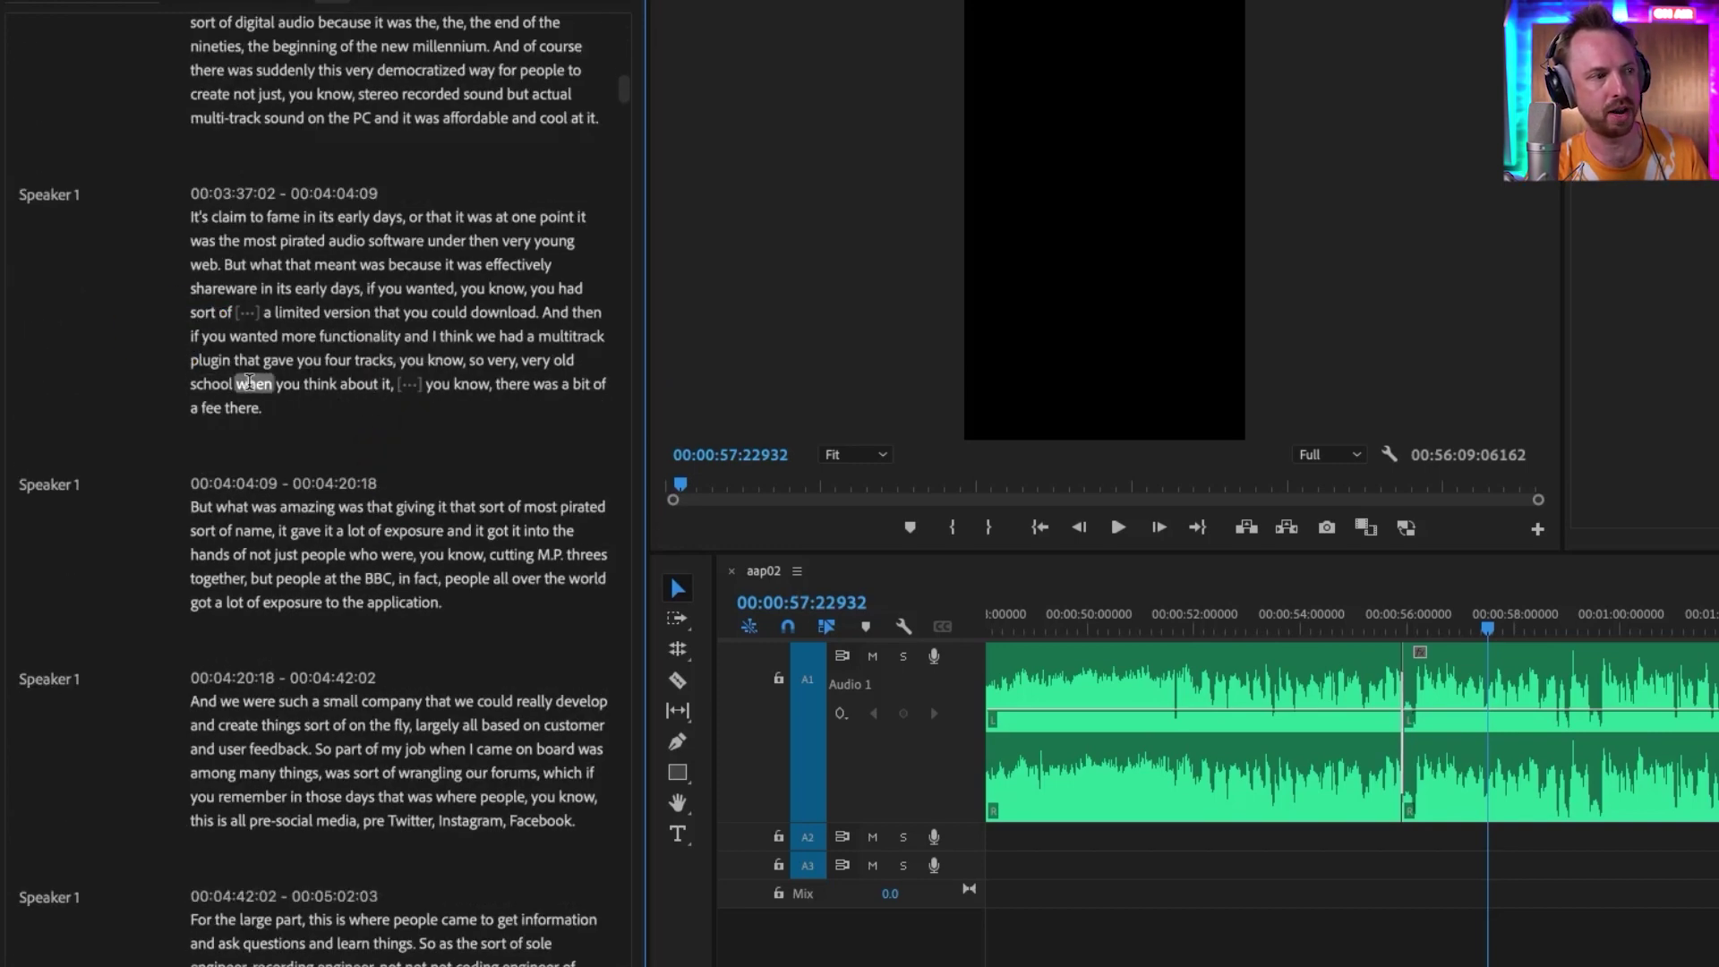
left_click(515, 358)
key("space")
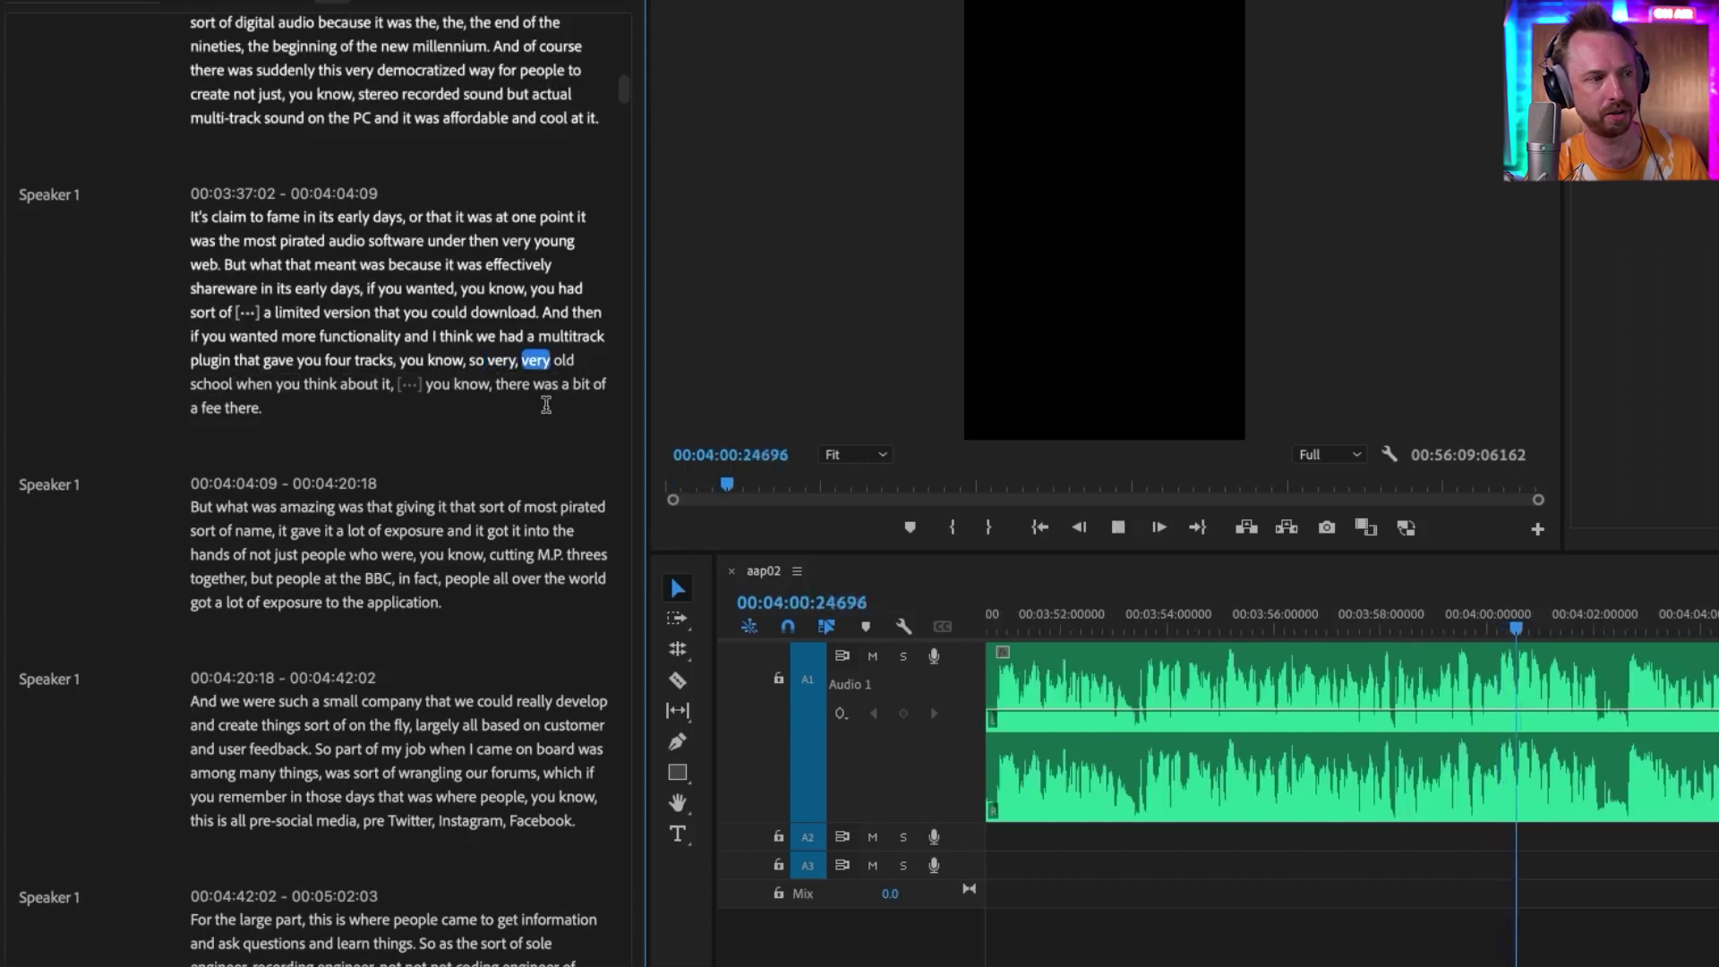
scroll(450, 413, "up", 2)
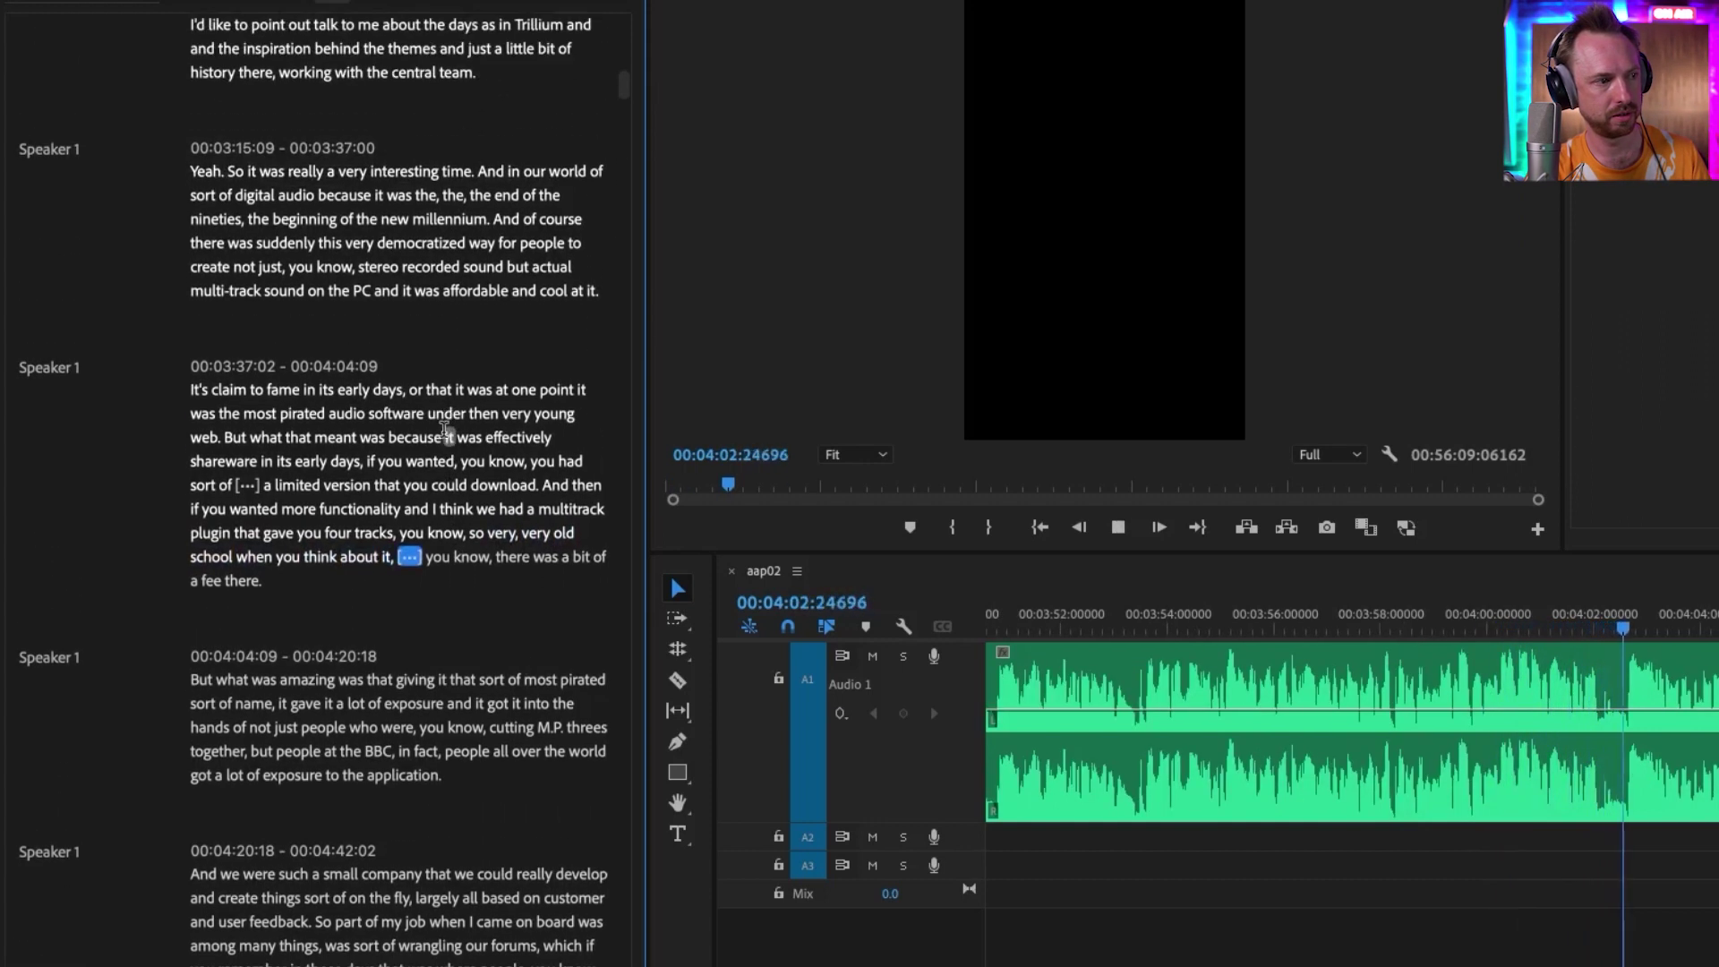
- Delete the pause after 'when you think about it,' and replay across the new cut
left_click(410, 555)
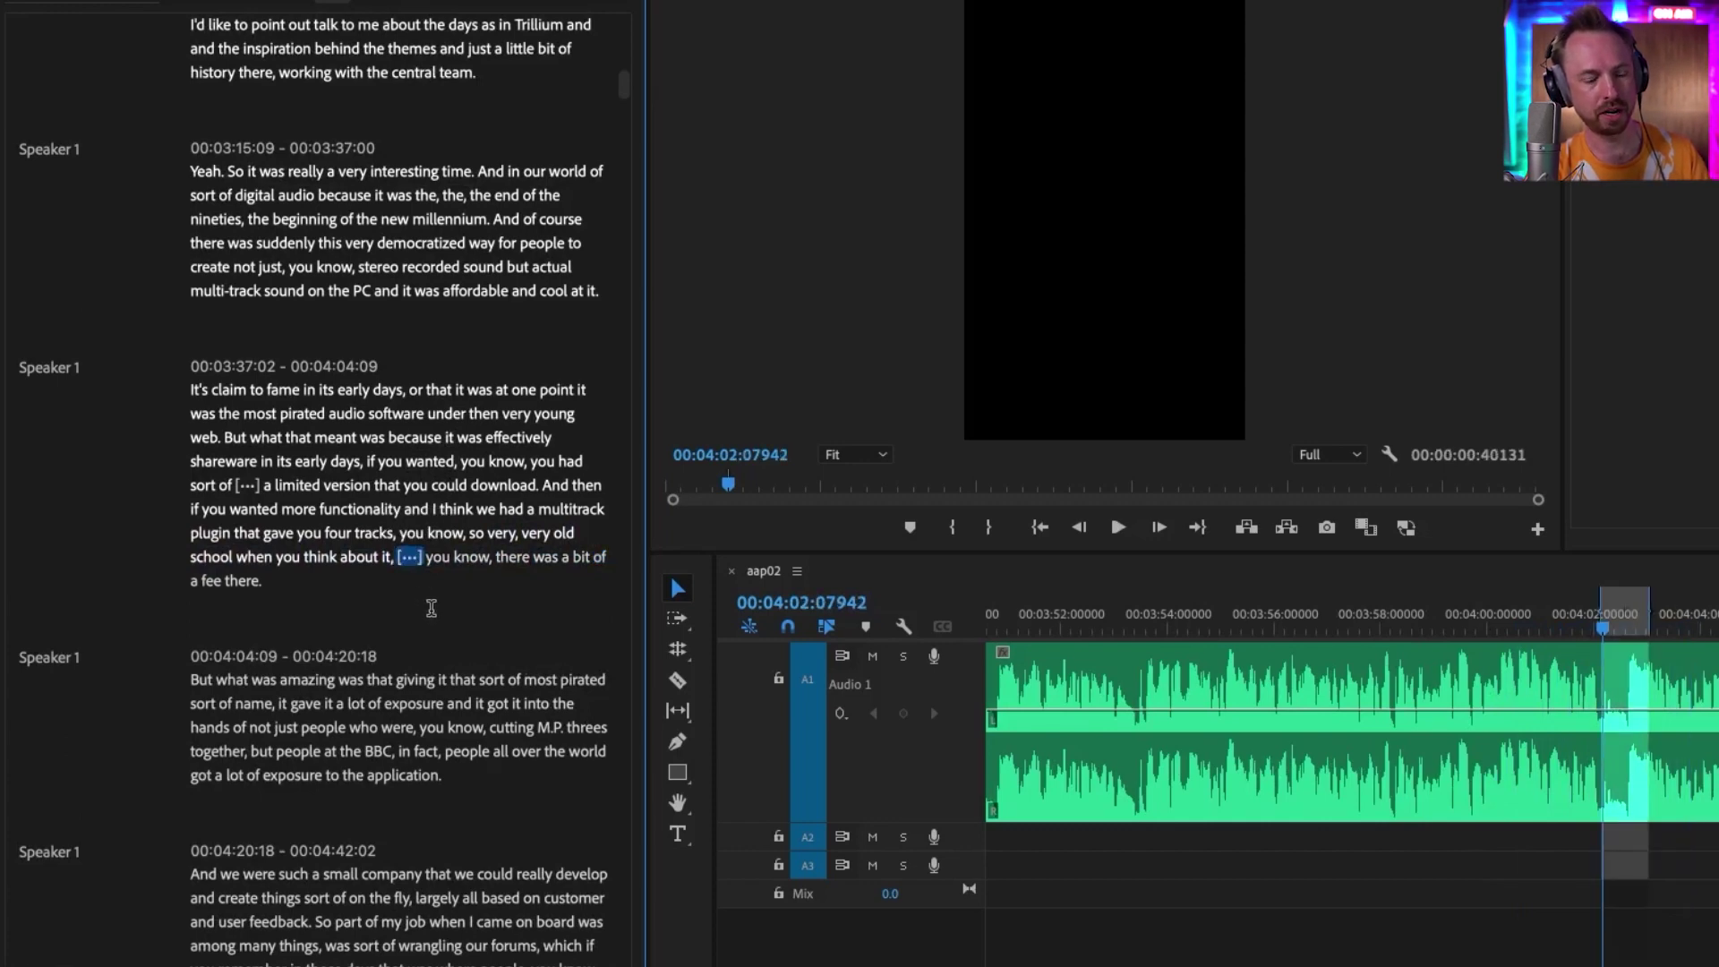
key("Delete")
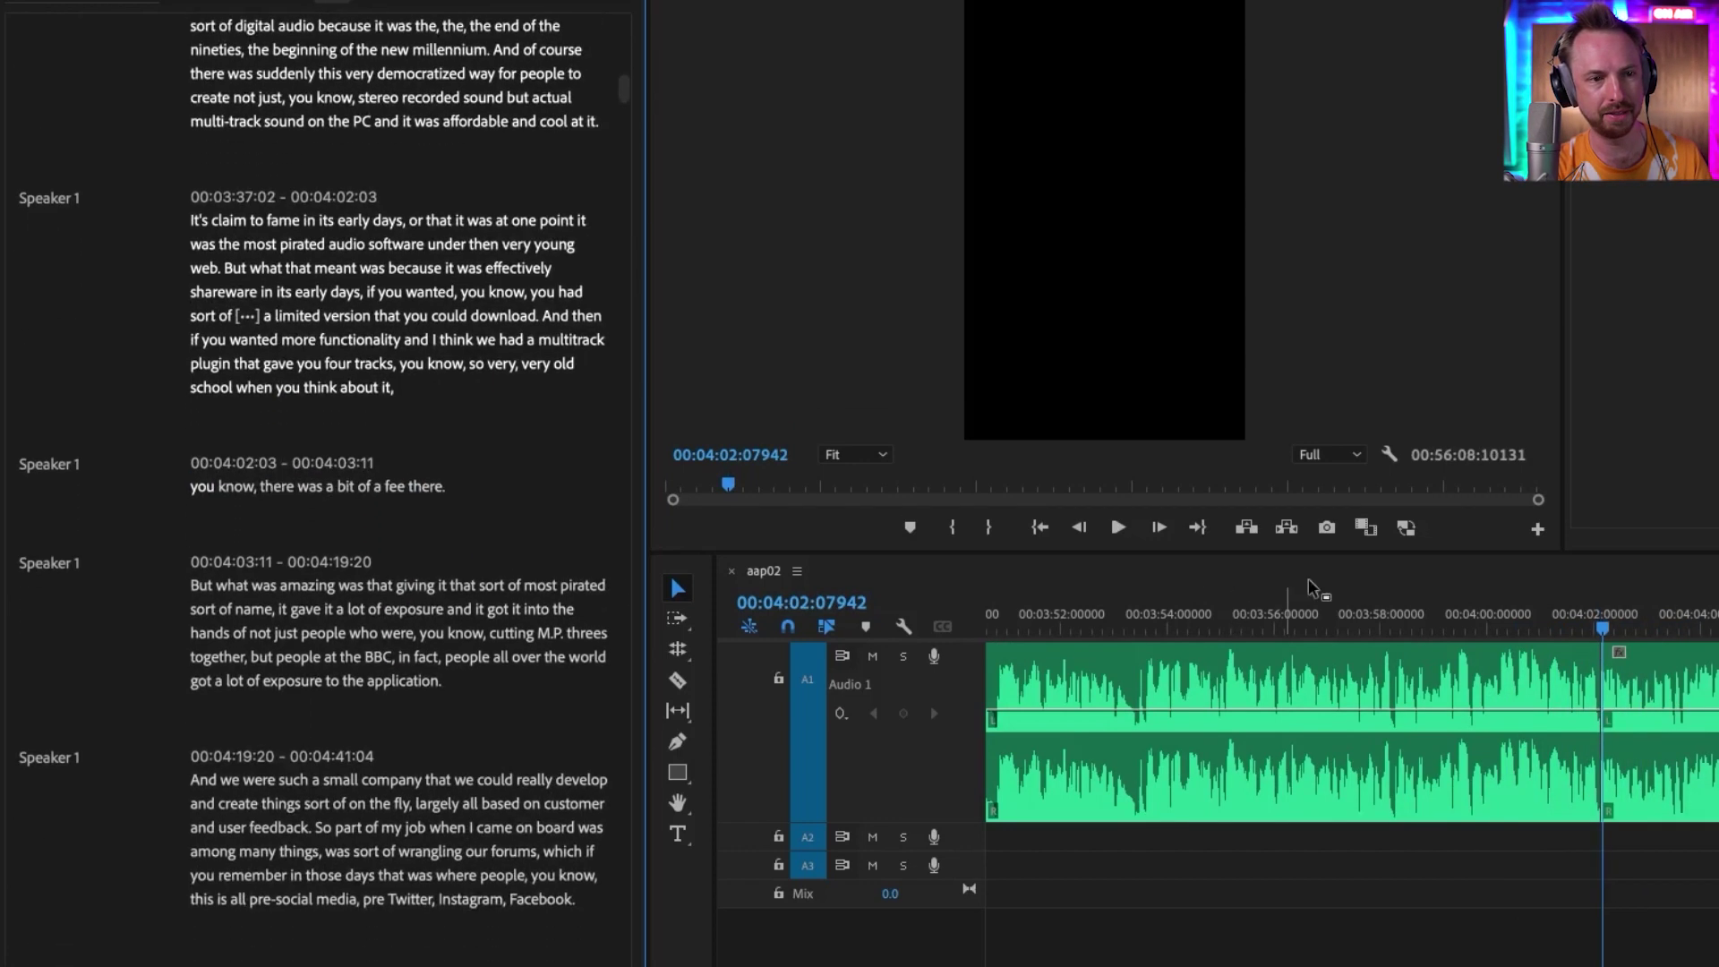
left_click(501, 370)
key("space")
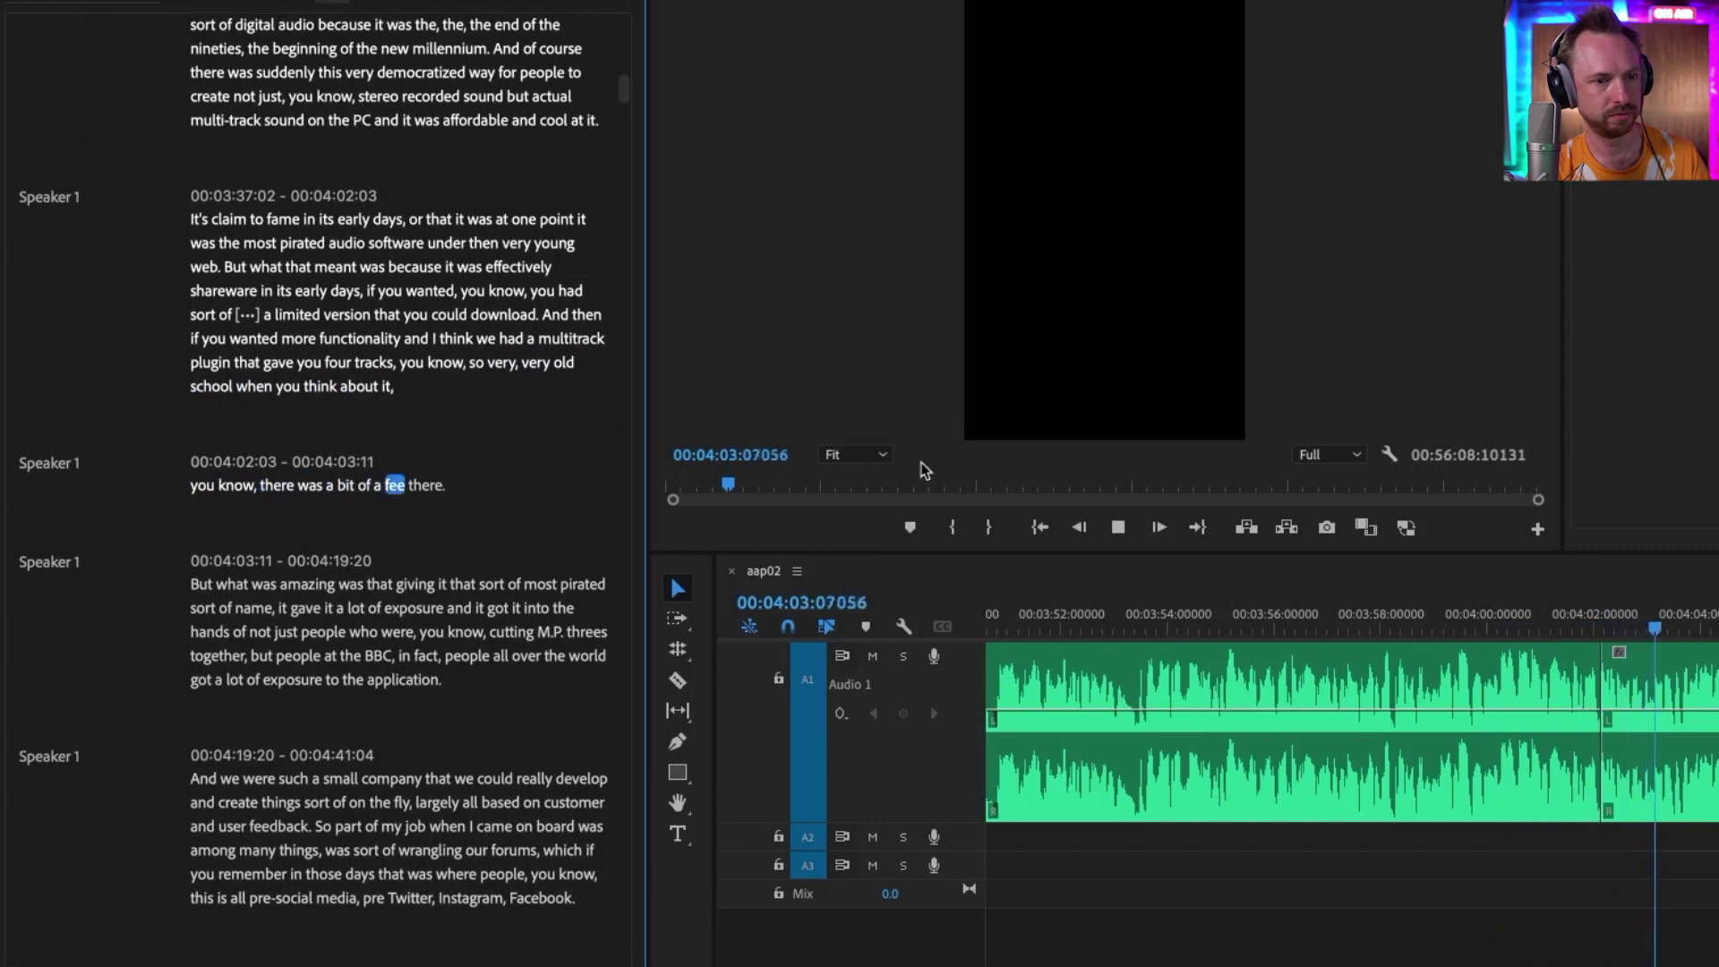
key("space")
left_click(1602, 614)
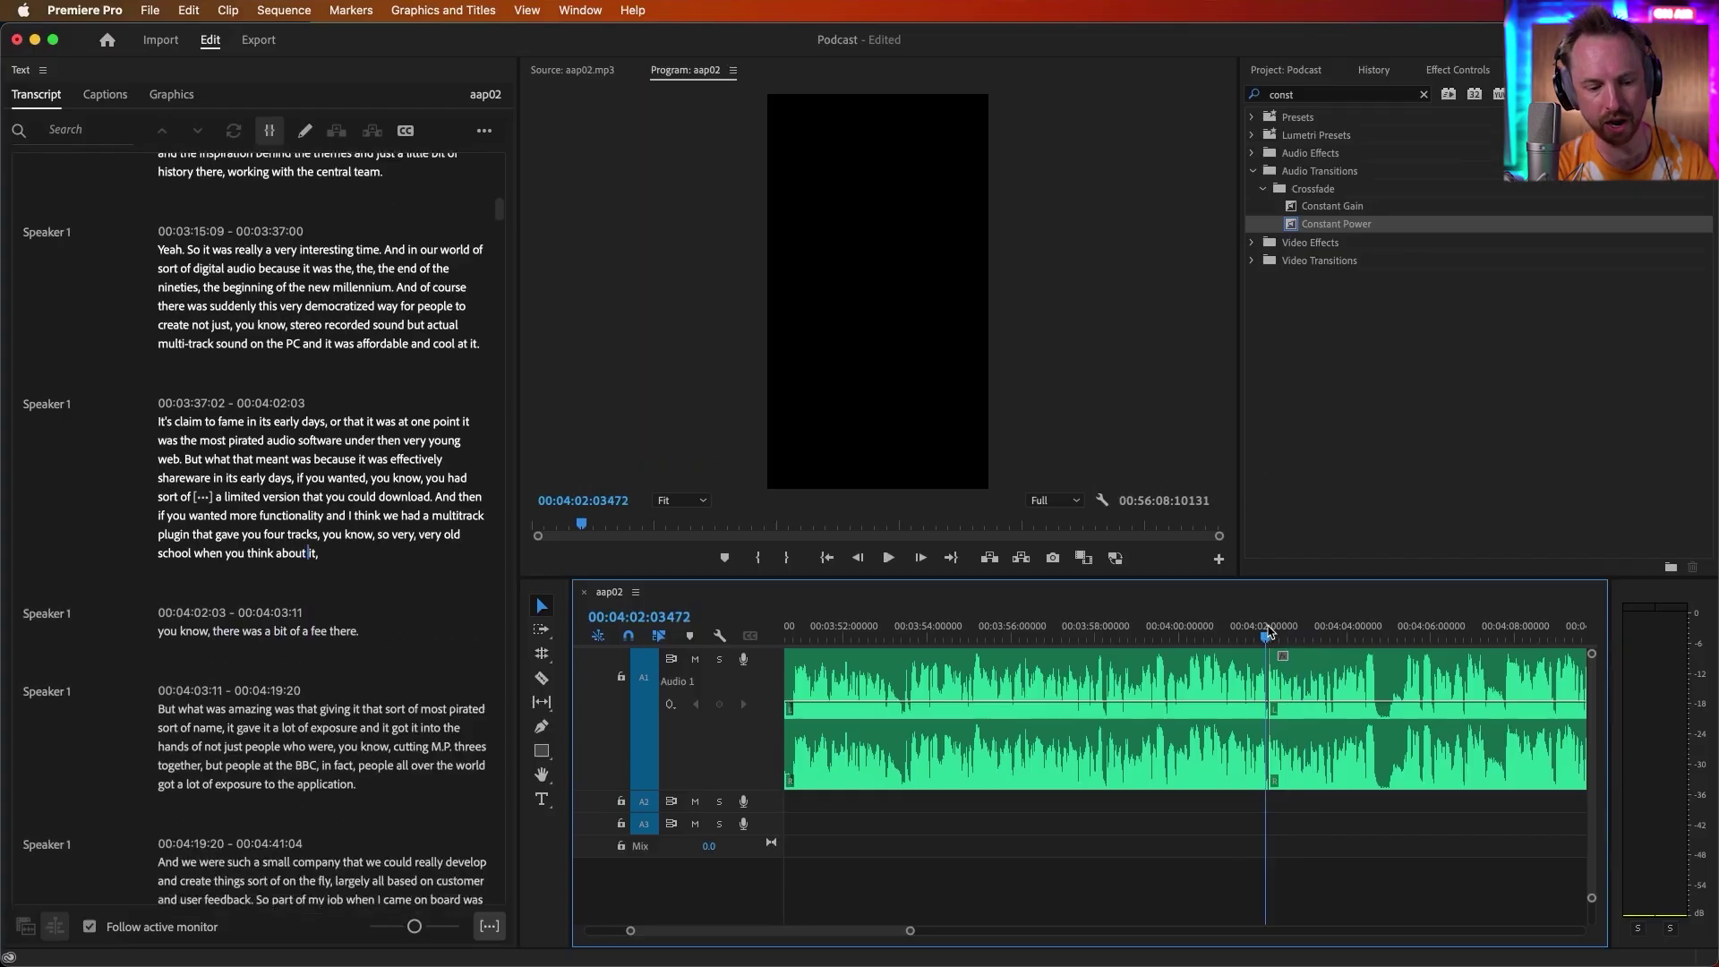
key("=")
key("=")
key("=")
key("=")
key("=")
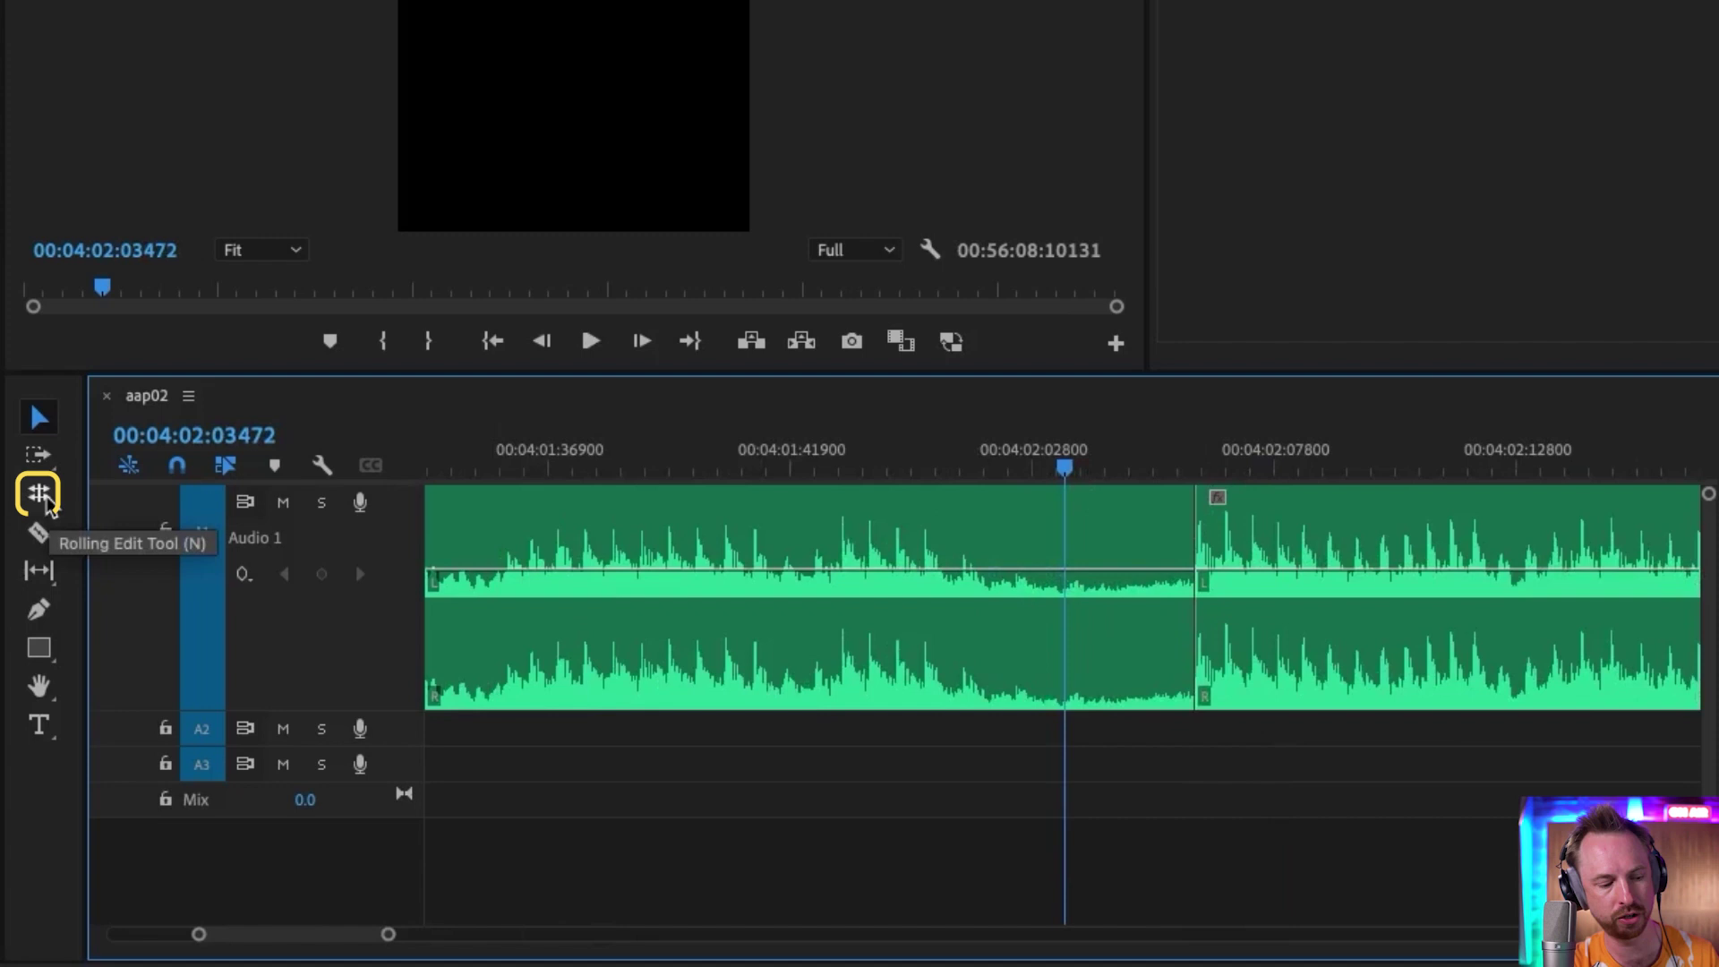
- Roll the edit point near 00:04:02 slightly later with the Rolling Edit tool
key("n")
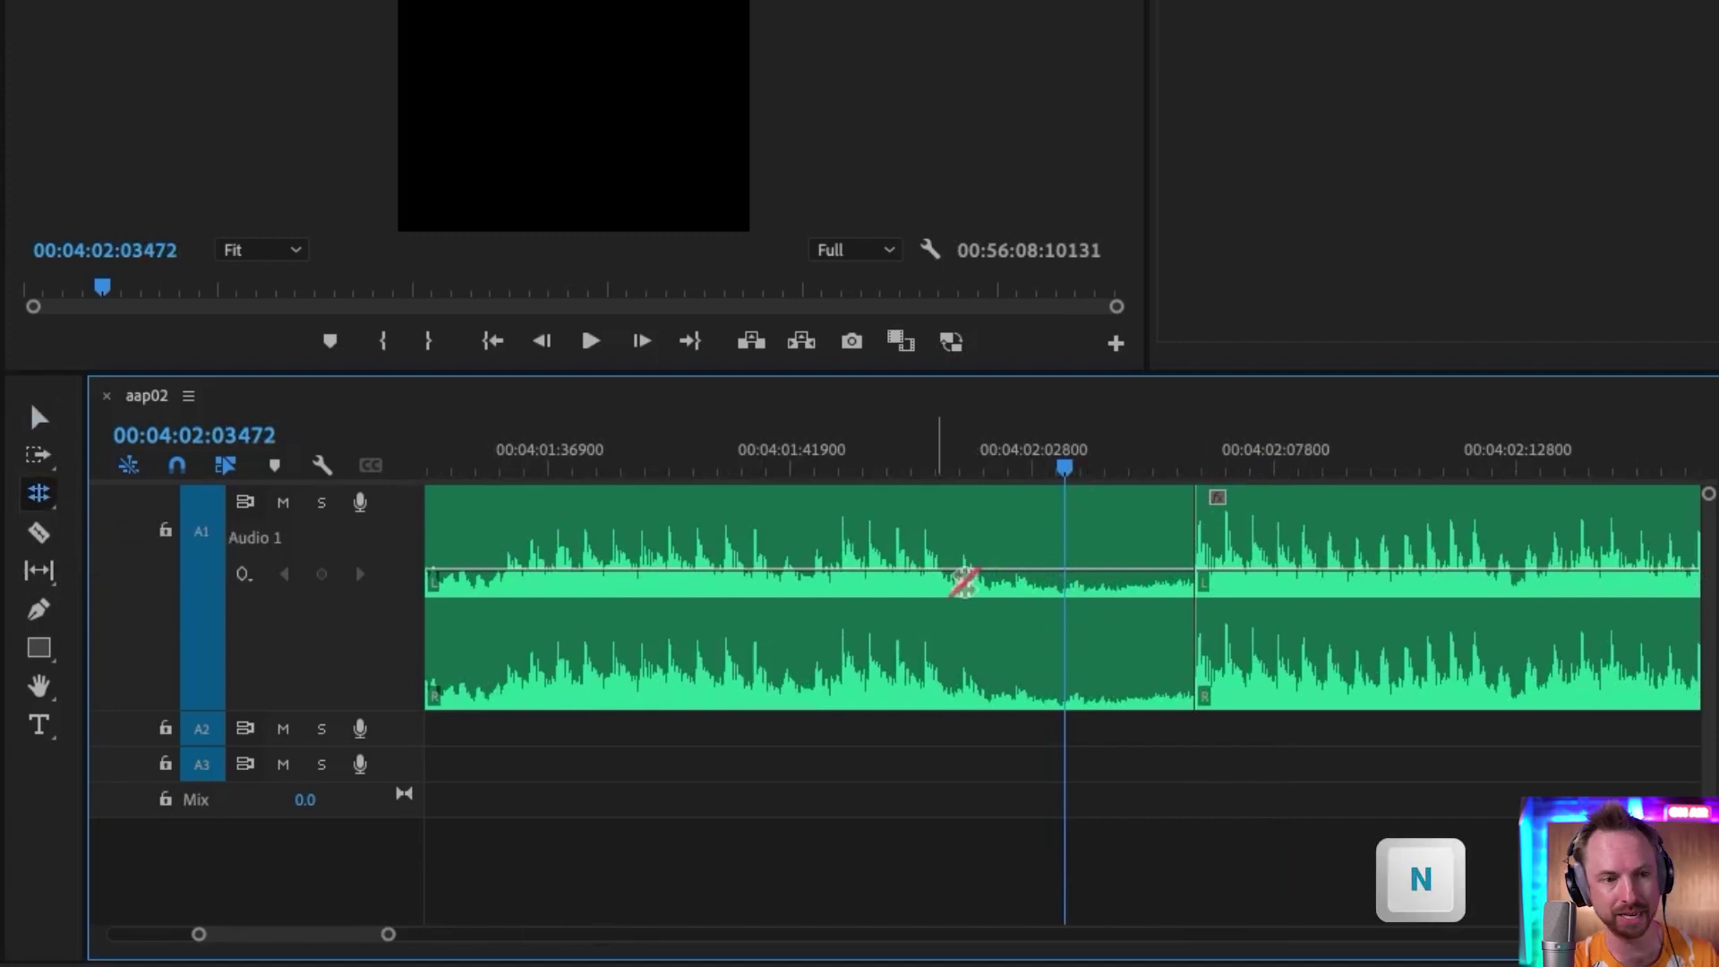
left_click_drag(1203, 555, 1172, 557)
key("space")
key("space")
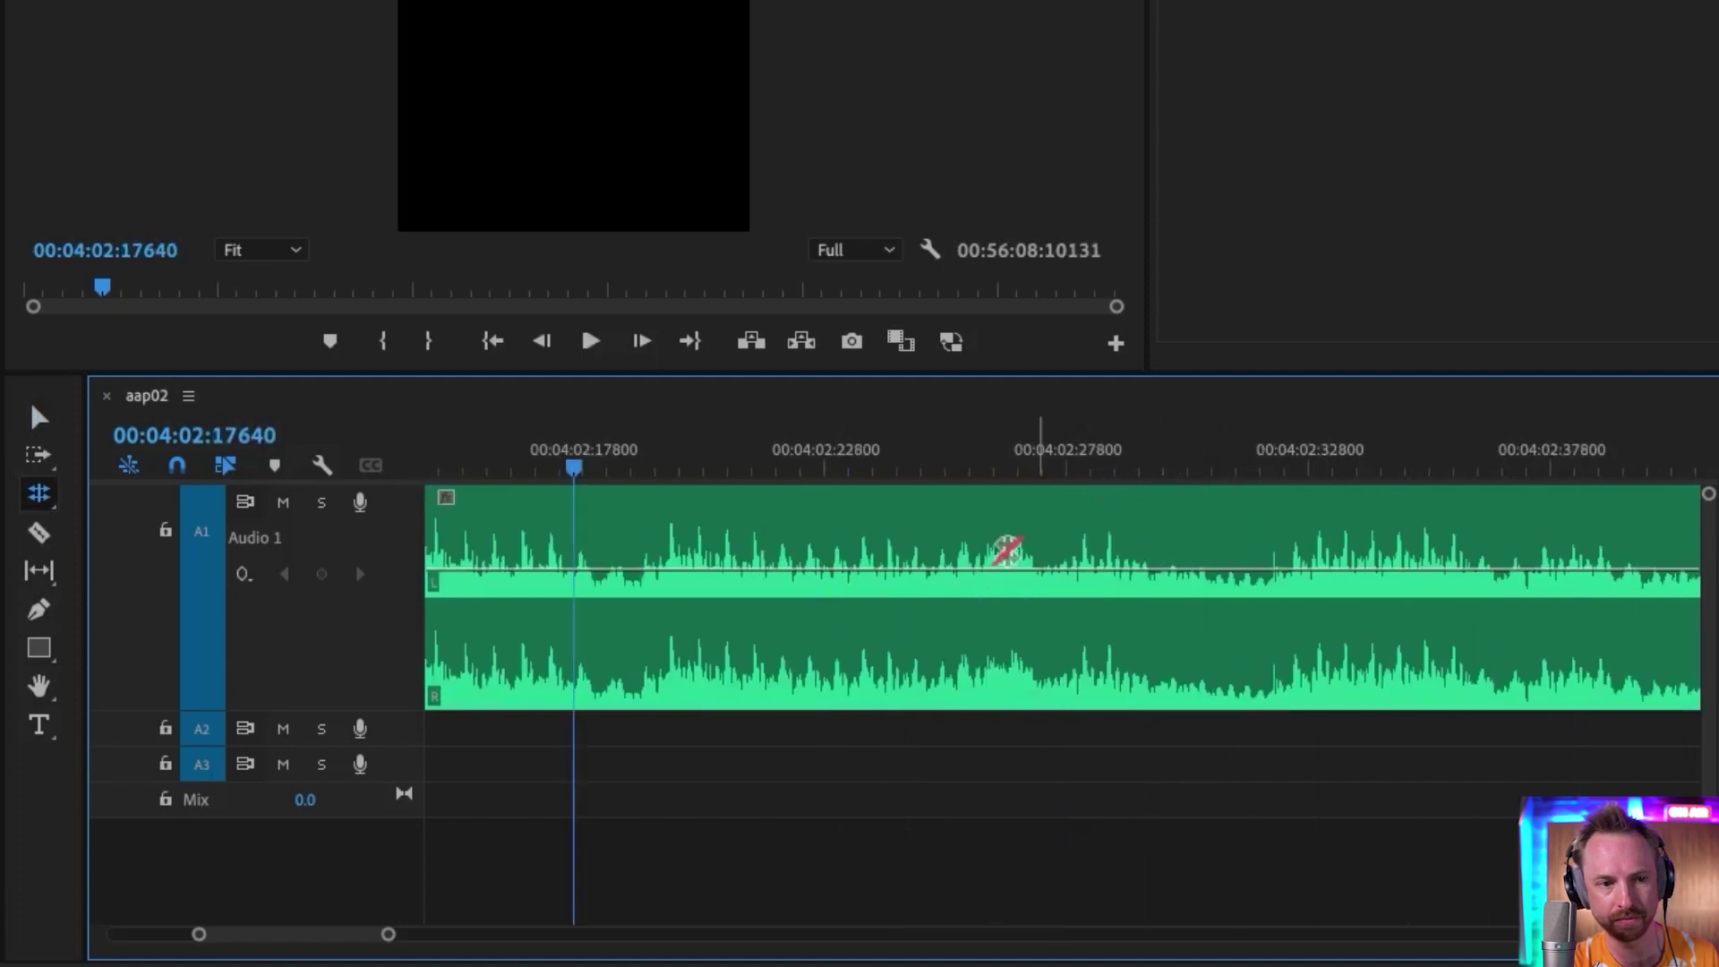
key("minus")
left_click(589, 461)
key("space")
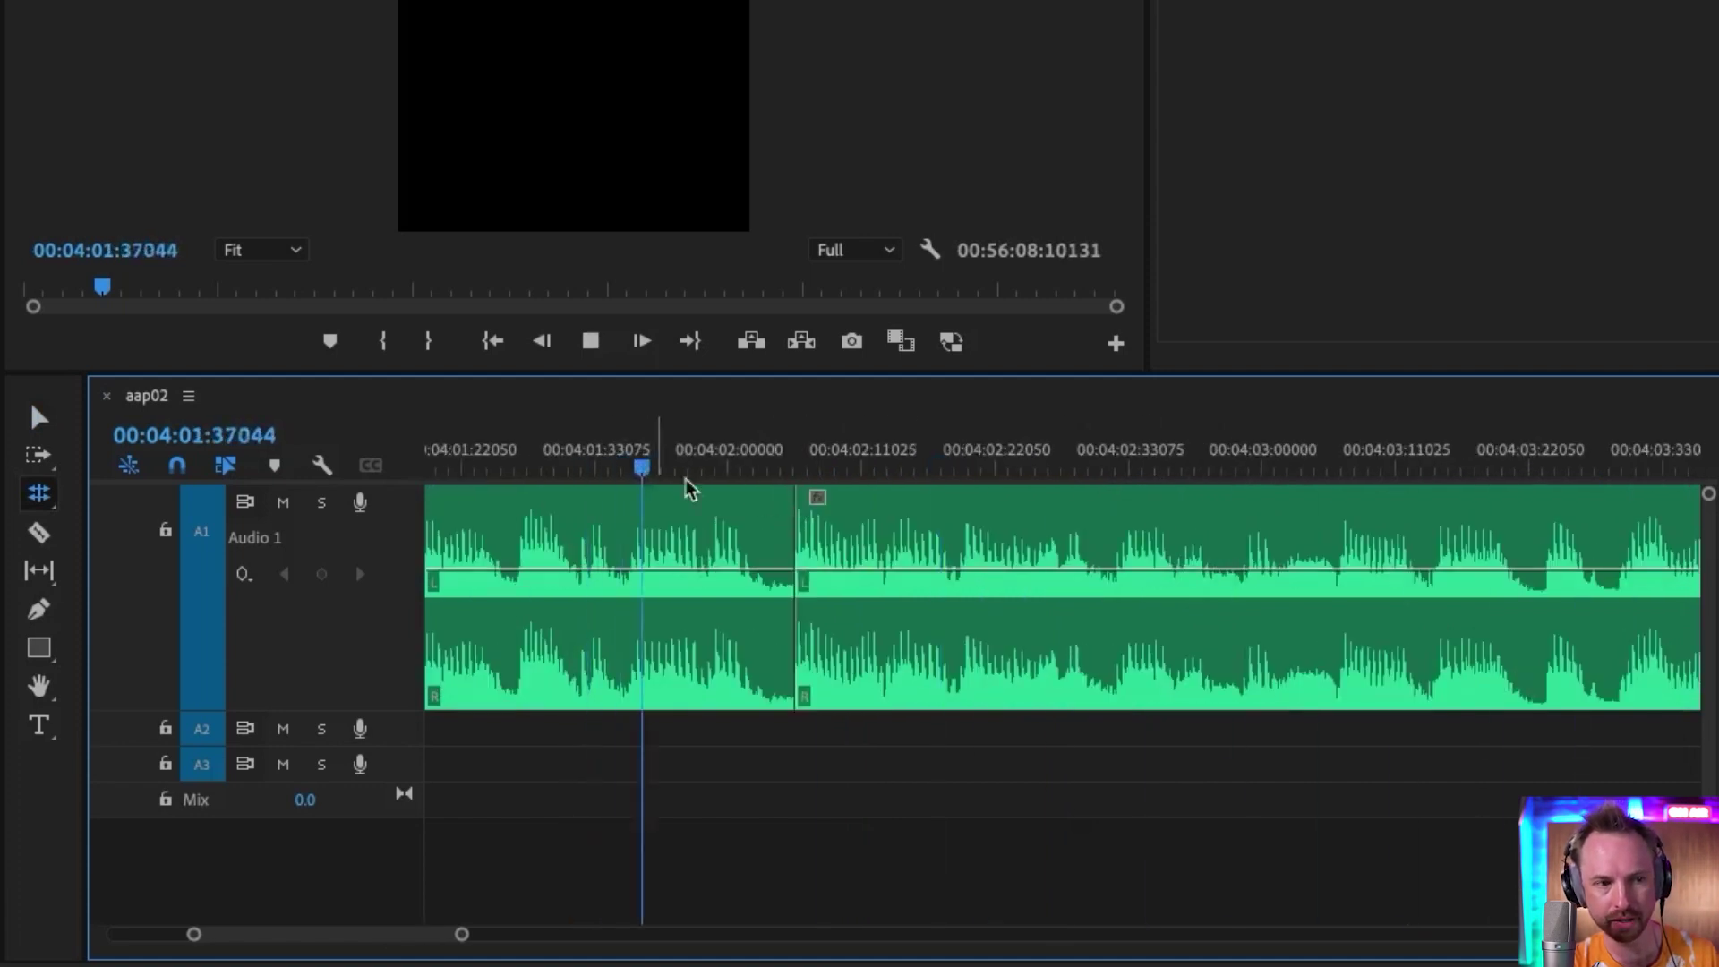
mouse_move(795, 533)
left_mouse_down()
mouse_move(819, 533)
mouse_move(810, 510)
left_mouse_up()
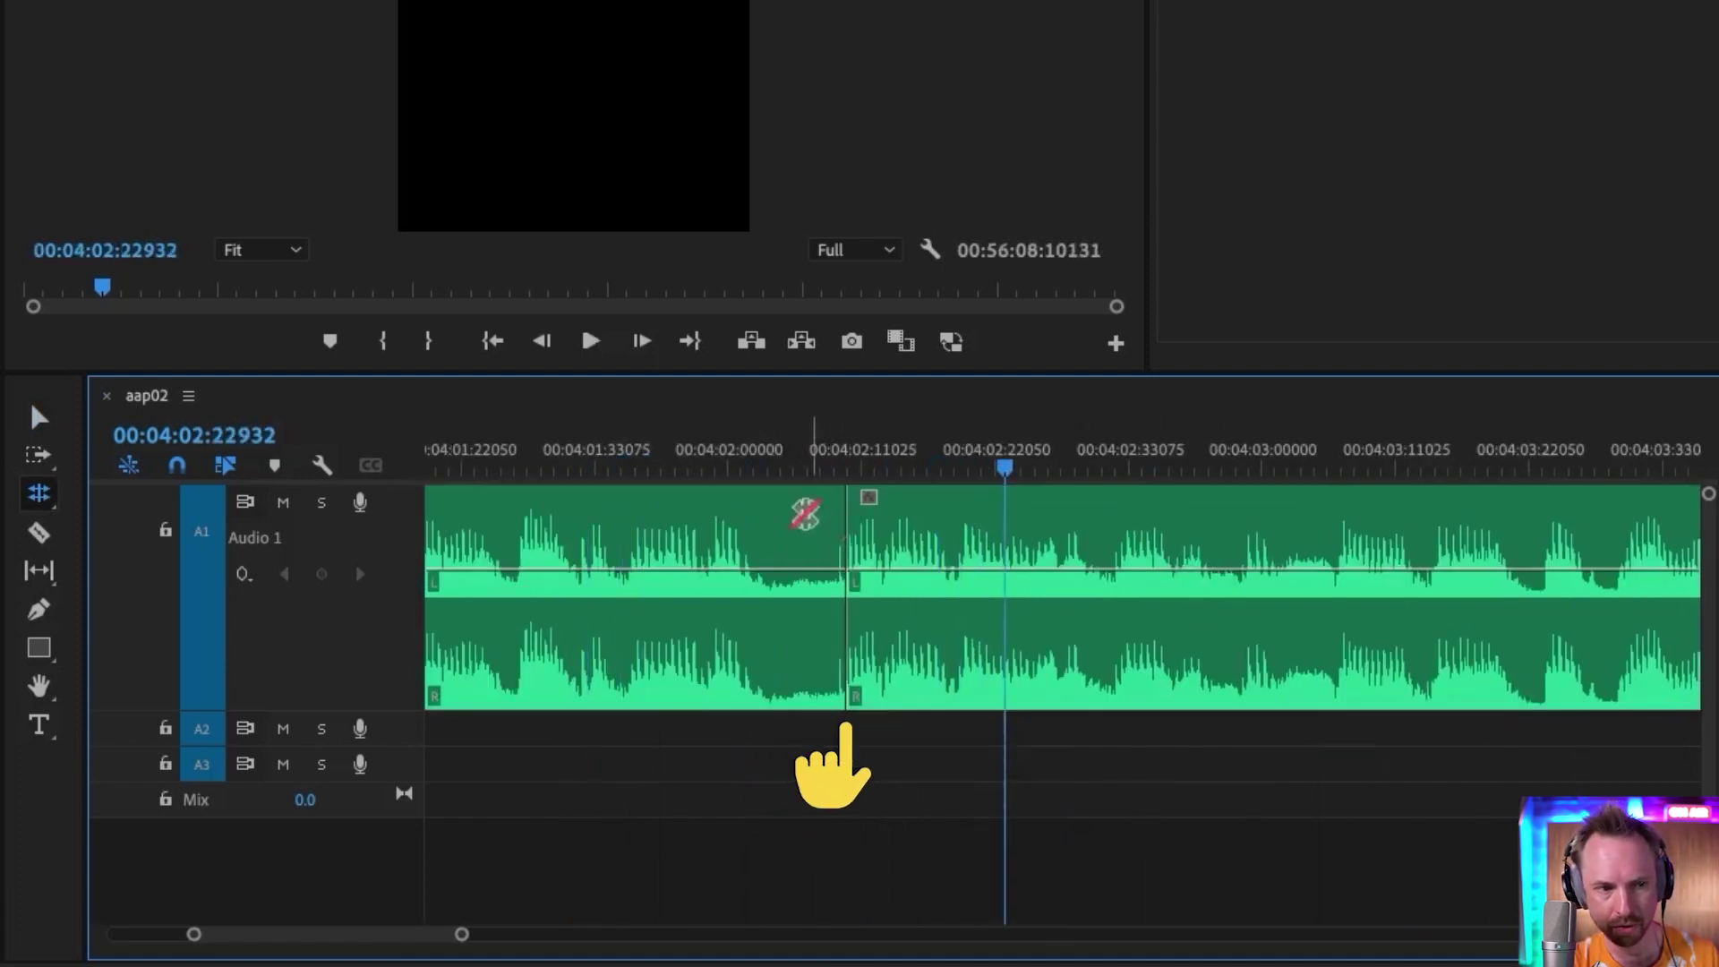
key("space")
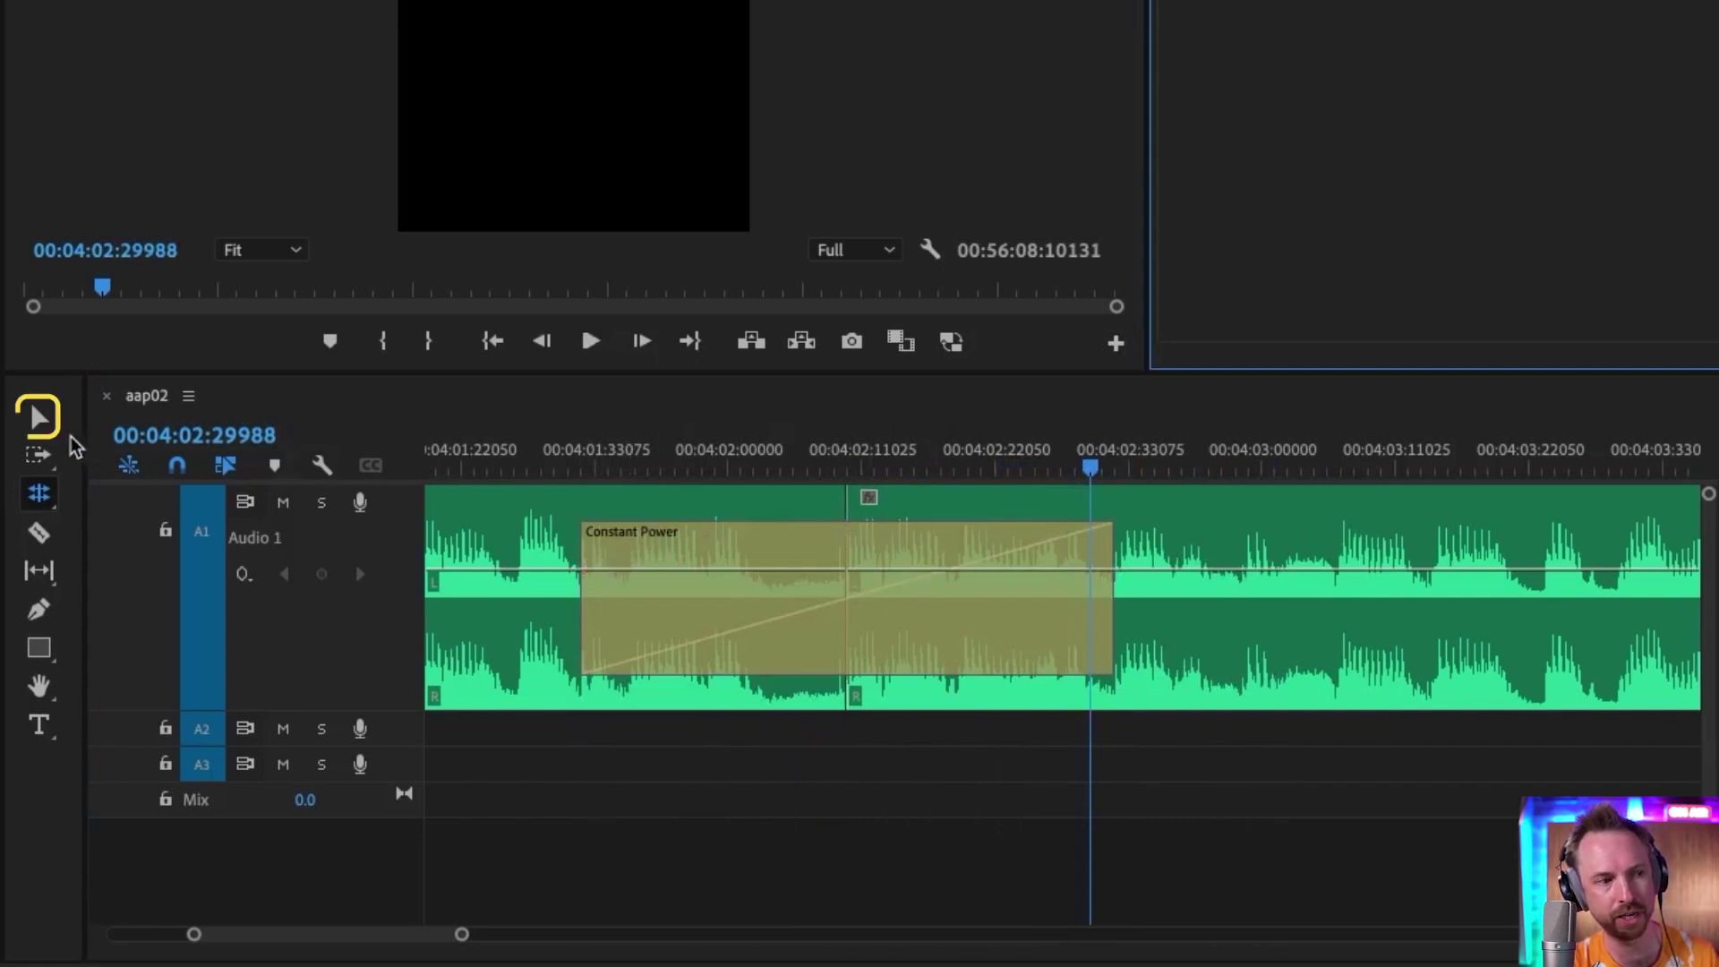
- Shorten the Constant Power crossfade at the cut to a narrow one and replay it
left_click(39, 419)
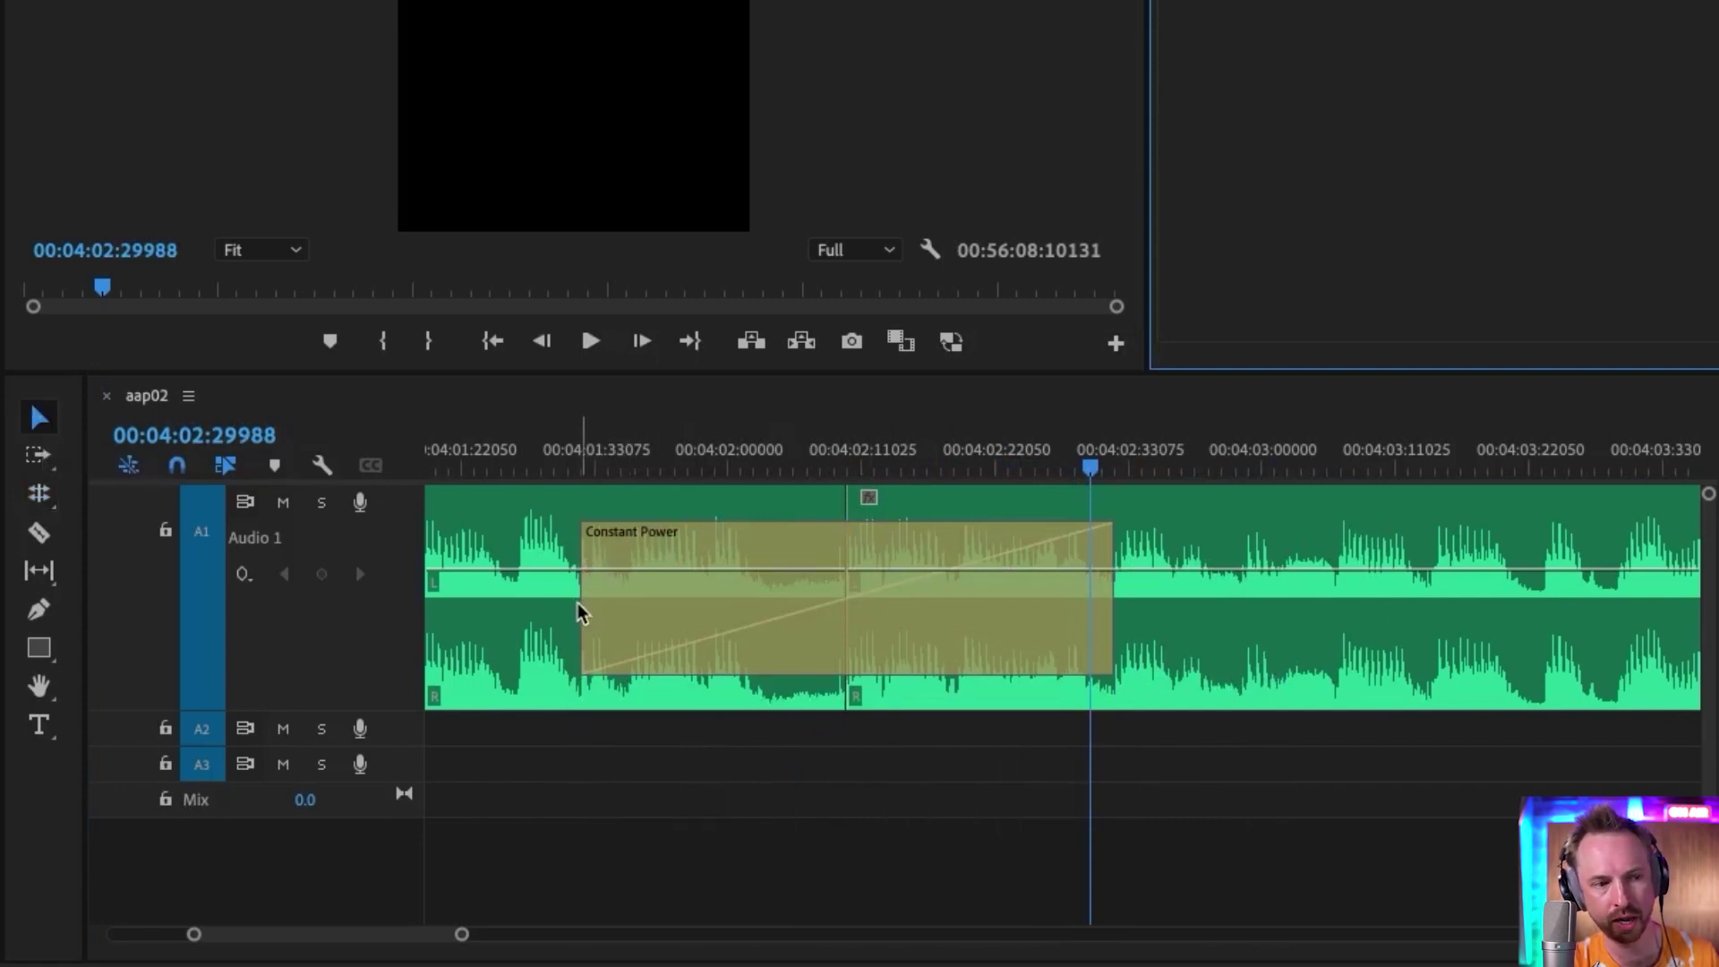
left_click_drag(591, 605, 847, 609)
left_click(707, 457)
key("space")
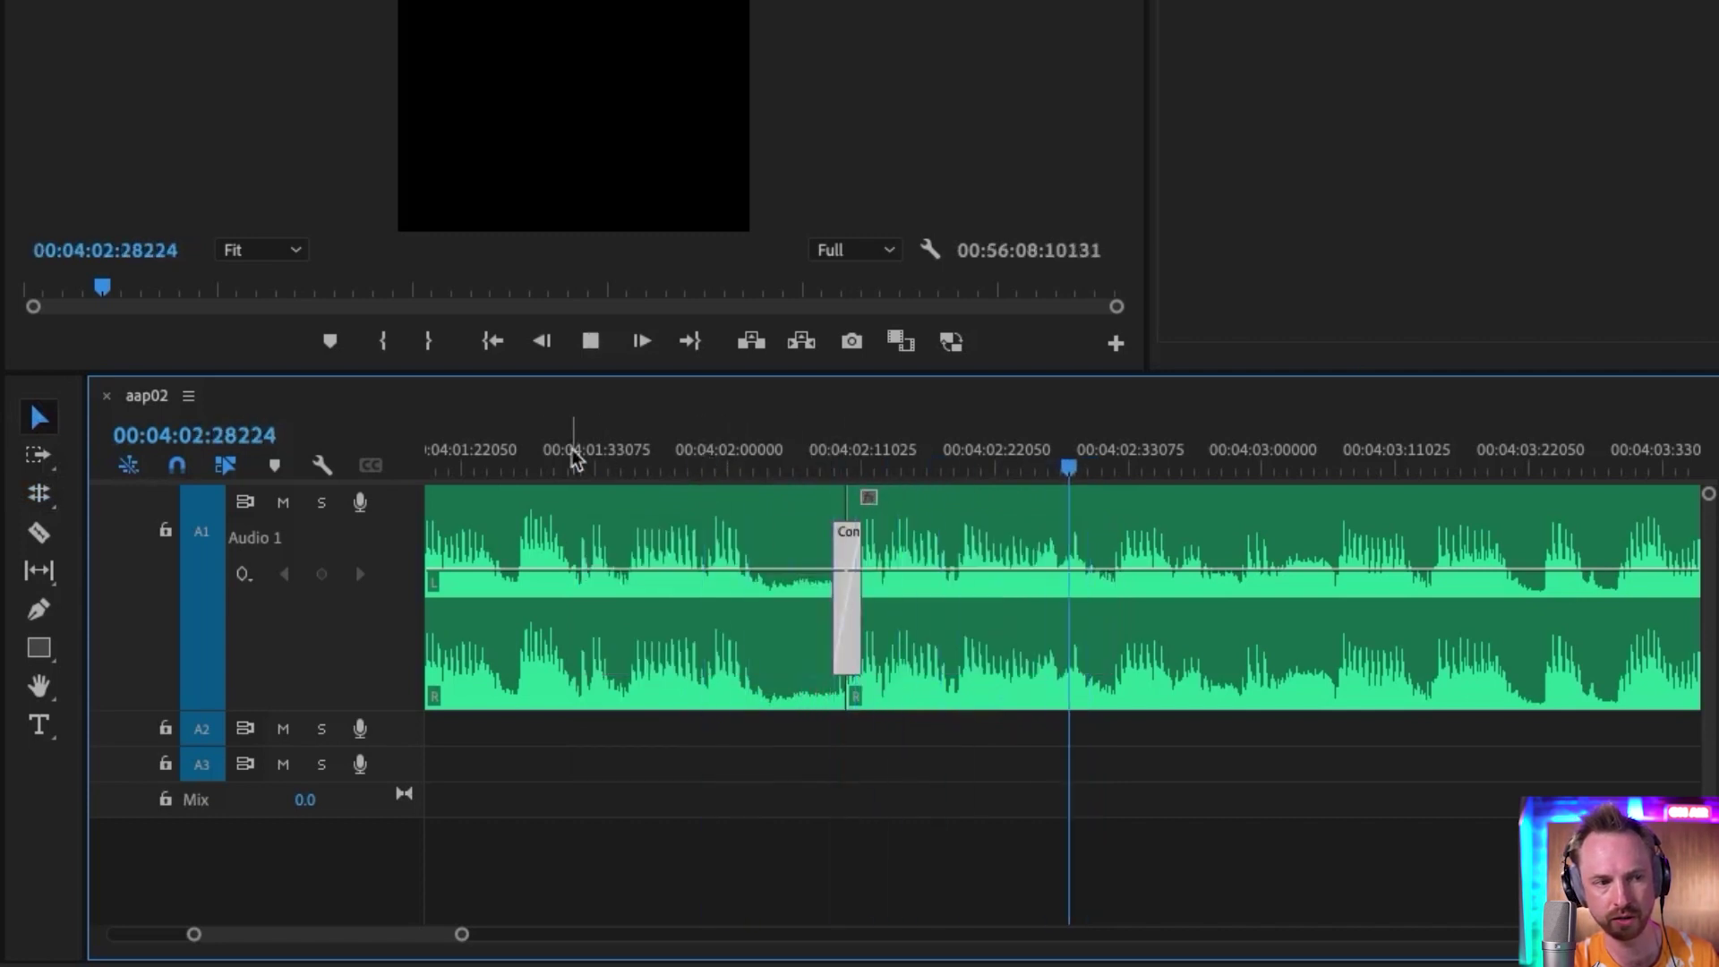
left_click(535, 456)
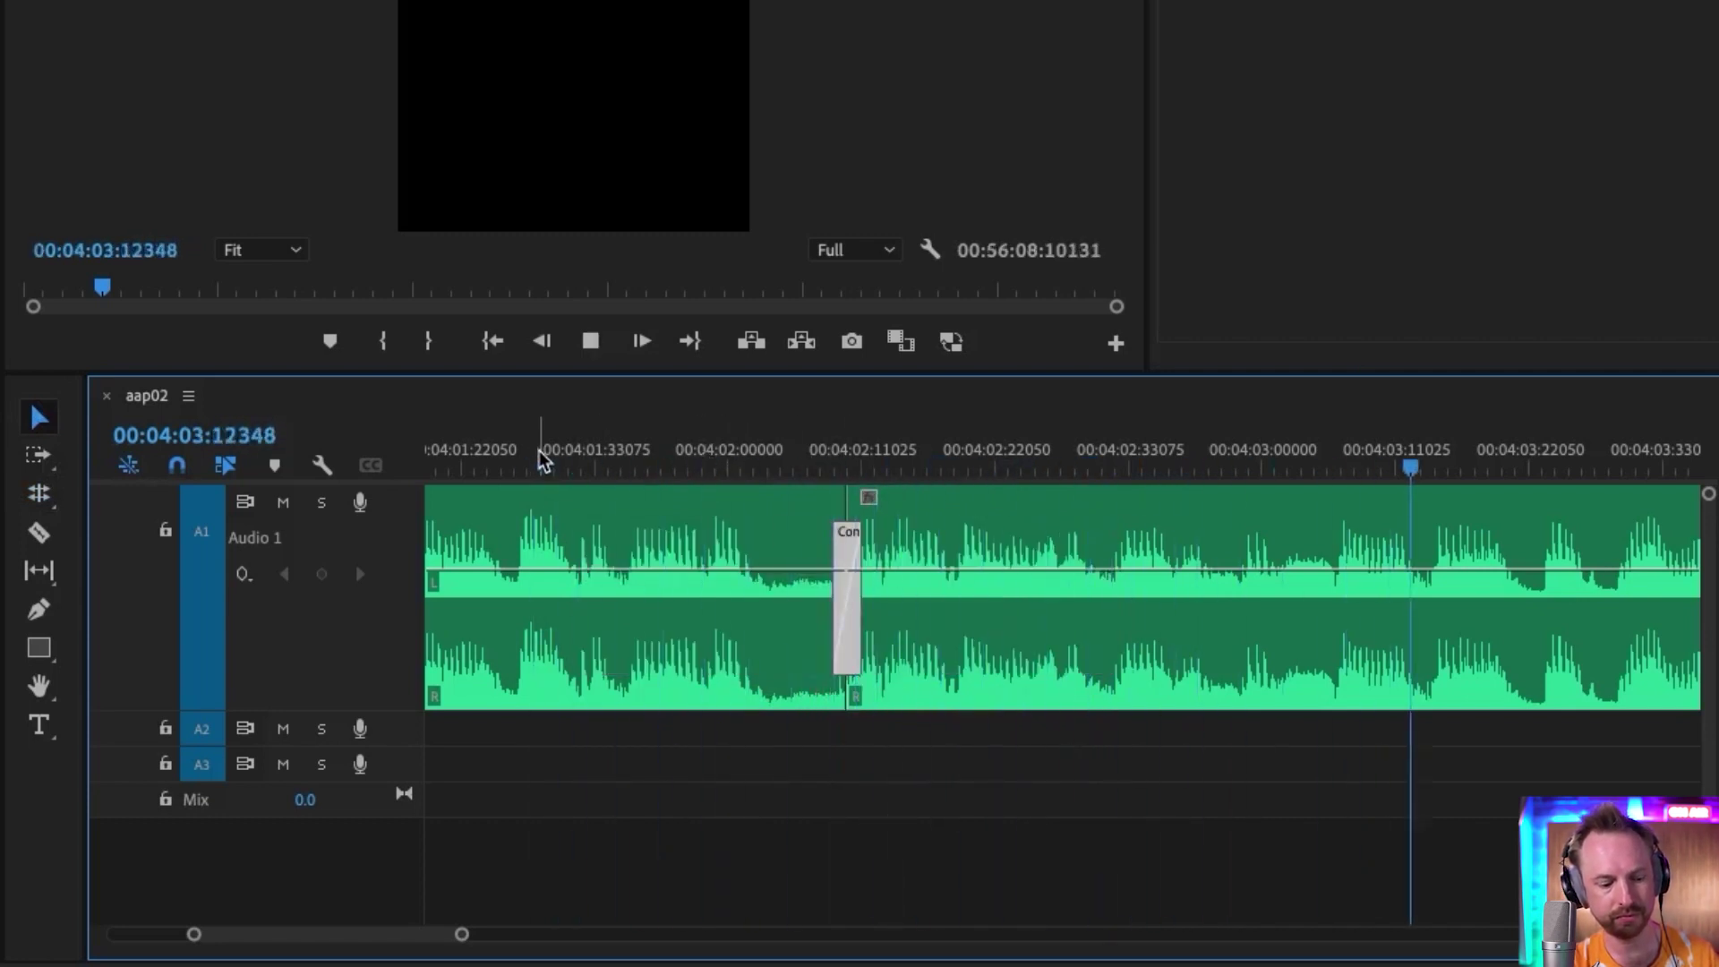
key("space")
key("minus")
key("minus")
key("minus")
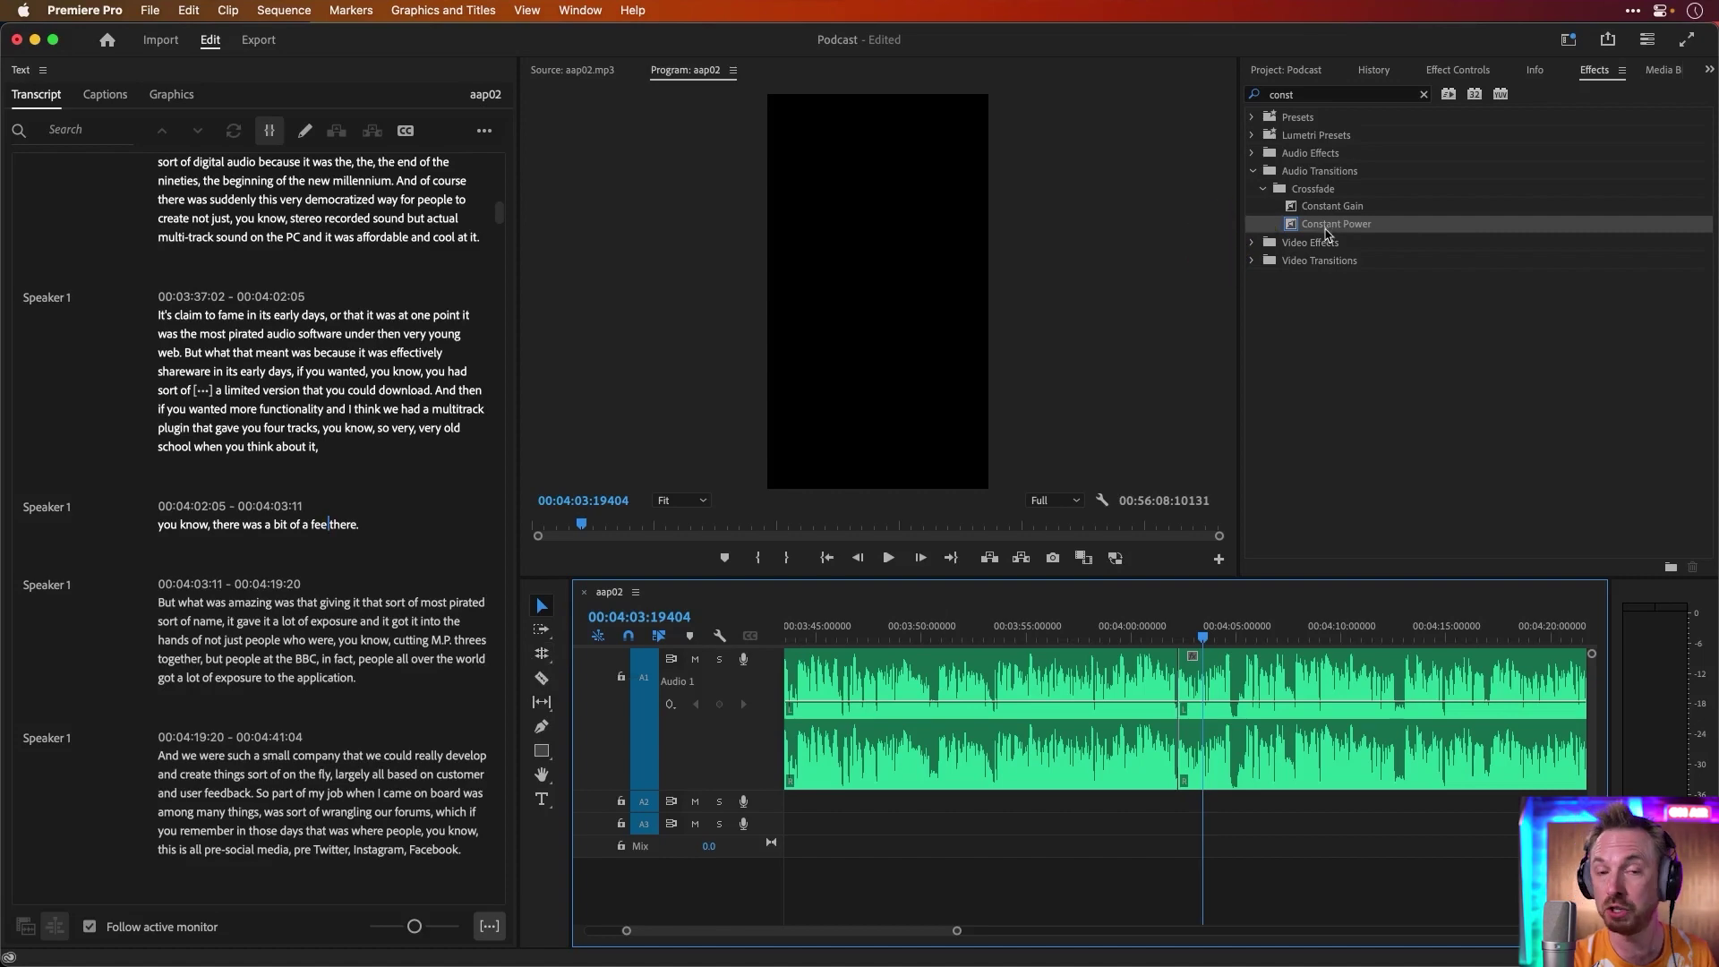
- Export the transcript to a text file saved in Downloads from the Transcript options menu
scroll(372, 462, "down", 5)
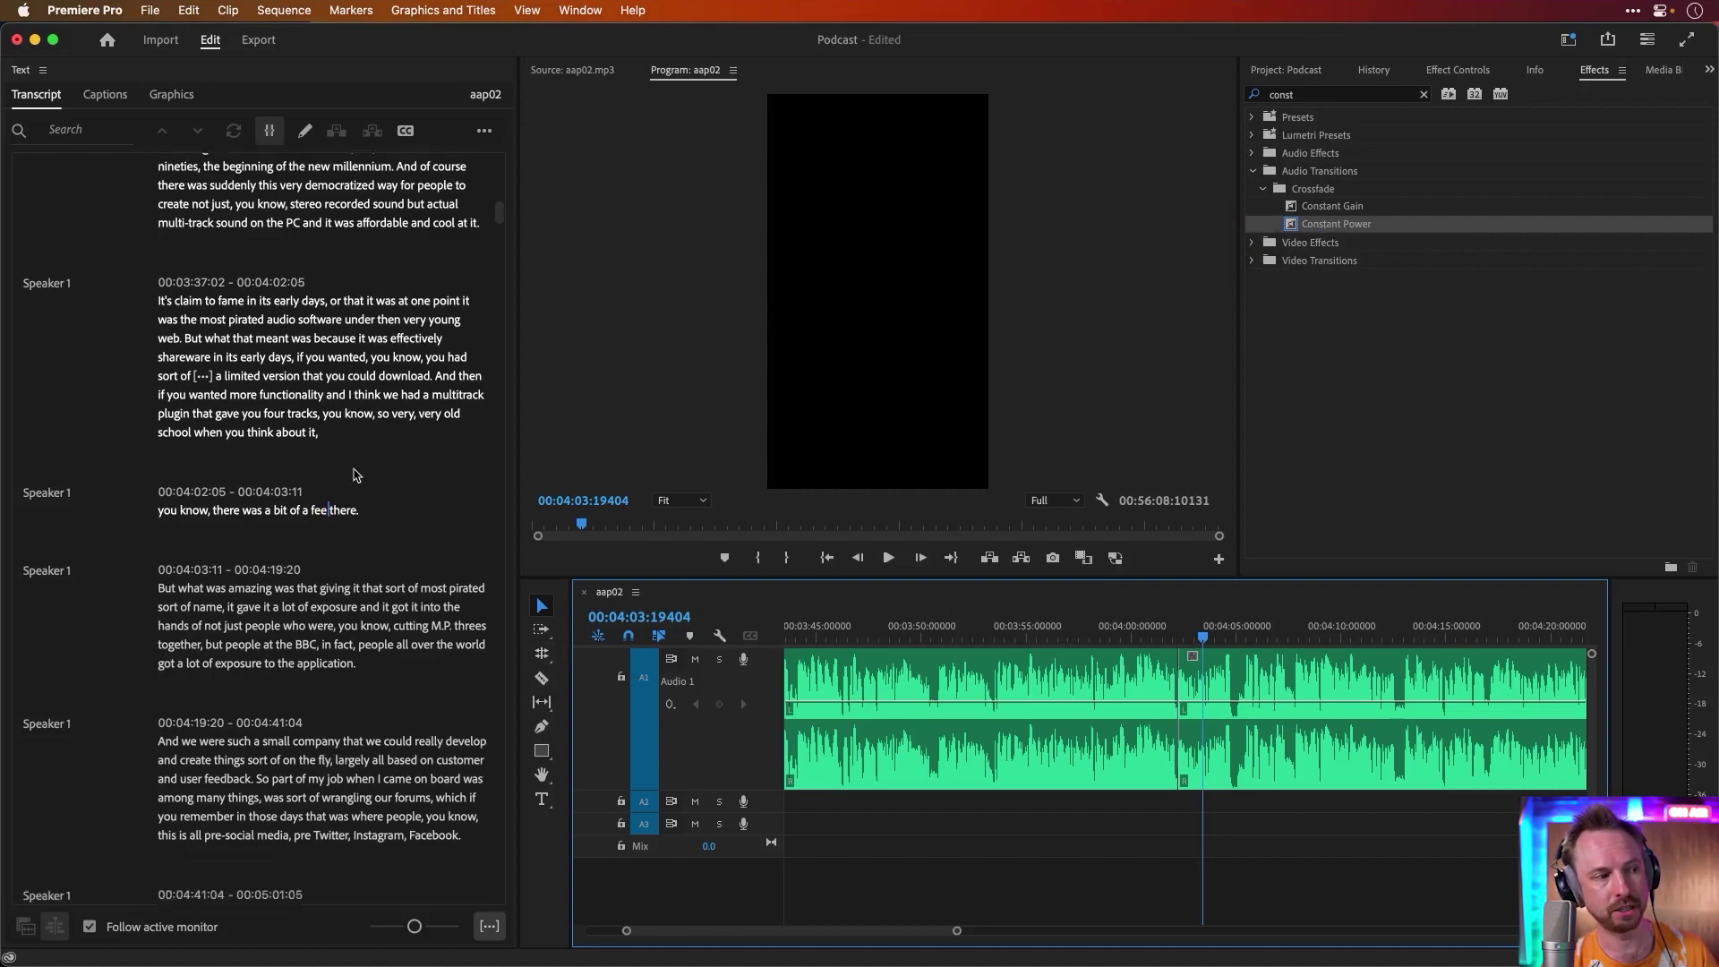
scroll(356, 474, "down", 4)
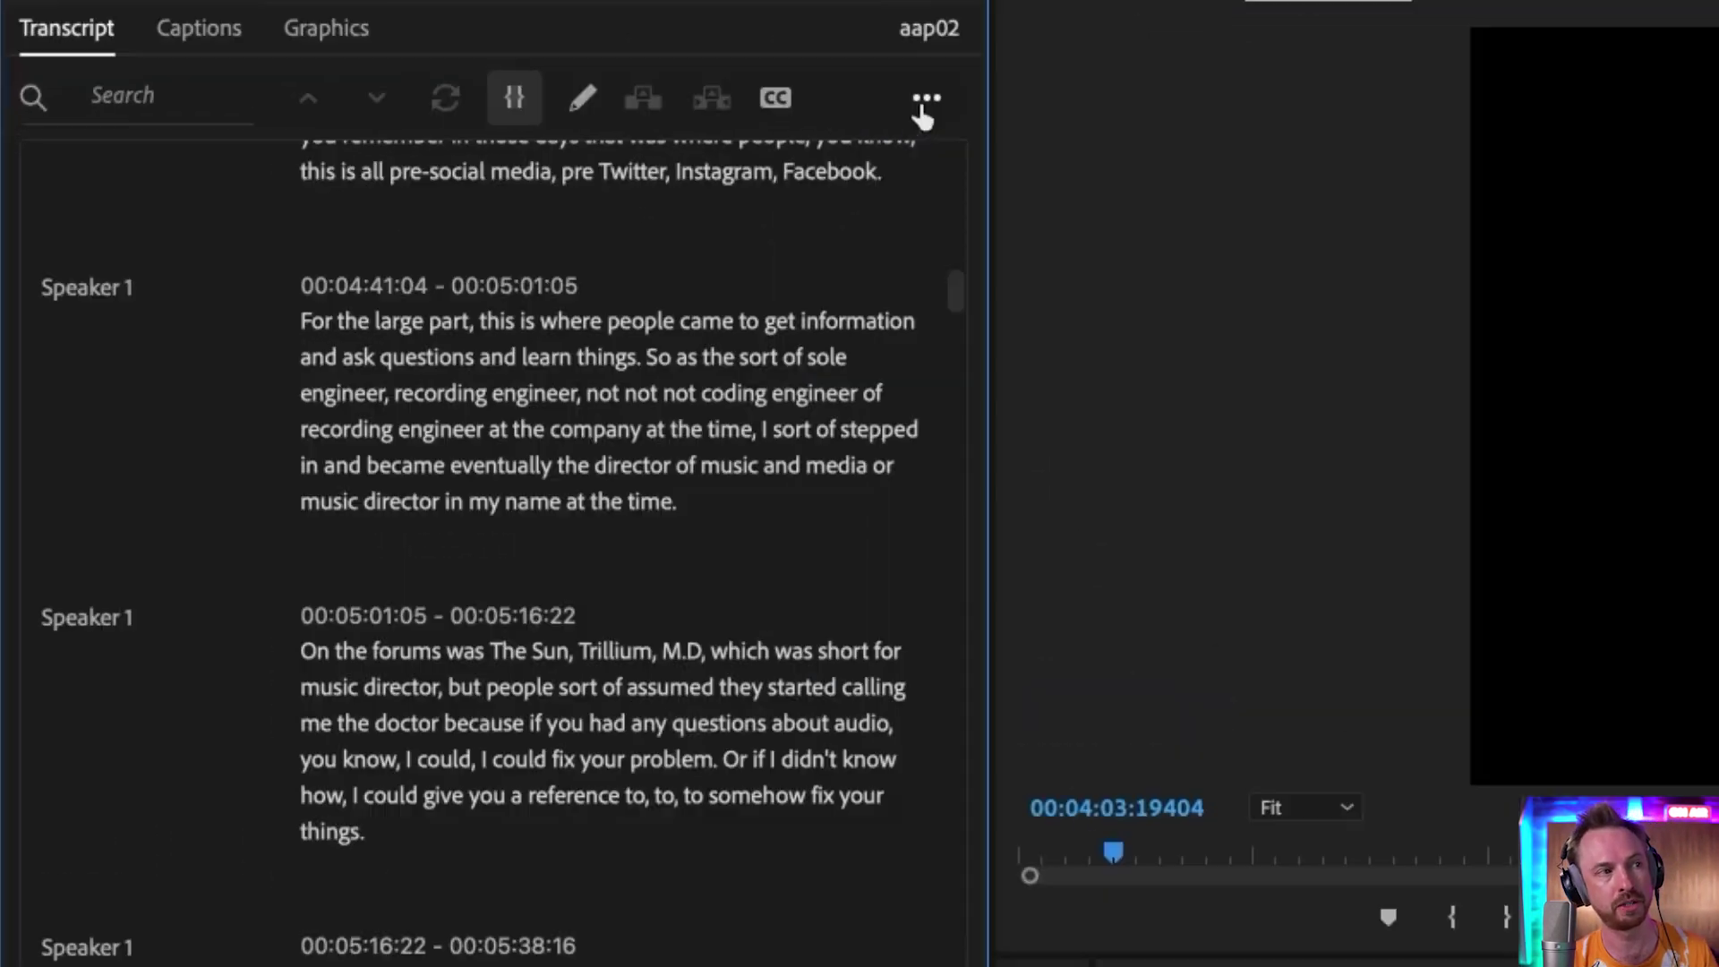
left_click(484, 131)
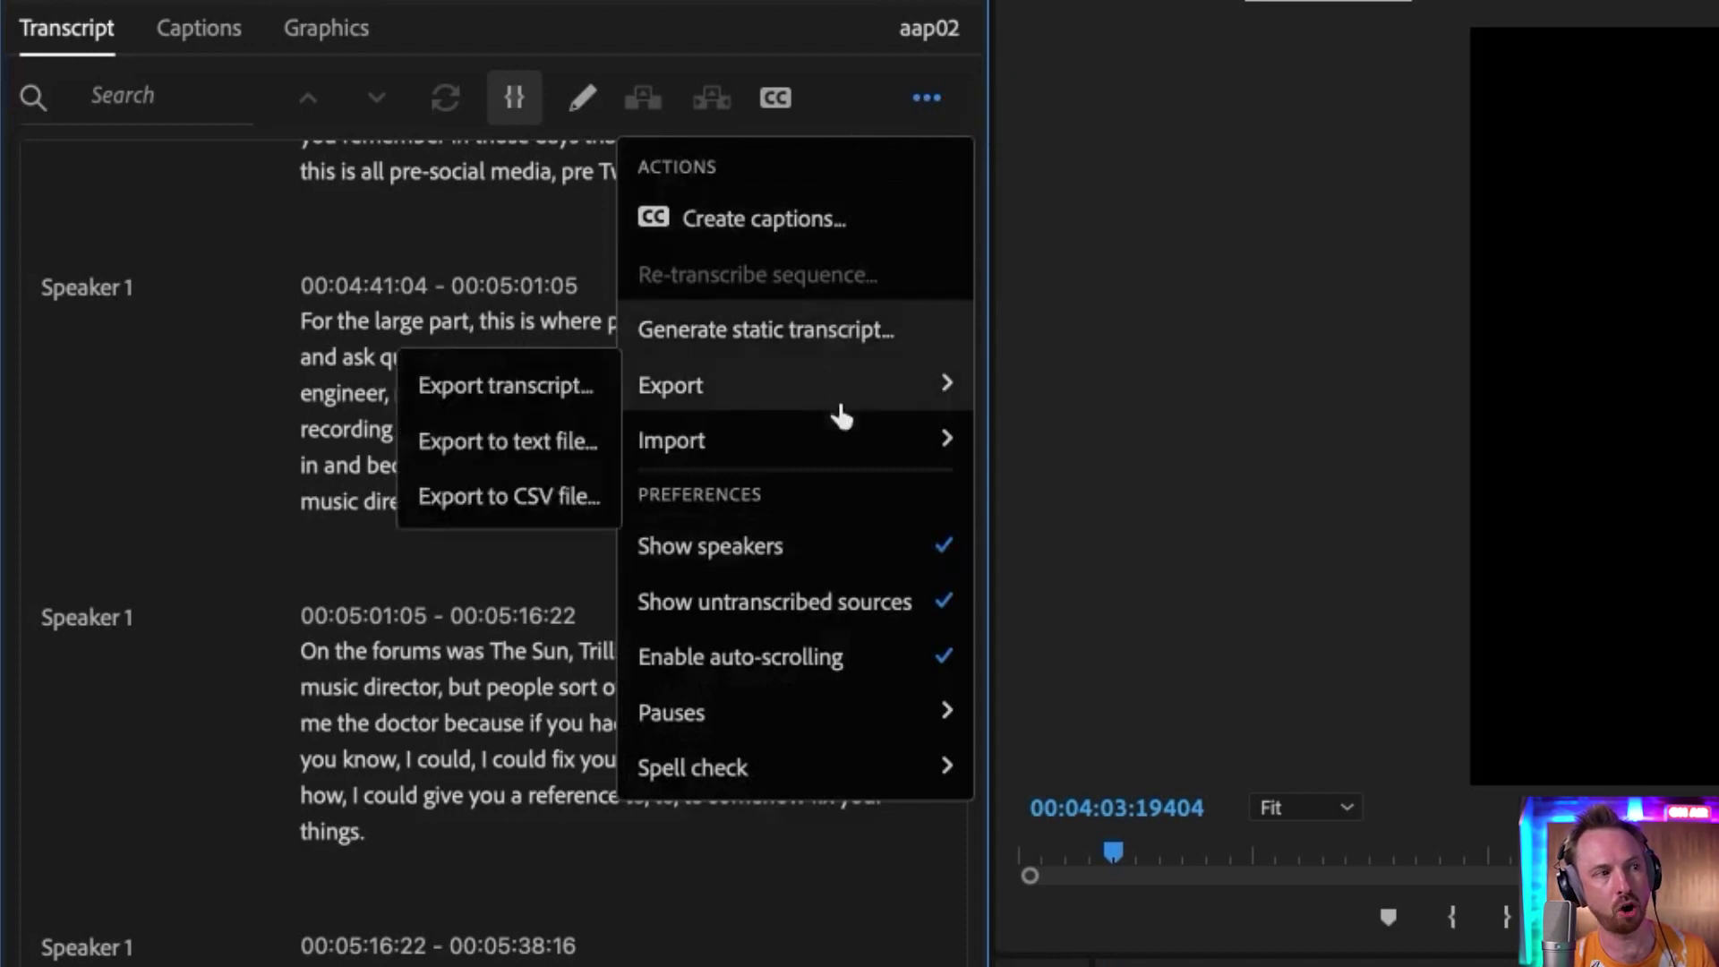
mouse_move(845, 381)
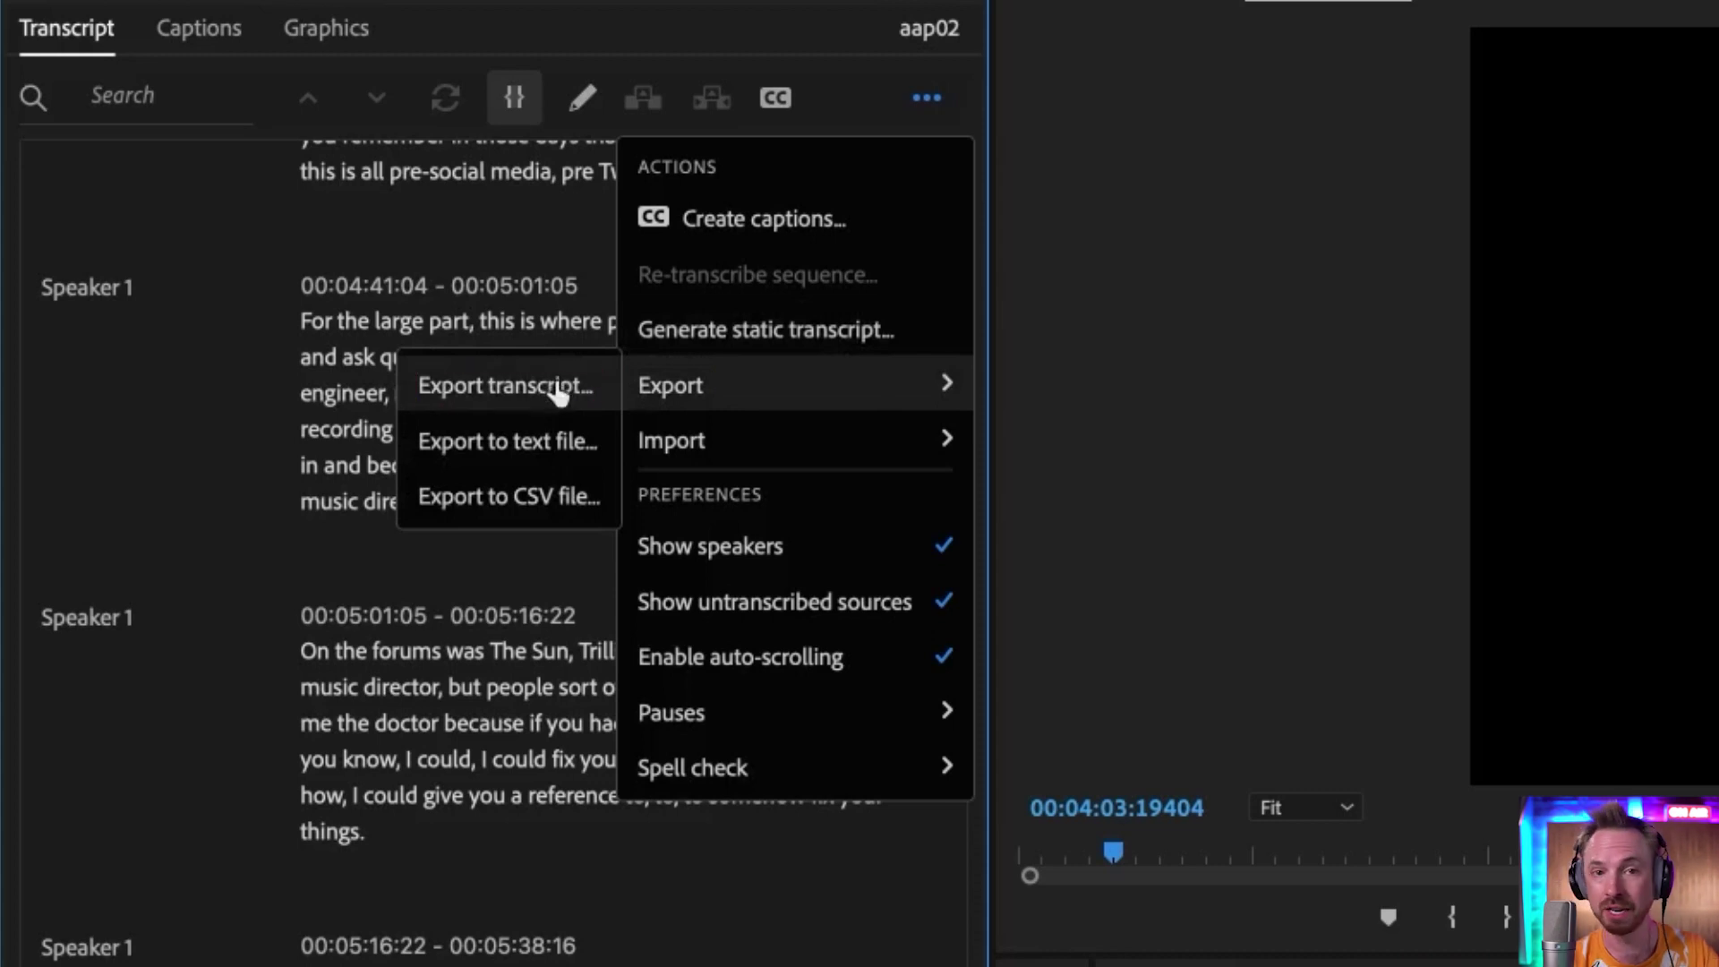
left_click(566, 455)
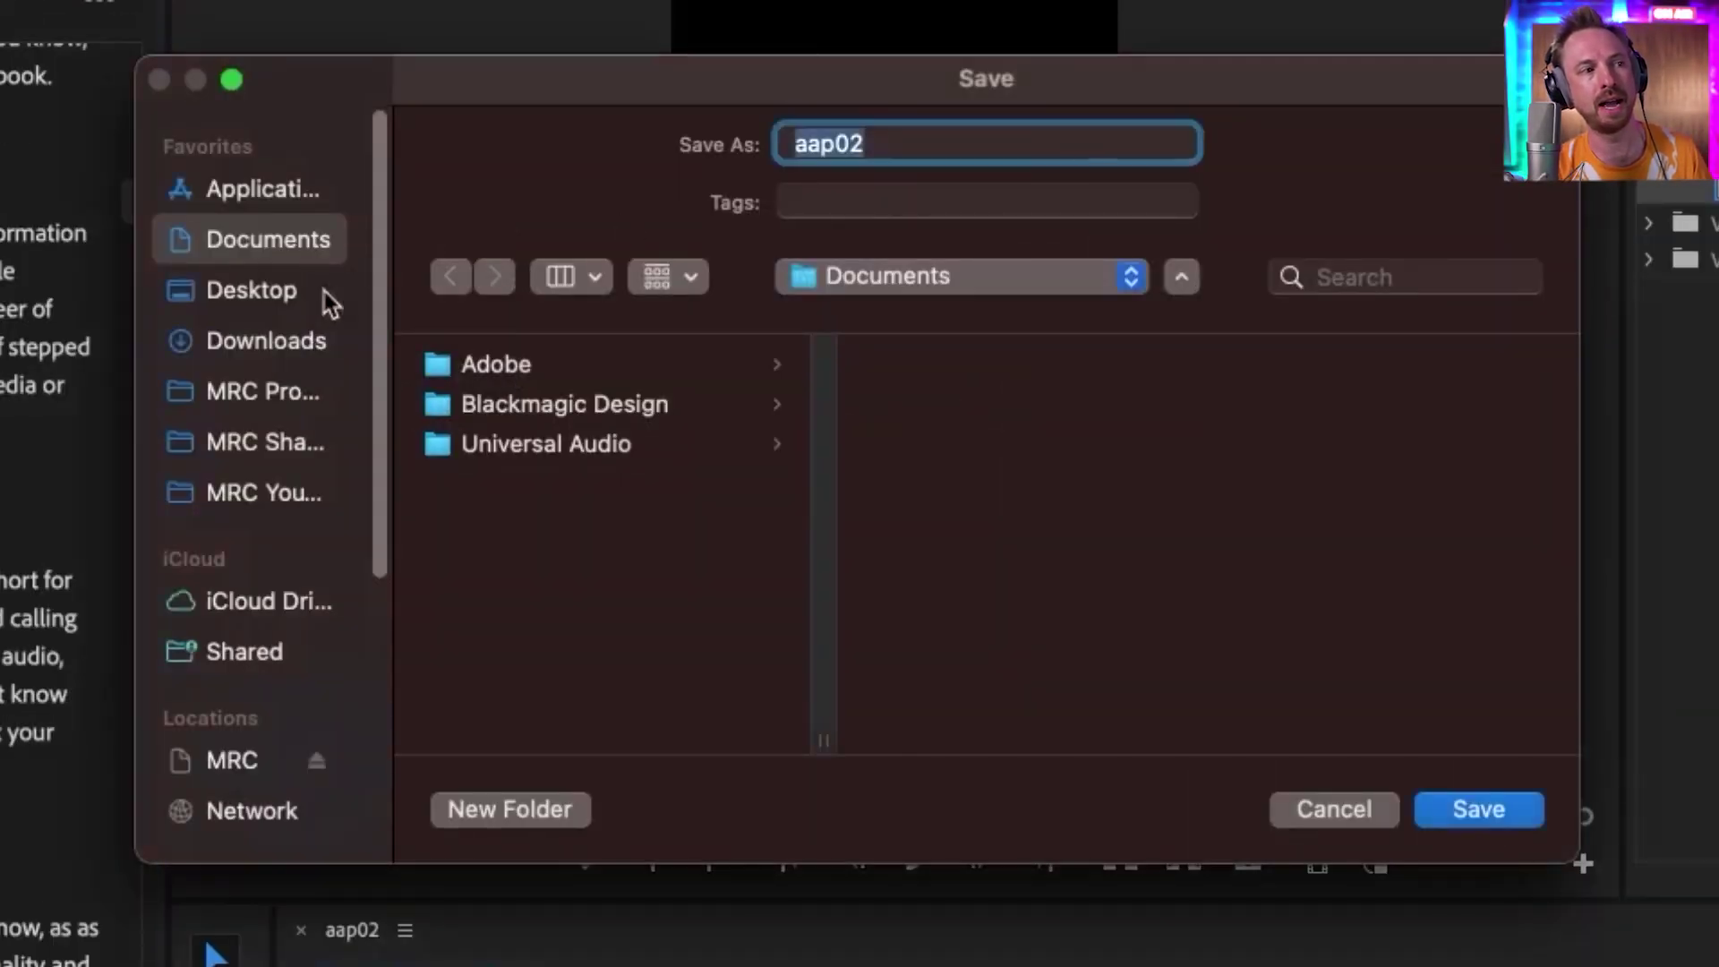
left_click(290, 352)
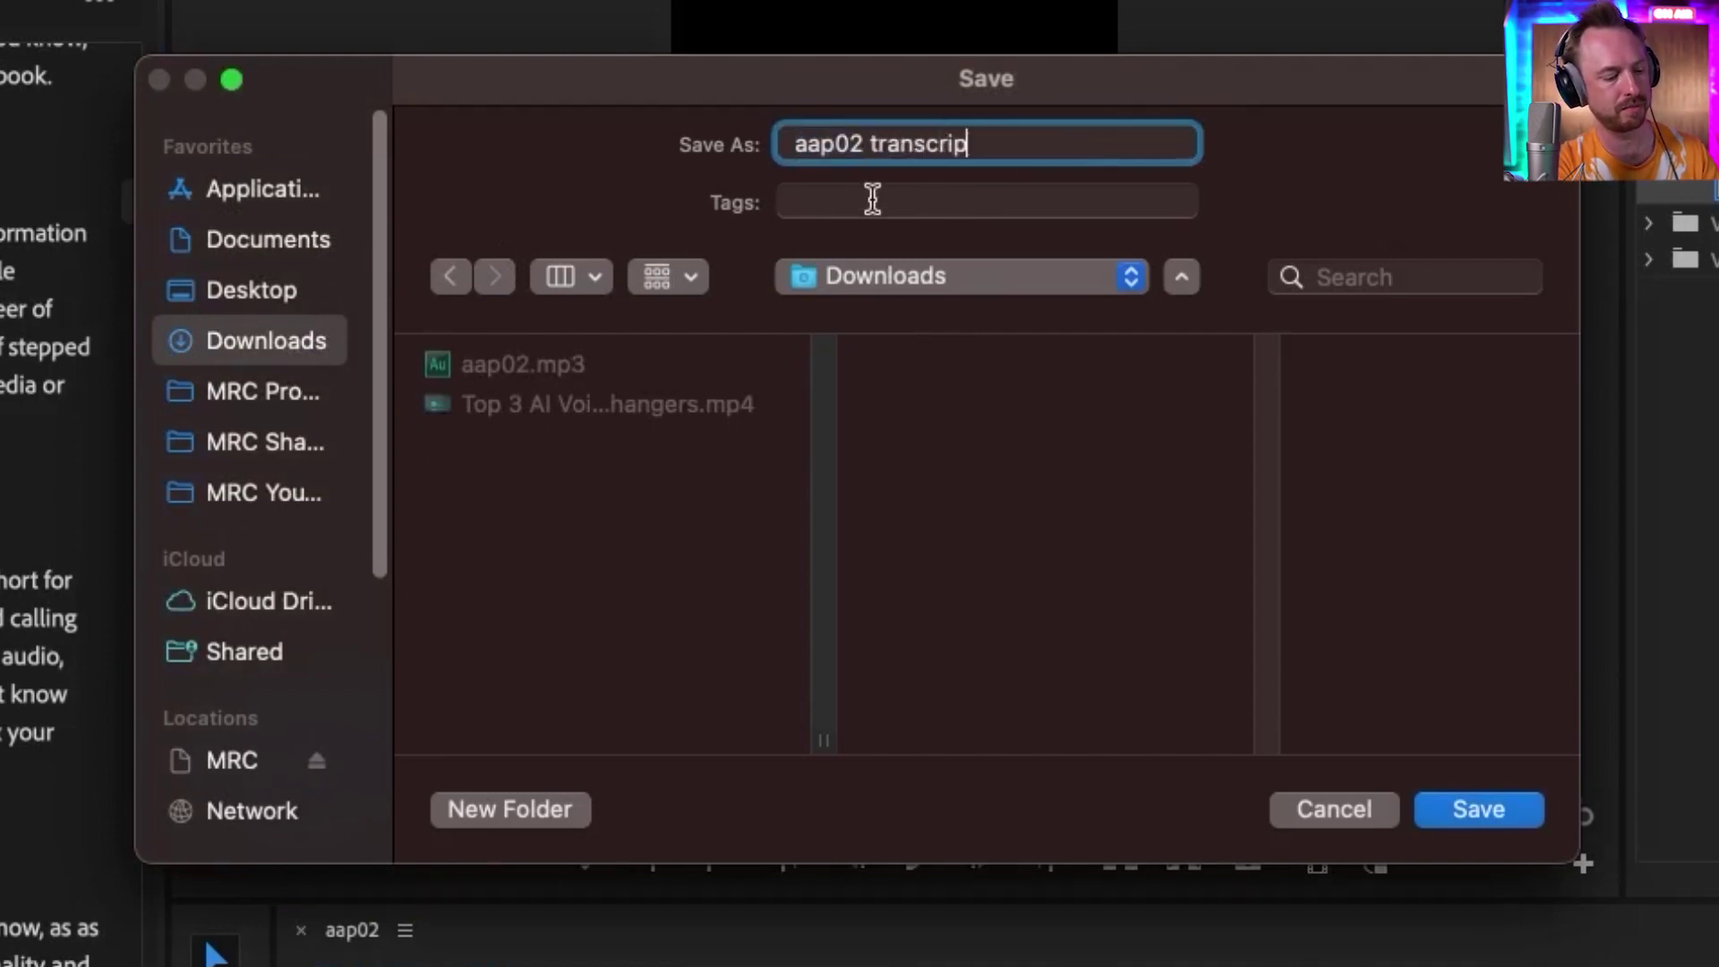
key("Return")
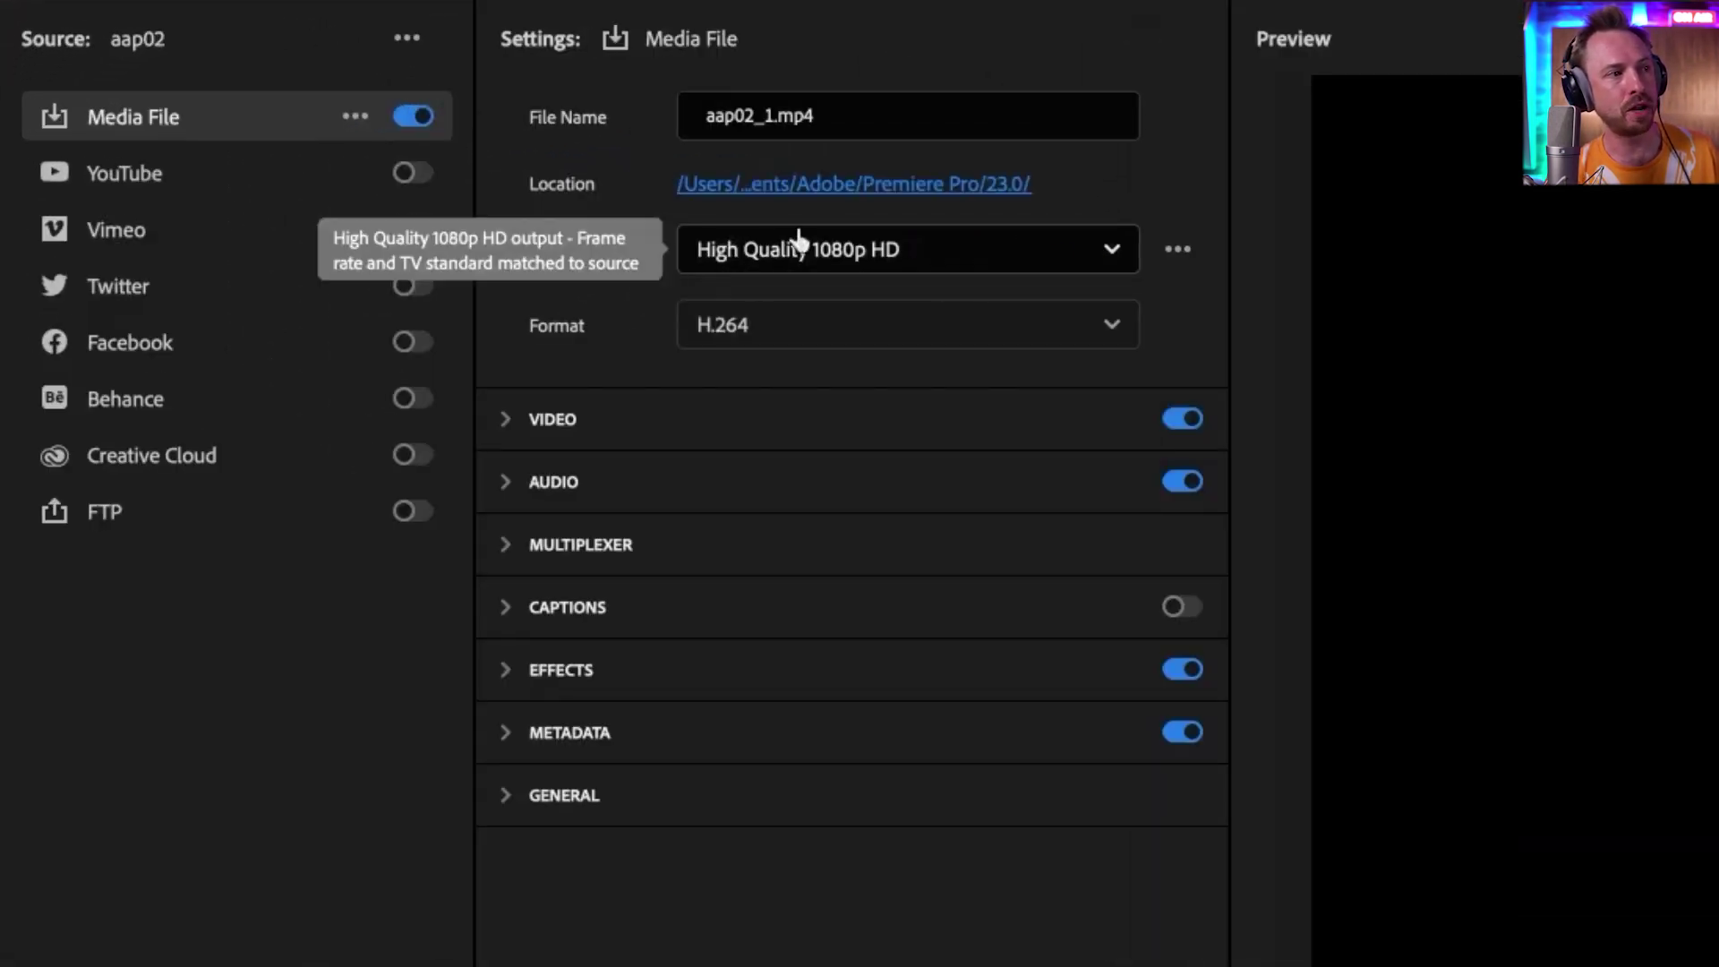
- Apply the WAV 48 kHz 16-bit audio preset from the full preset list
left_click(818, 254)
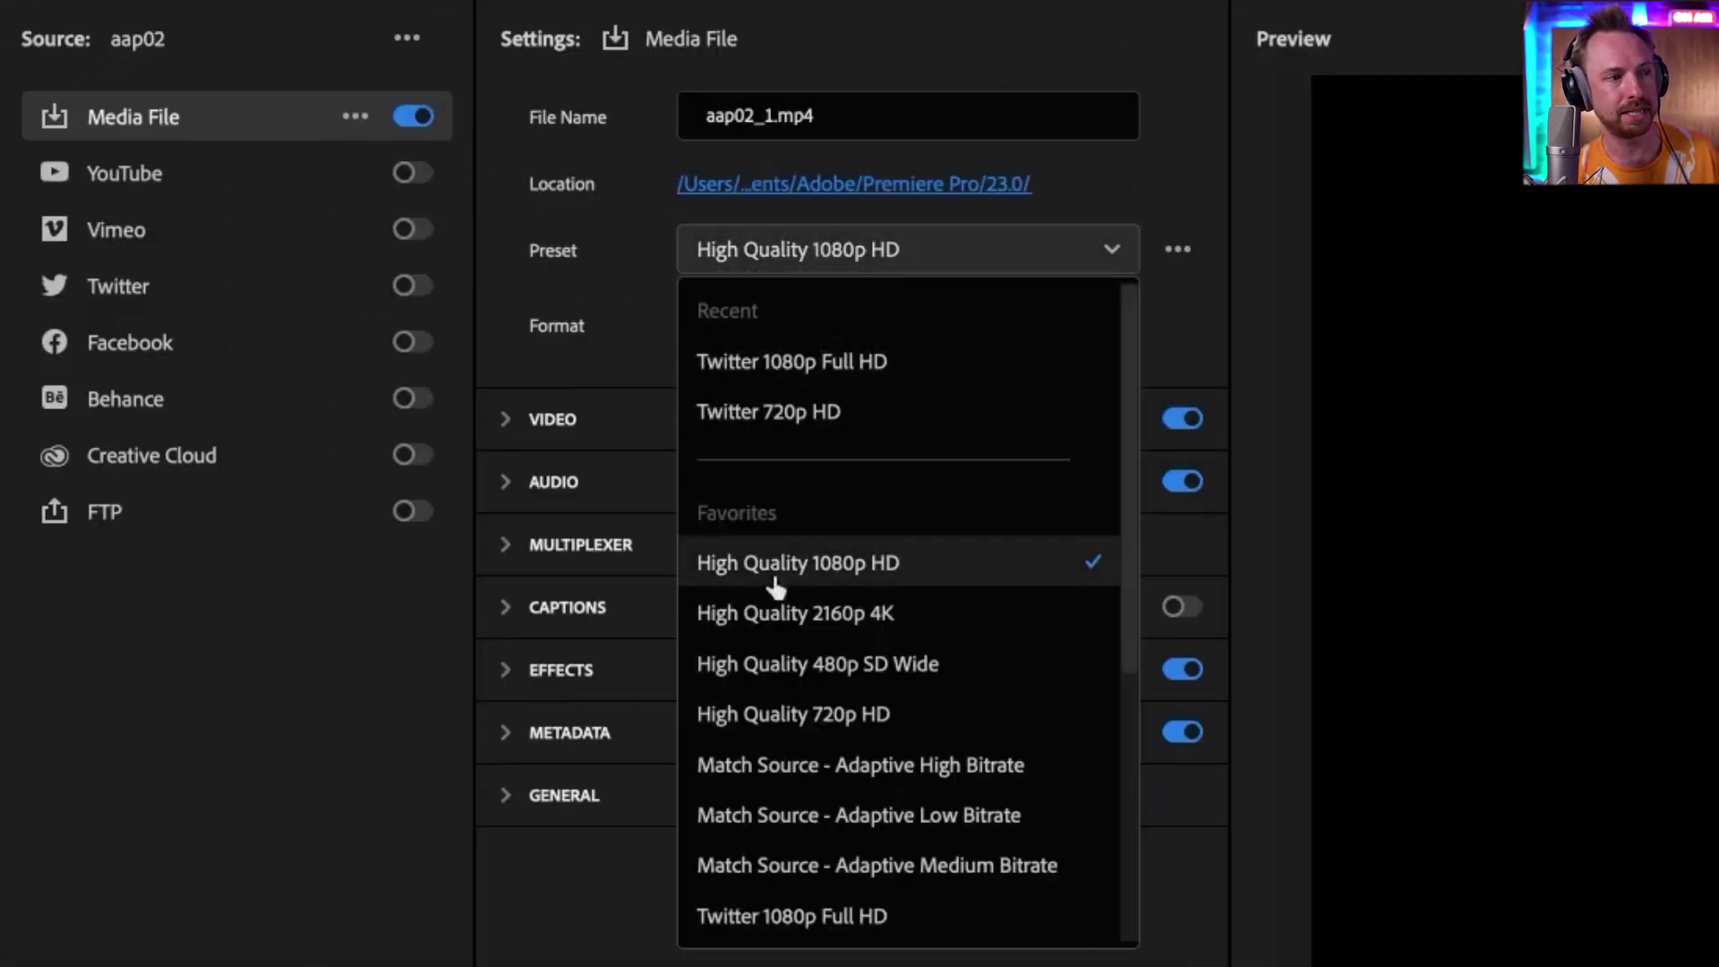
scroll(817, 506, "down", 5)
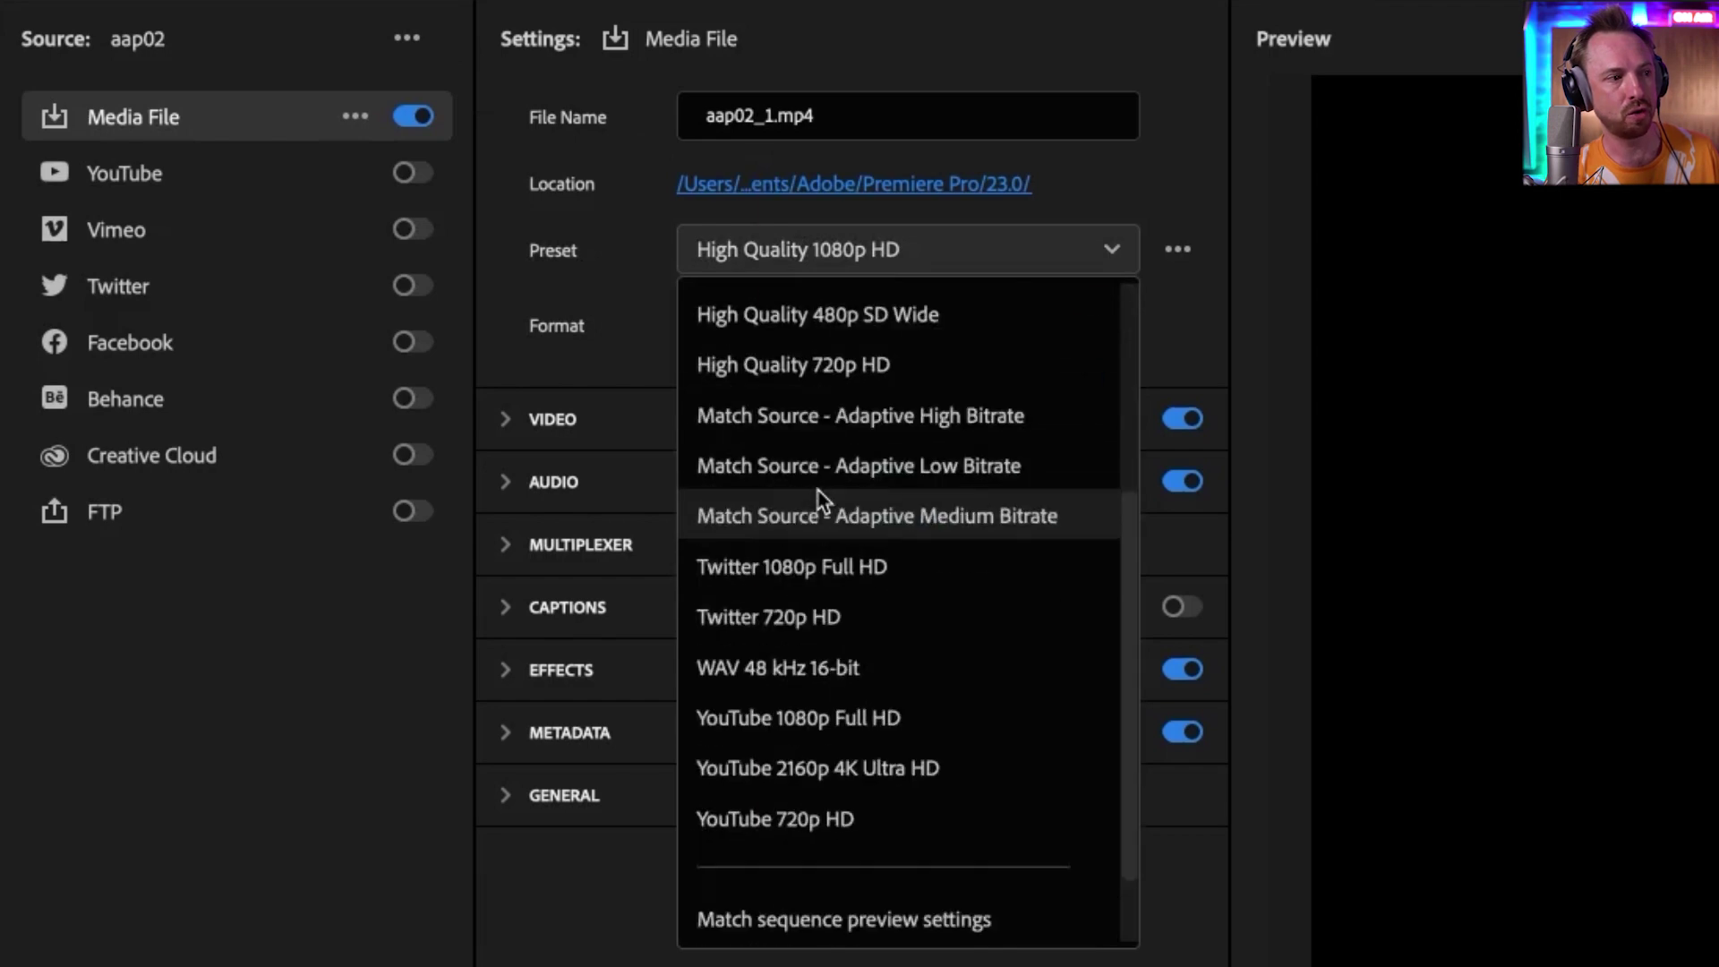
scroll(815, 886, "down", 2)
left_click(787, 922)
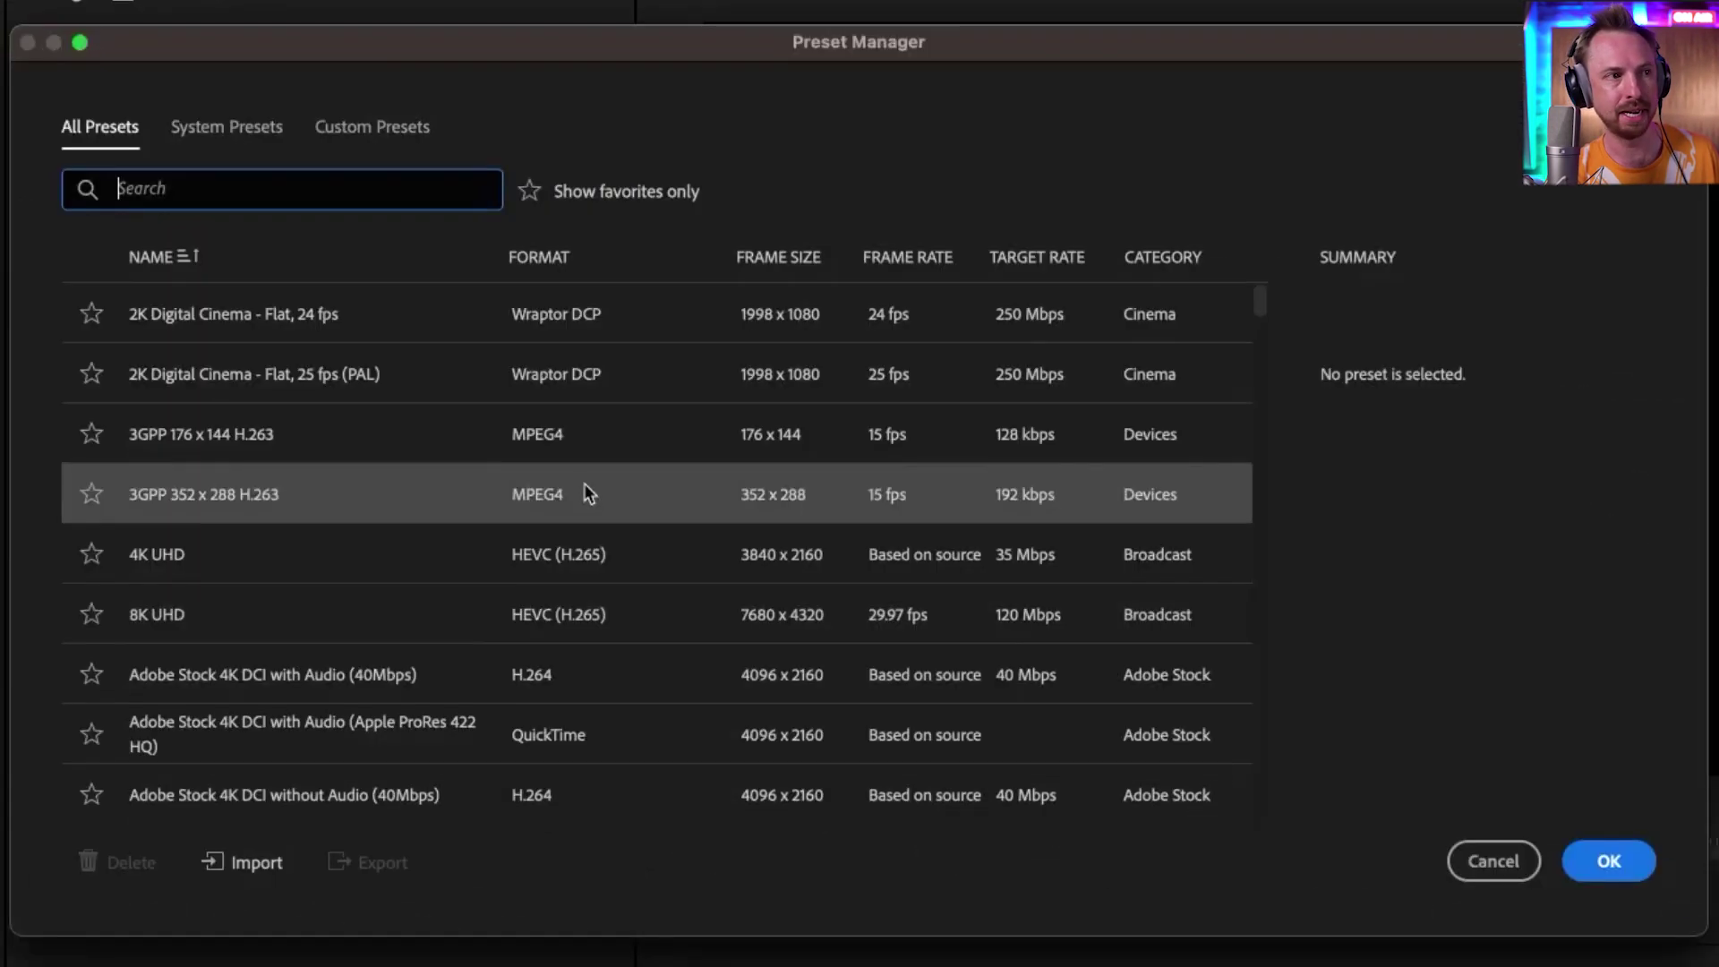
type("audio")
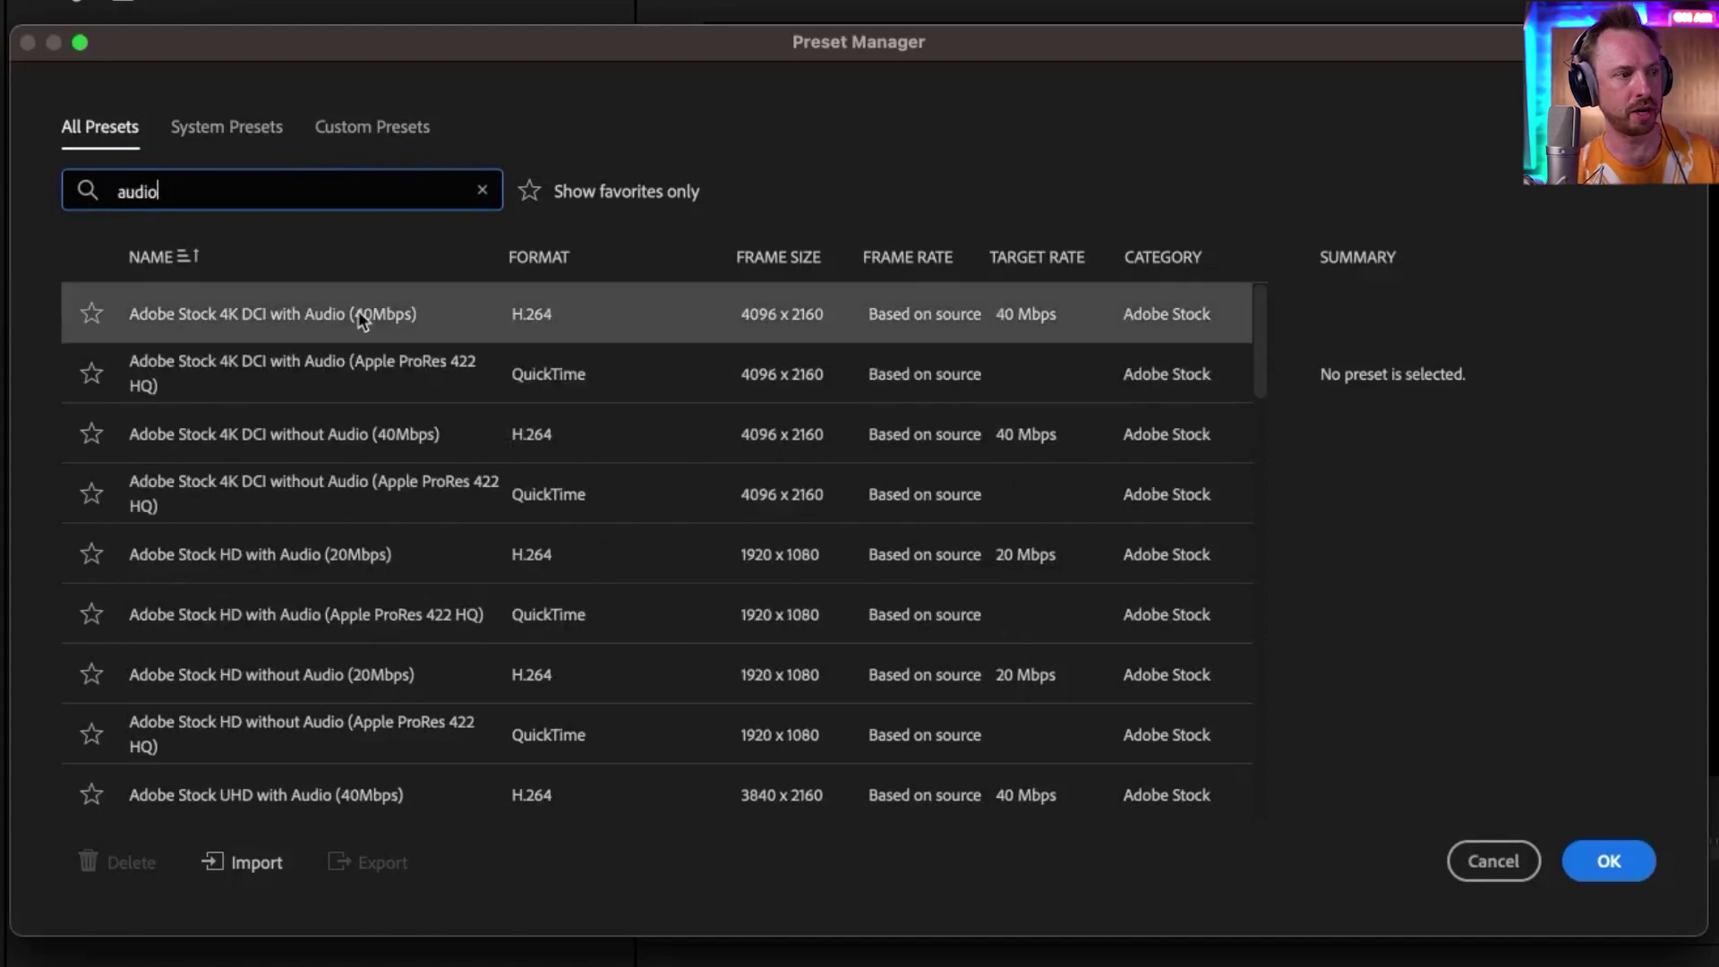
scroll(372, 321, "down", 15)
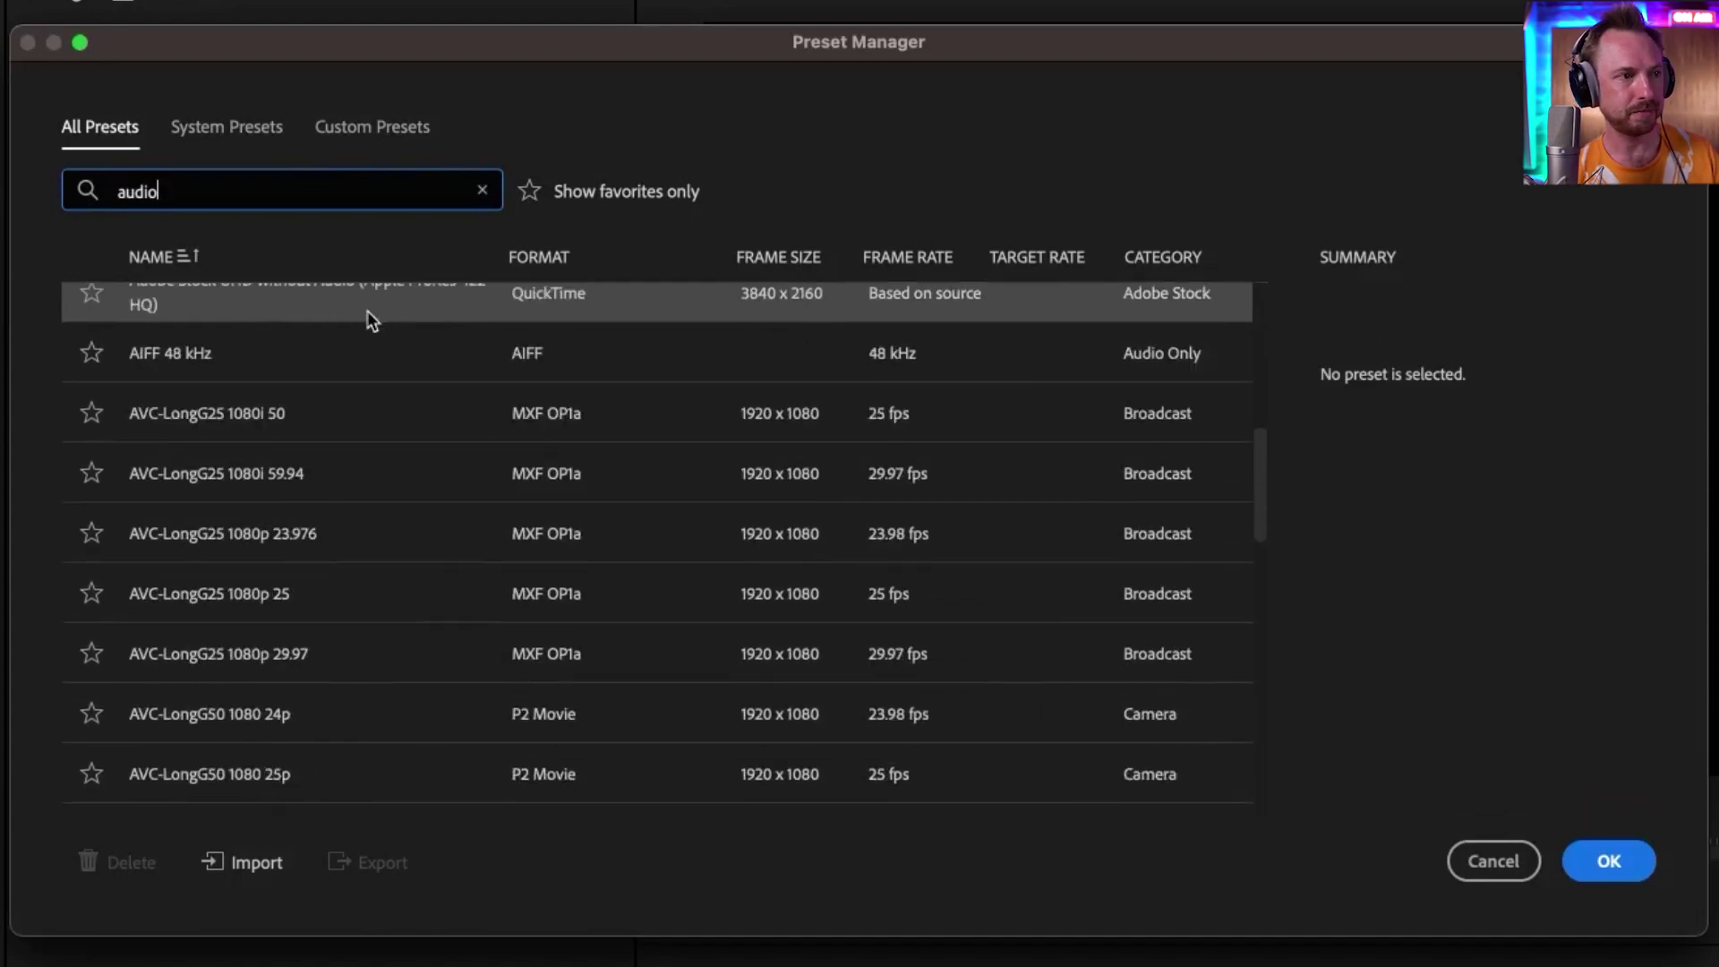
scroll(367, 312, "down", 5)
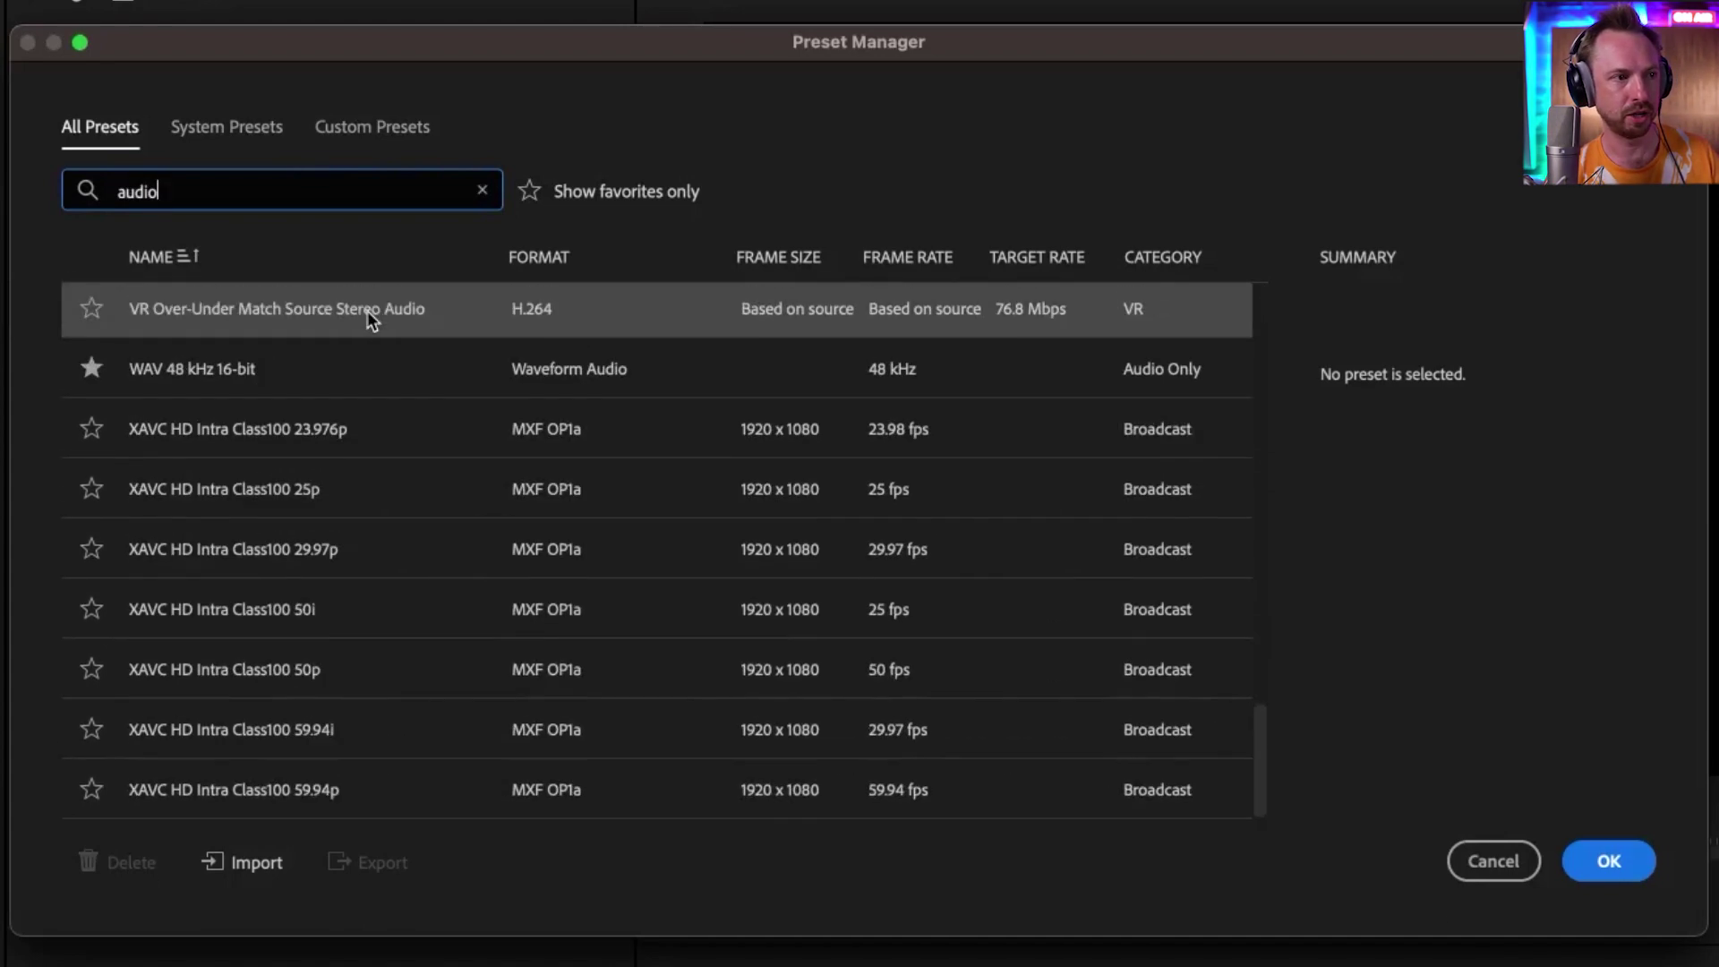
left_click(338, 360)
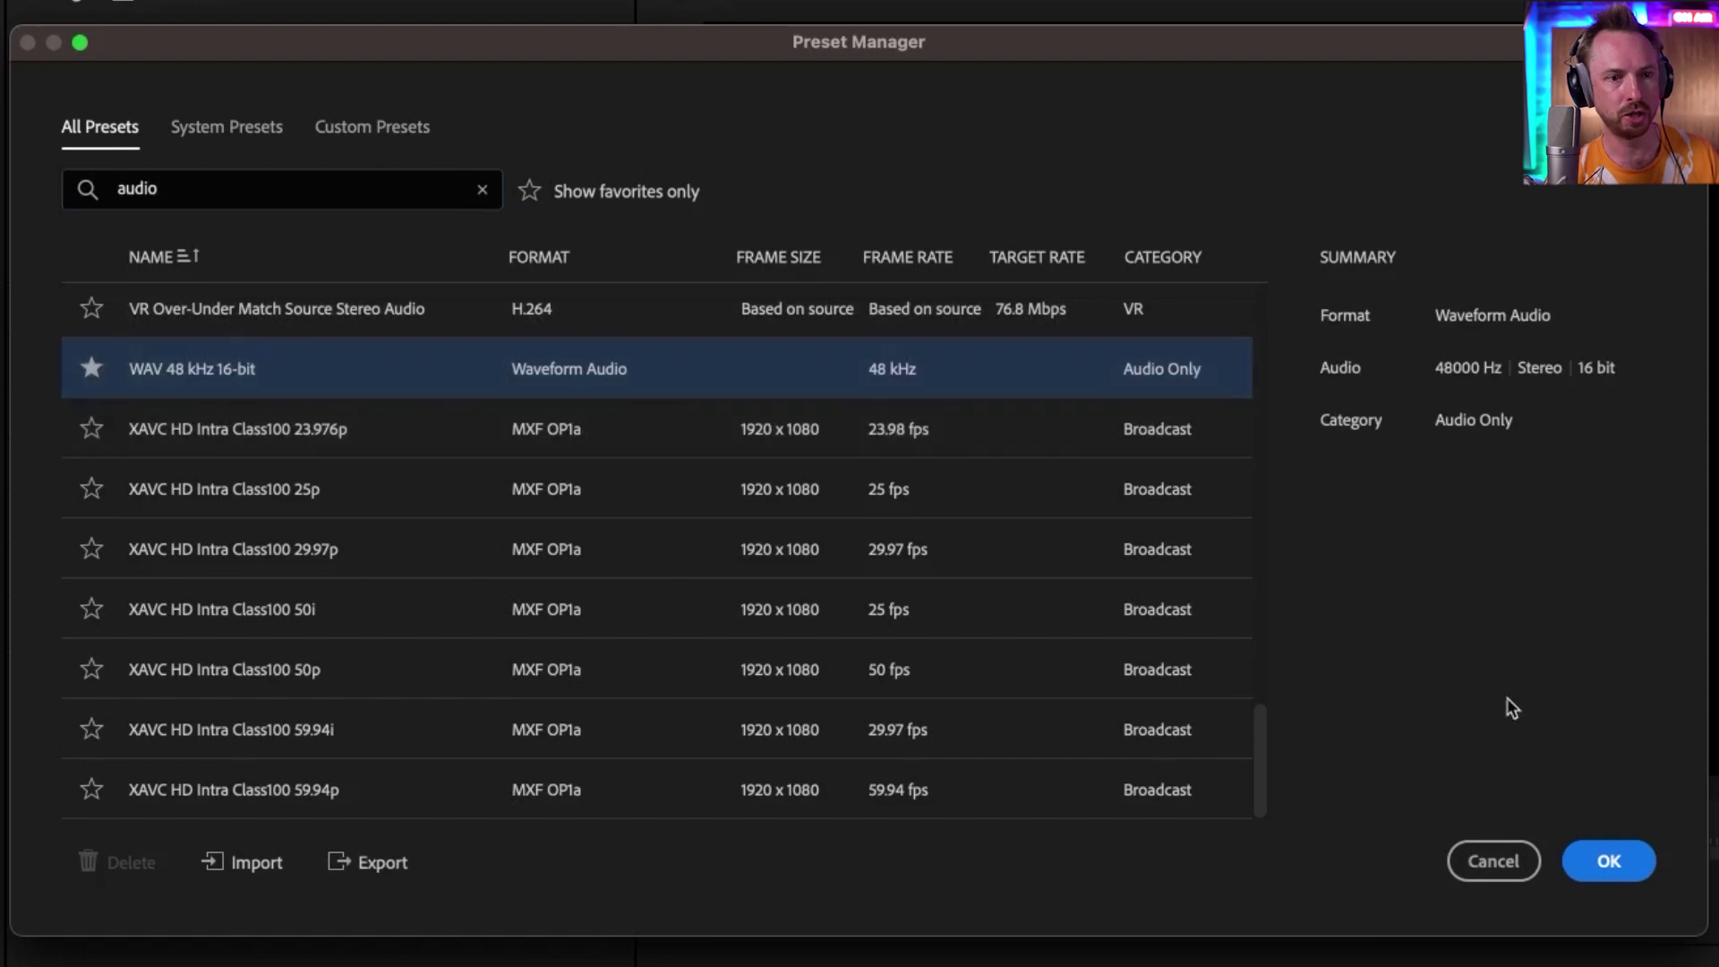
left_click(1601, 867)
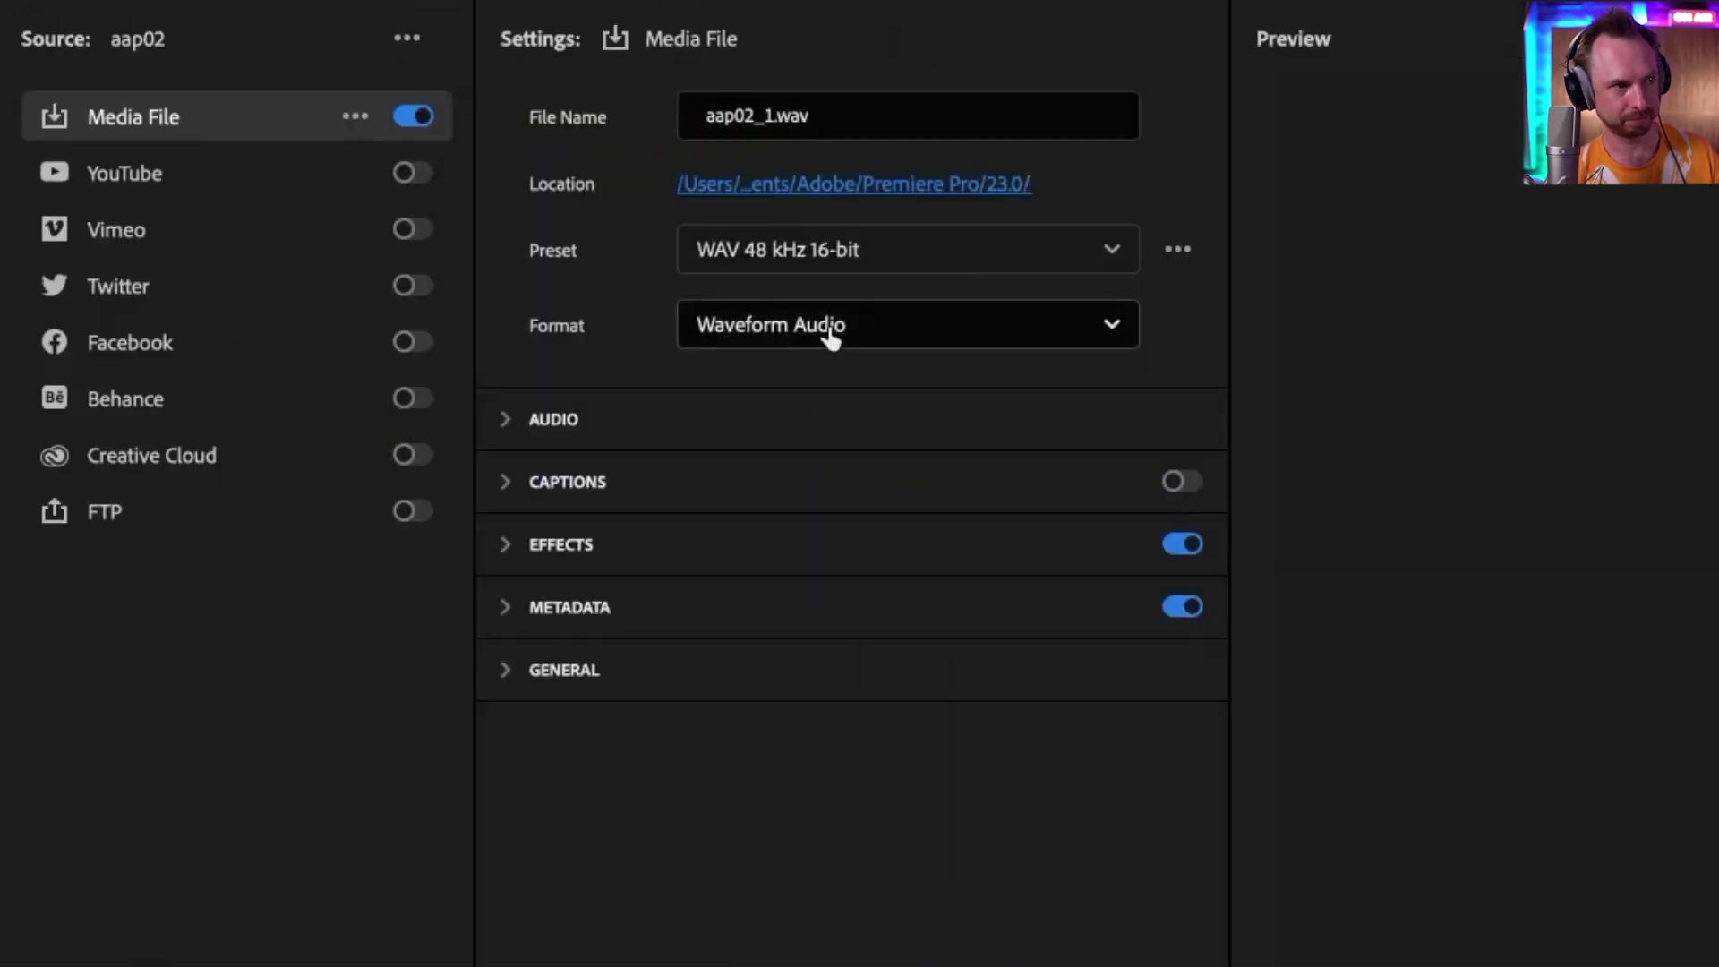
- Switch the format to MP3, keep stereo channels, and set audio bitrate to 128 kbps
left_click(847, 330)
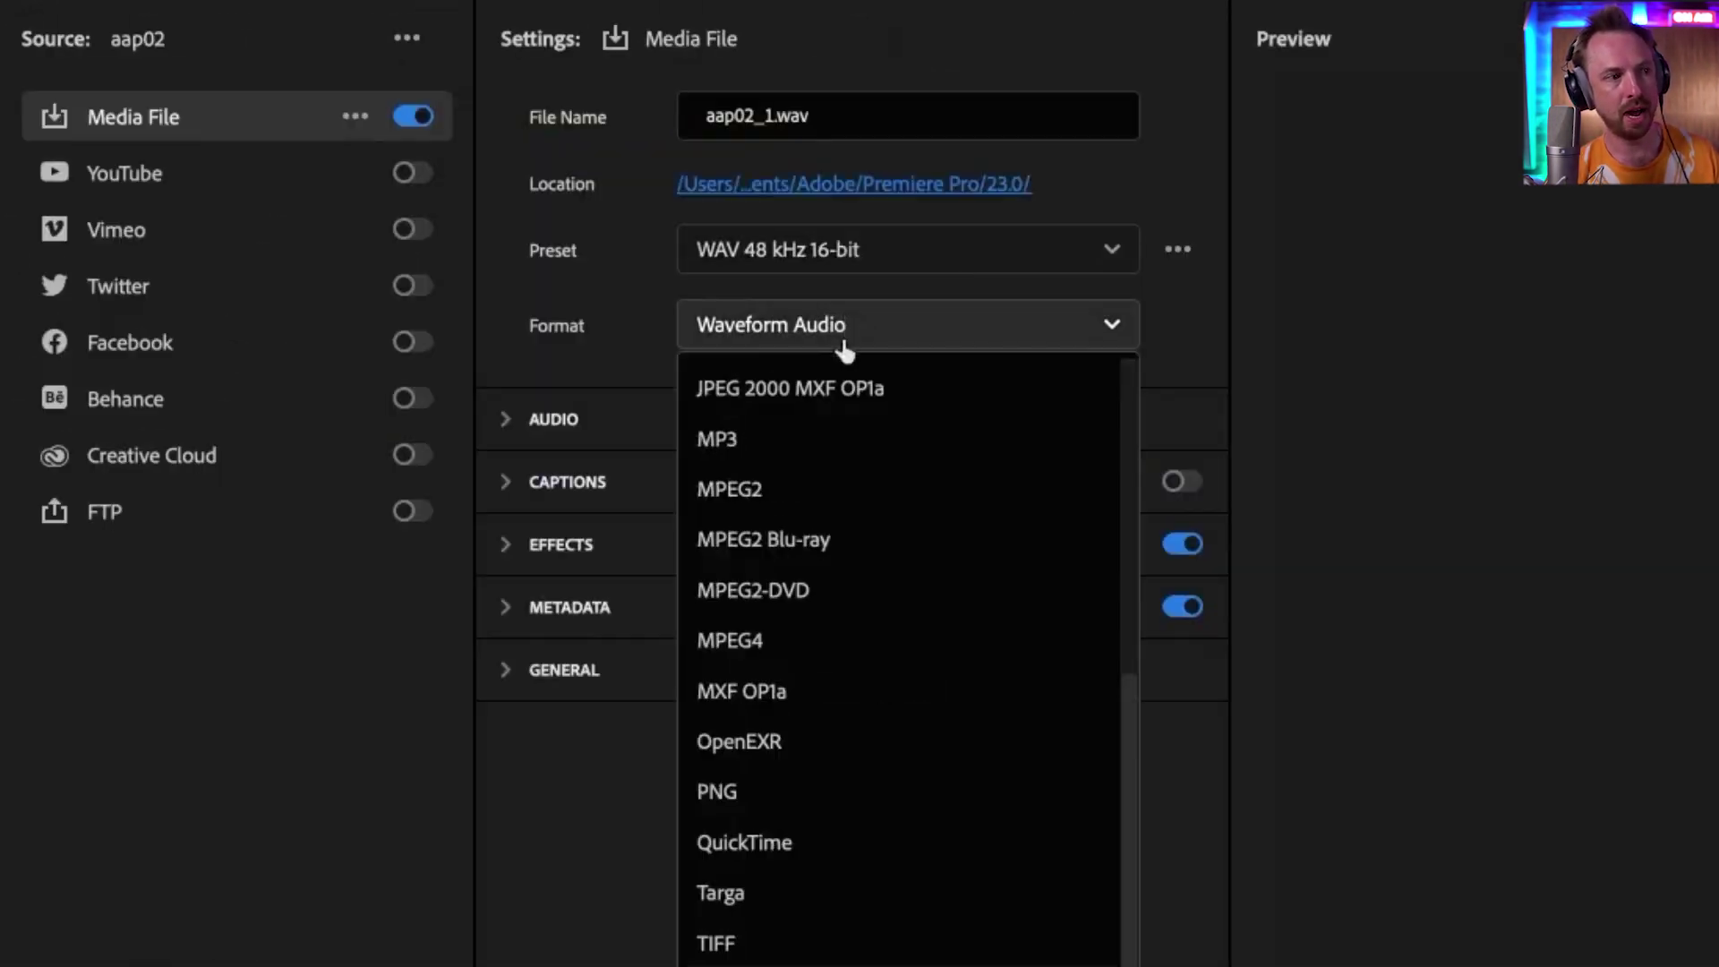
left_click(817, 438)
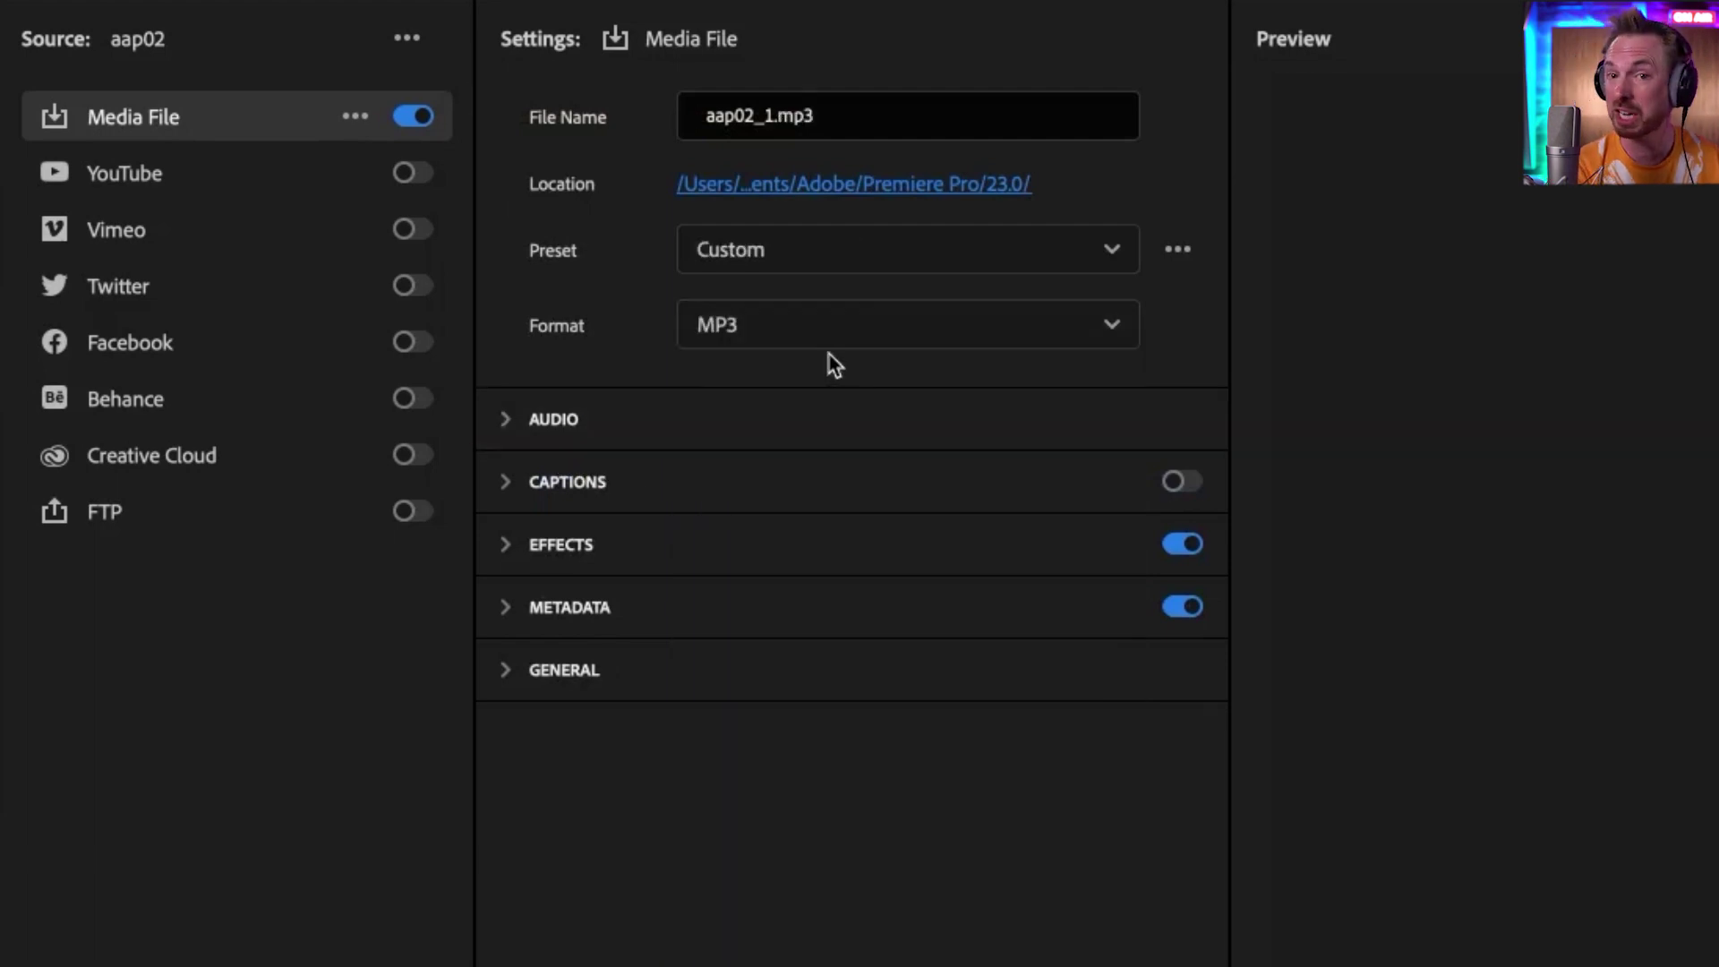
left_click(804, 272)
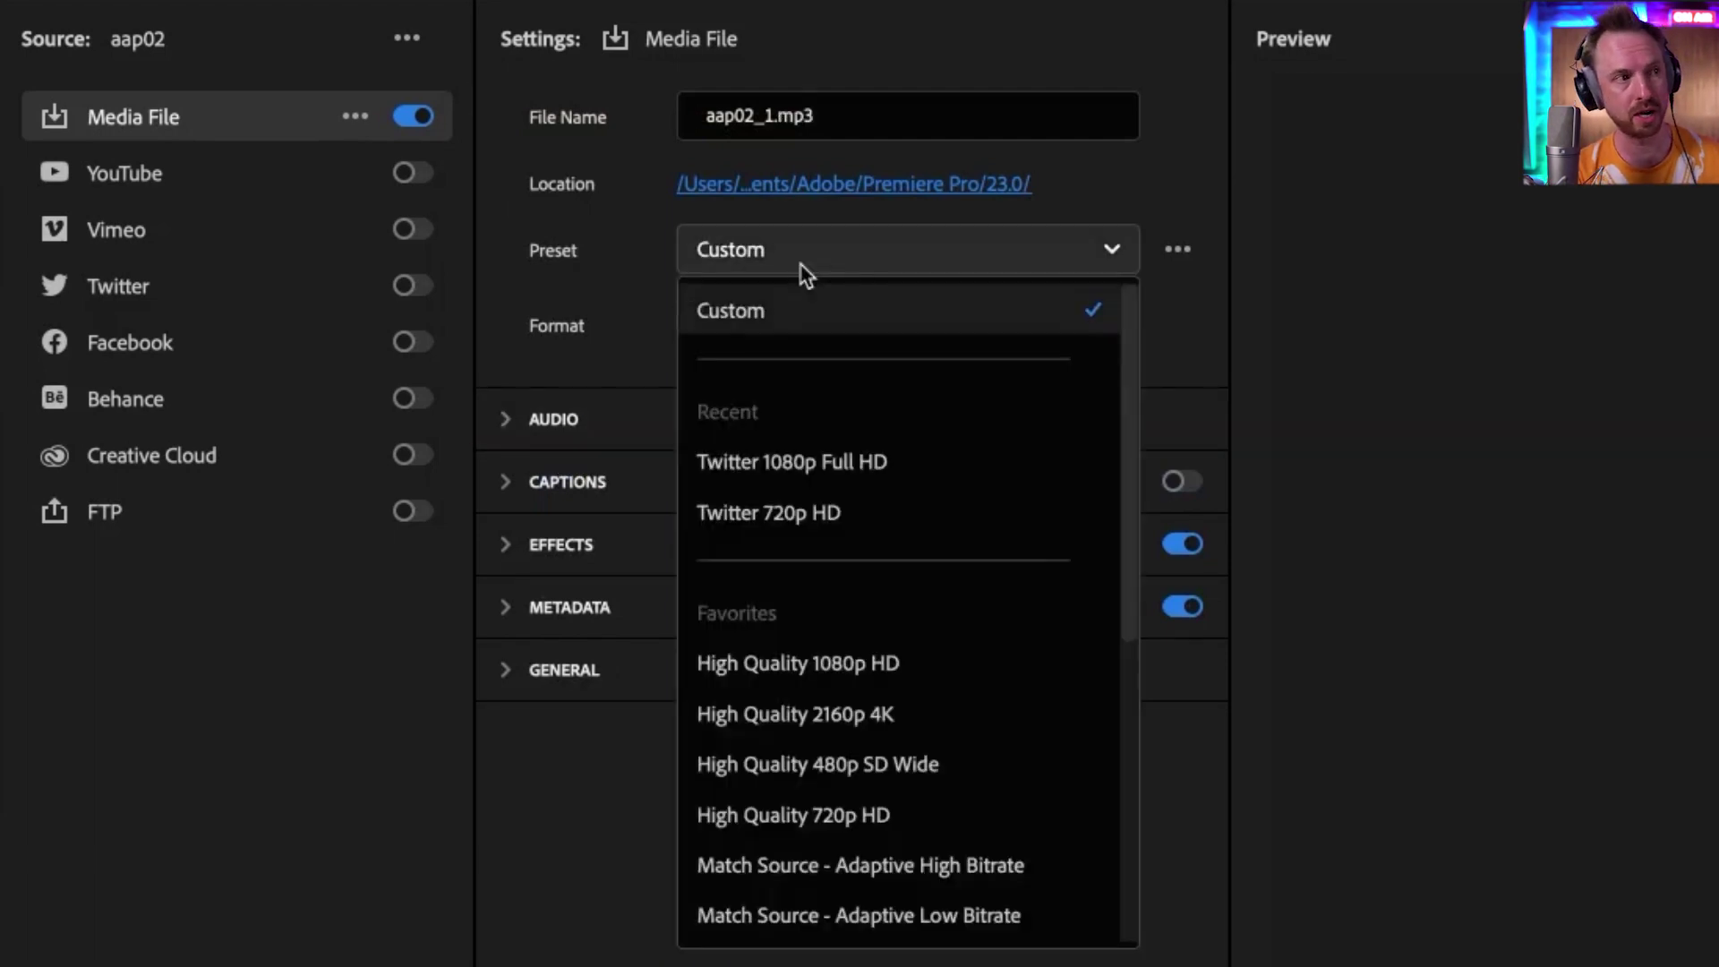
left_click(807, 268)
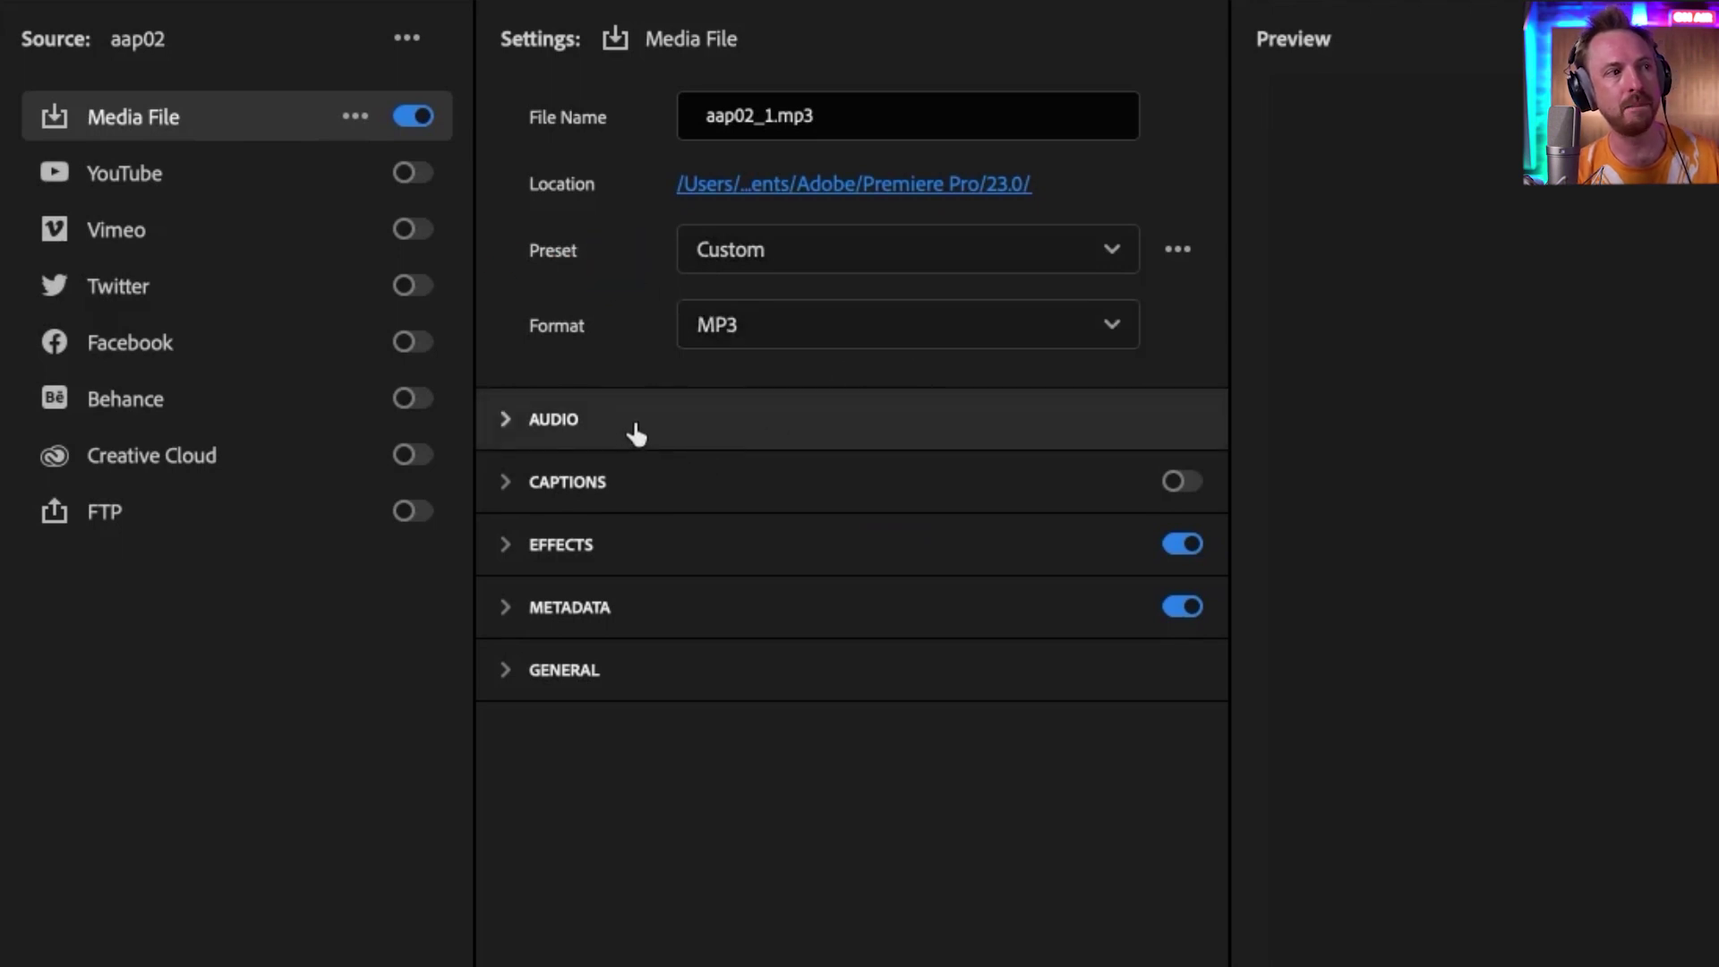
left_click(550, 439)
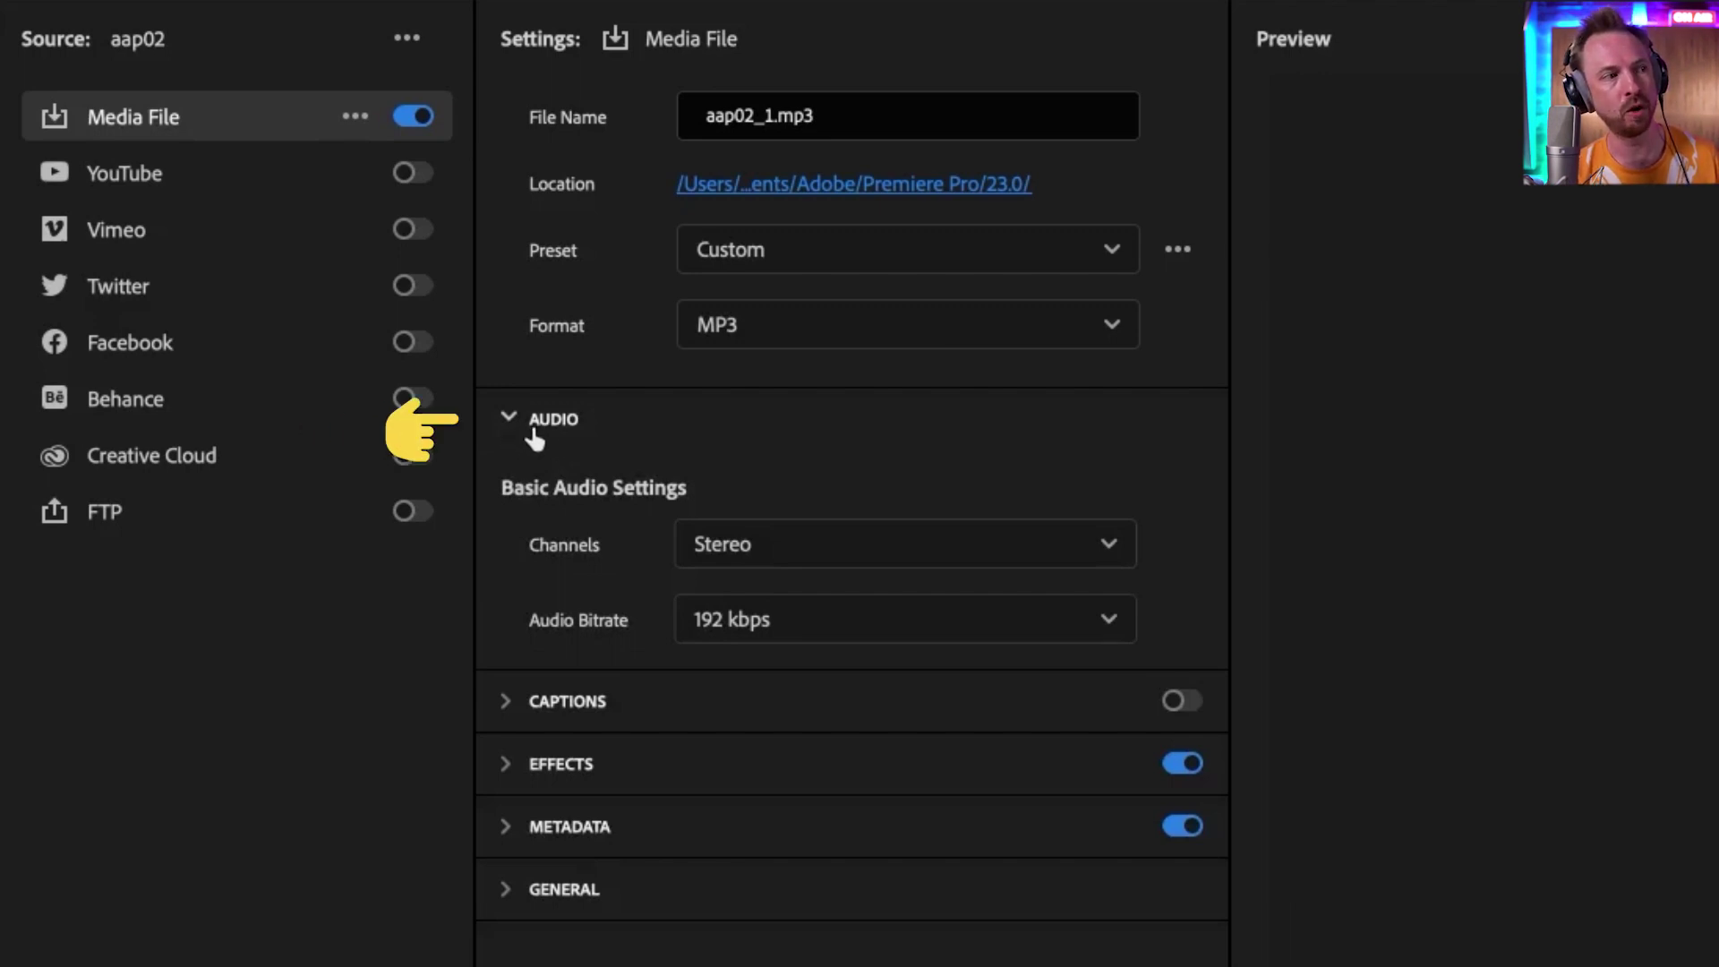
left_click(720, 548)
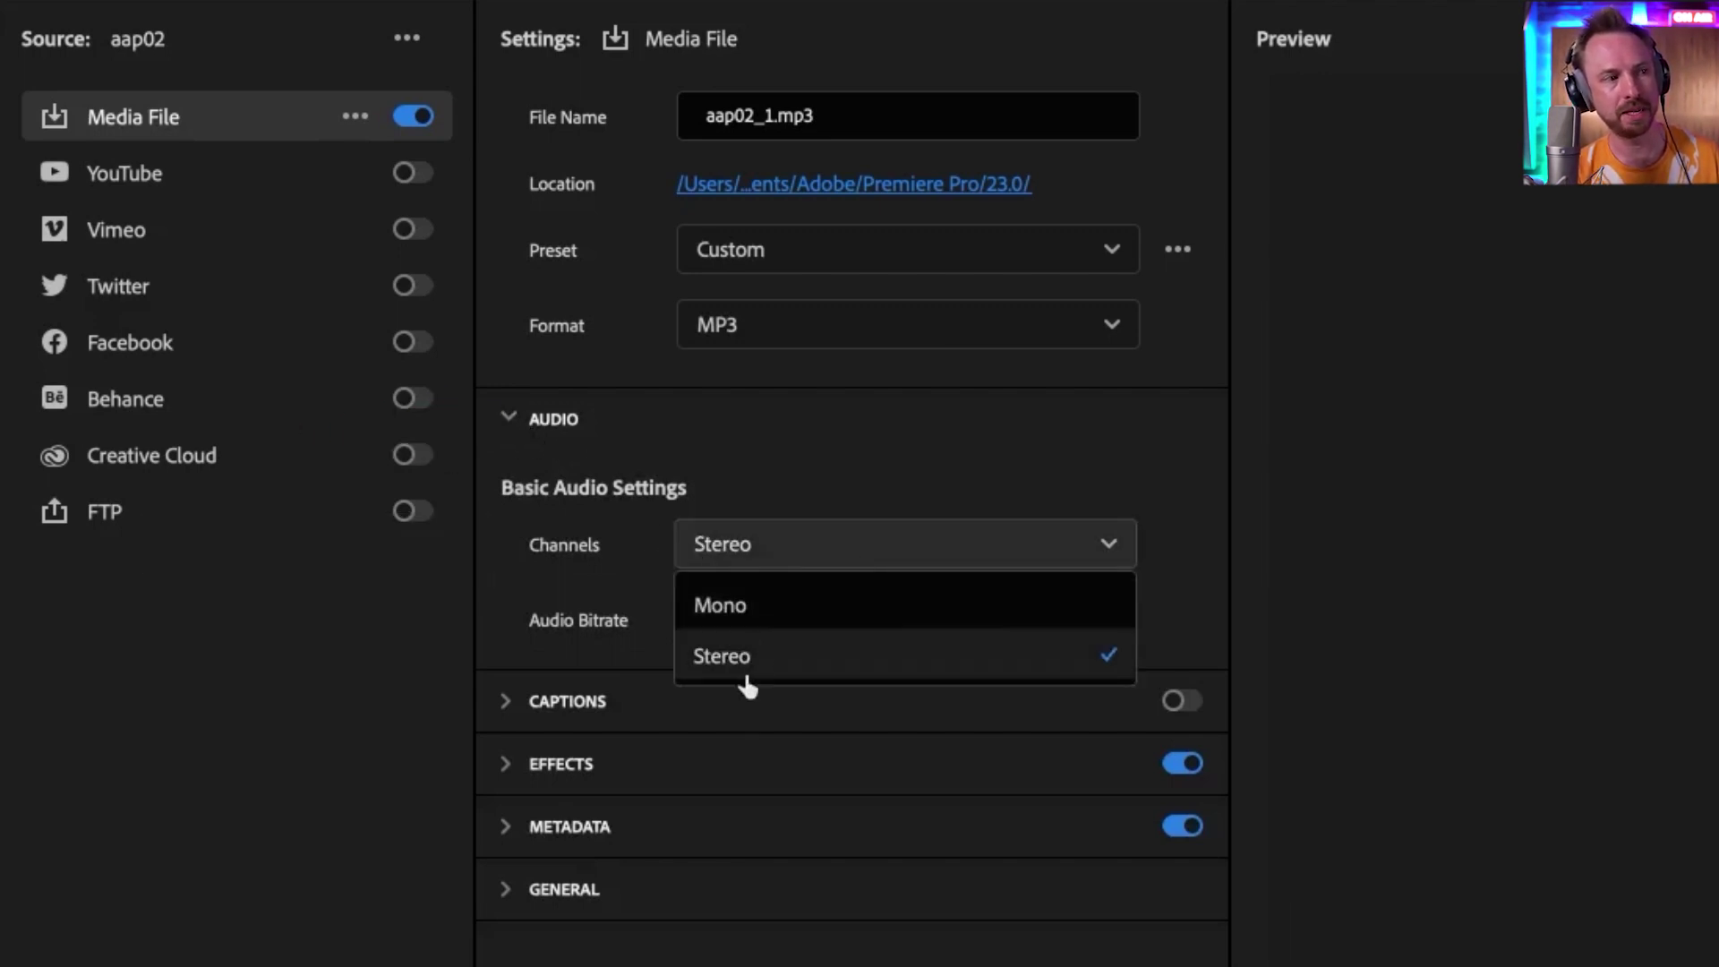
left_click(768, 550)
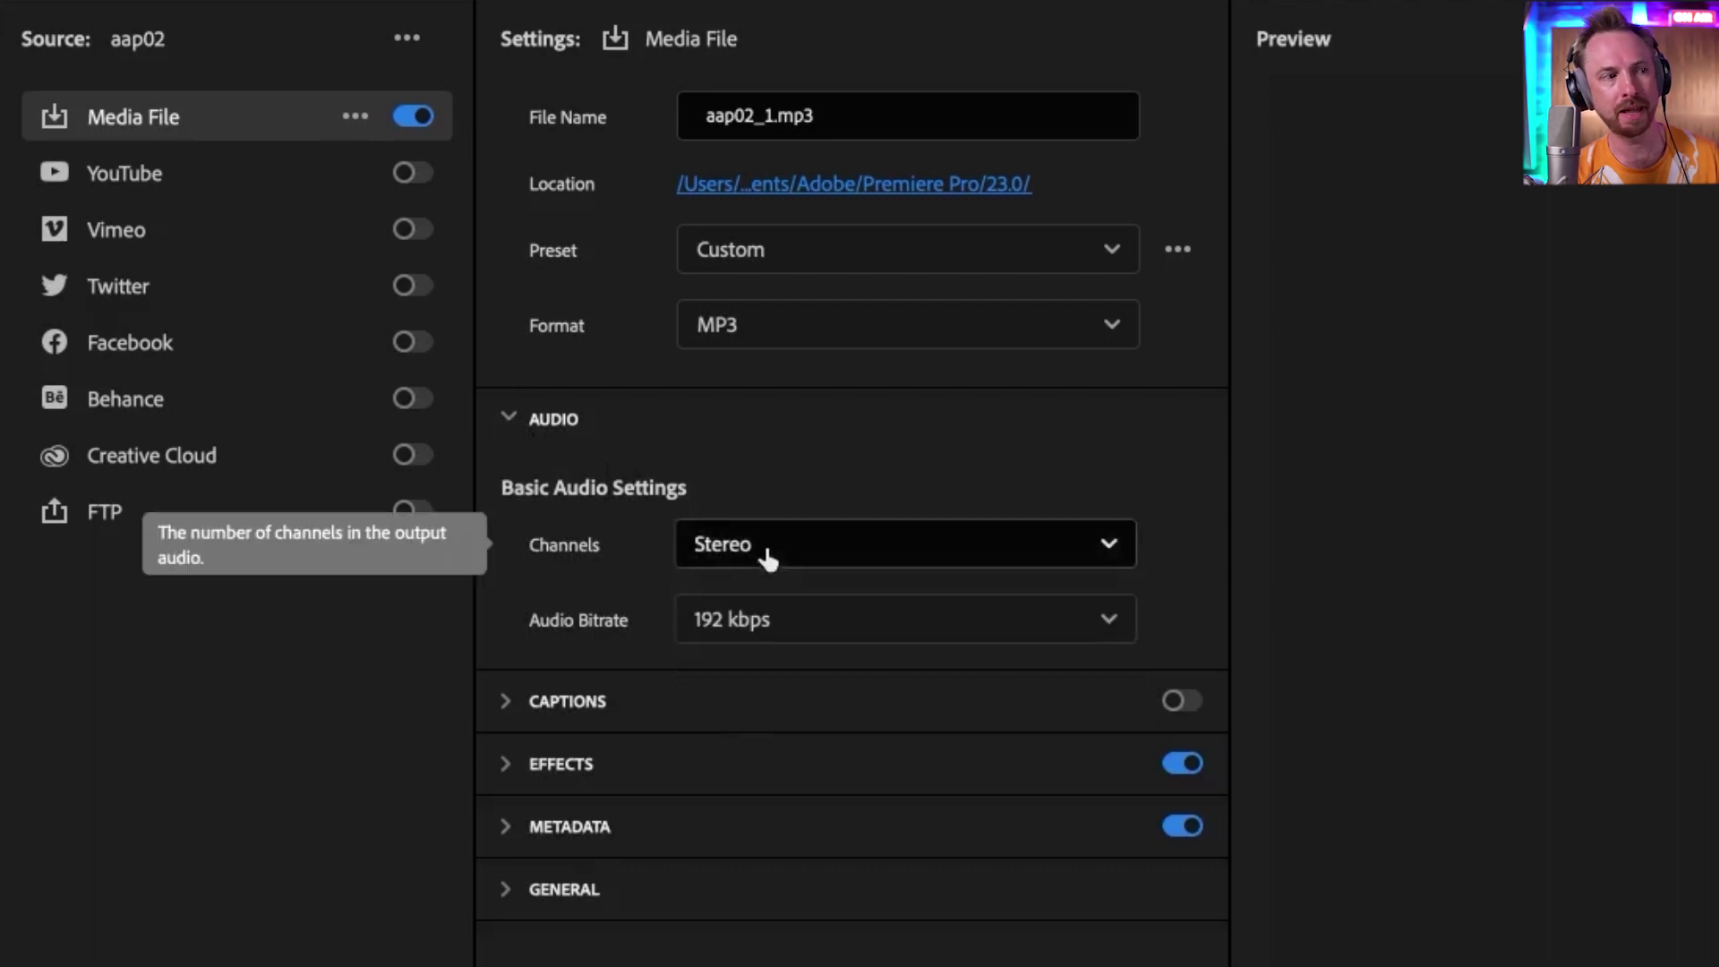
left_click(774, 630)
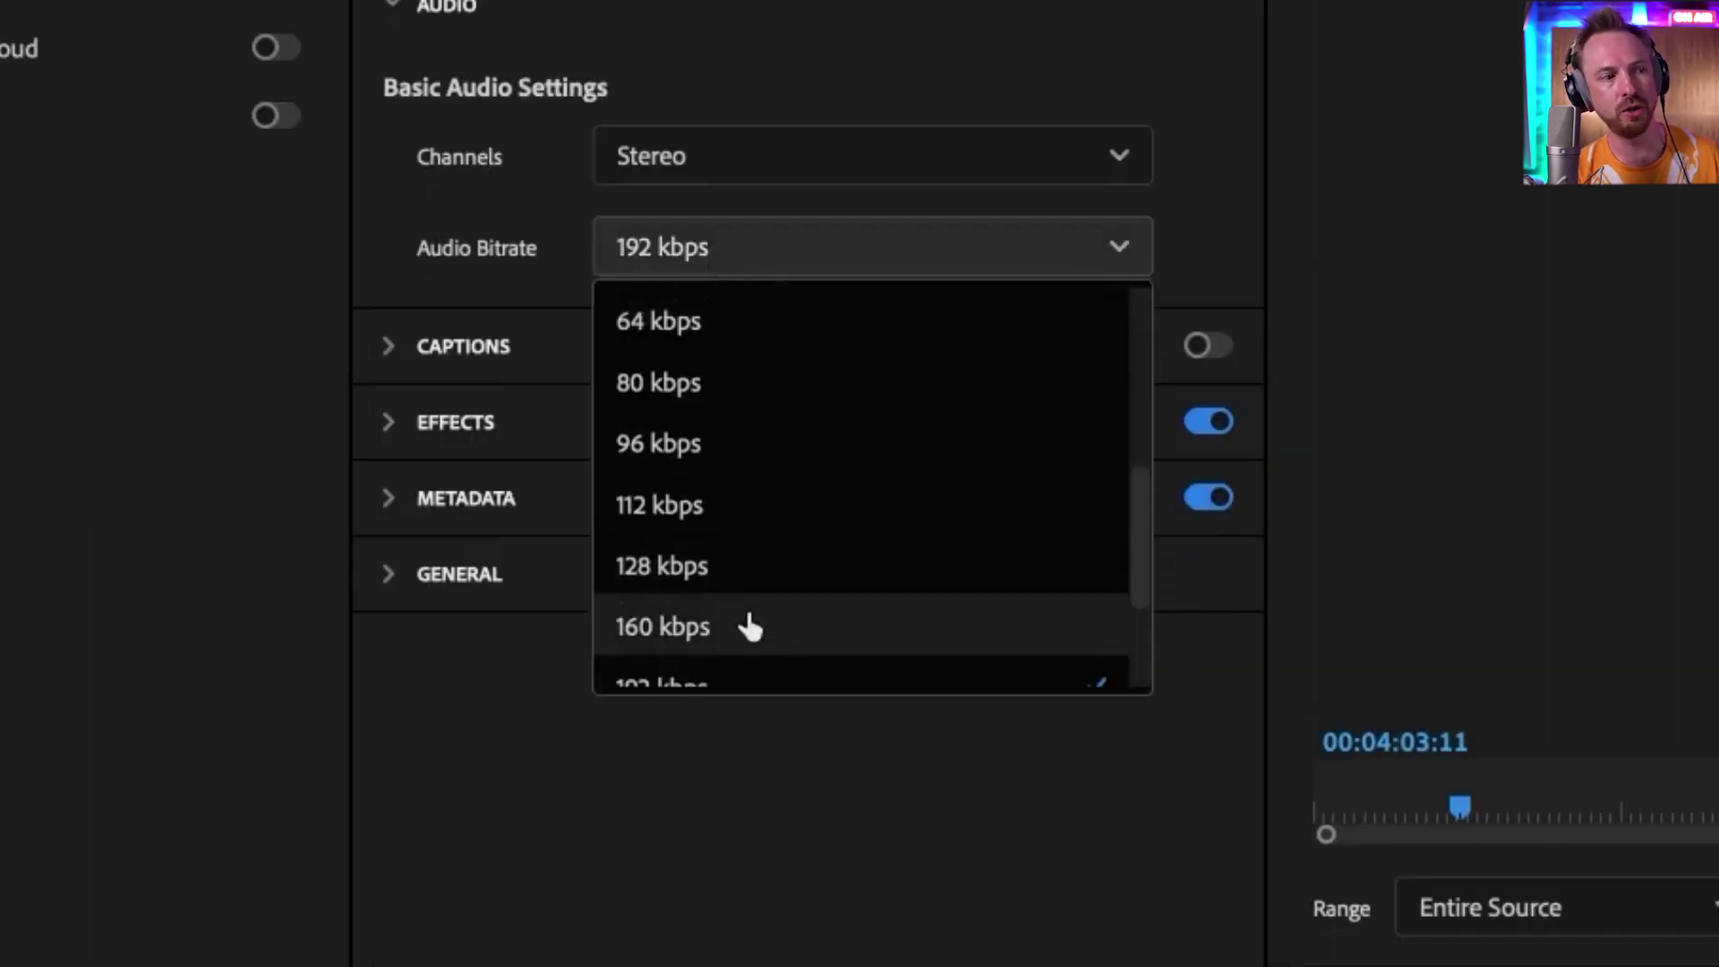
left_click(707, 582)
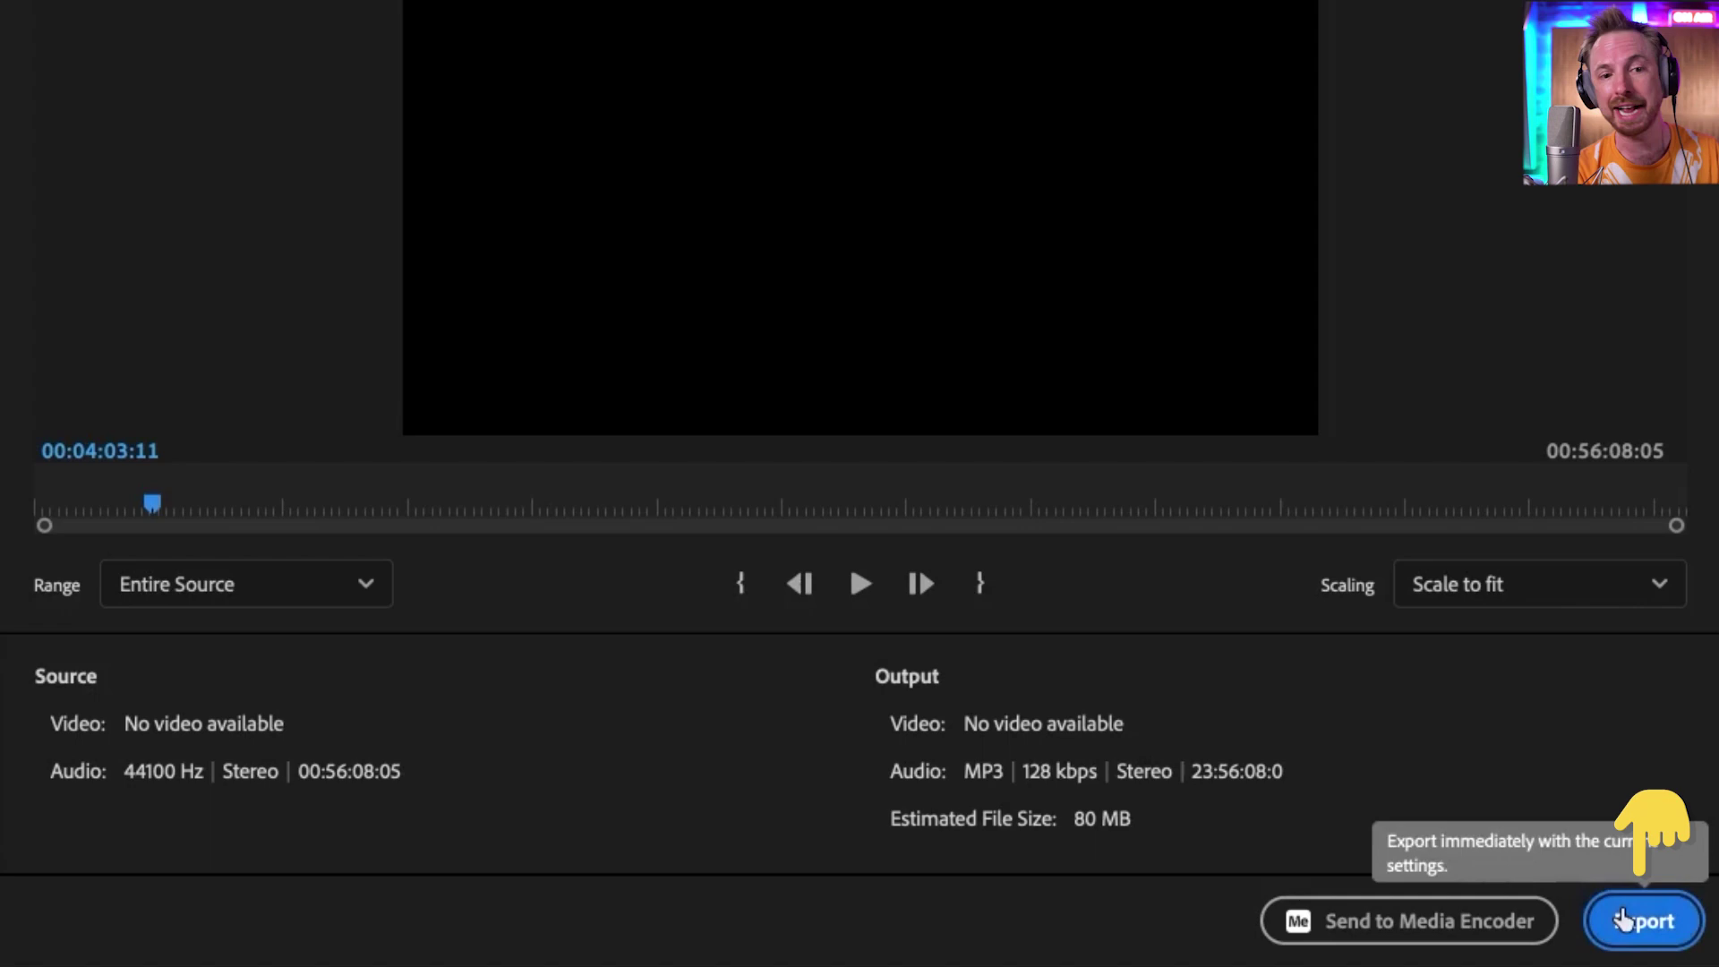
- Start exporting the aap02 sequence as aap02_1.mp3
left_click(1667, 919)
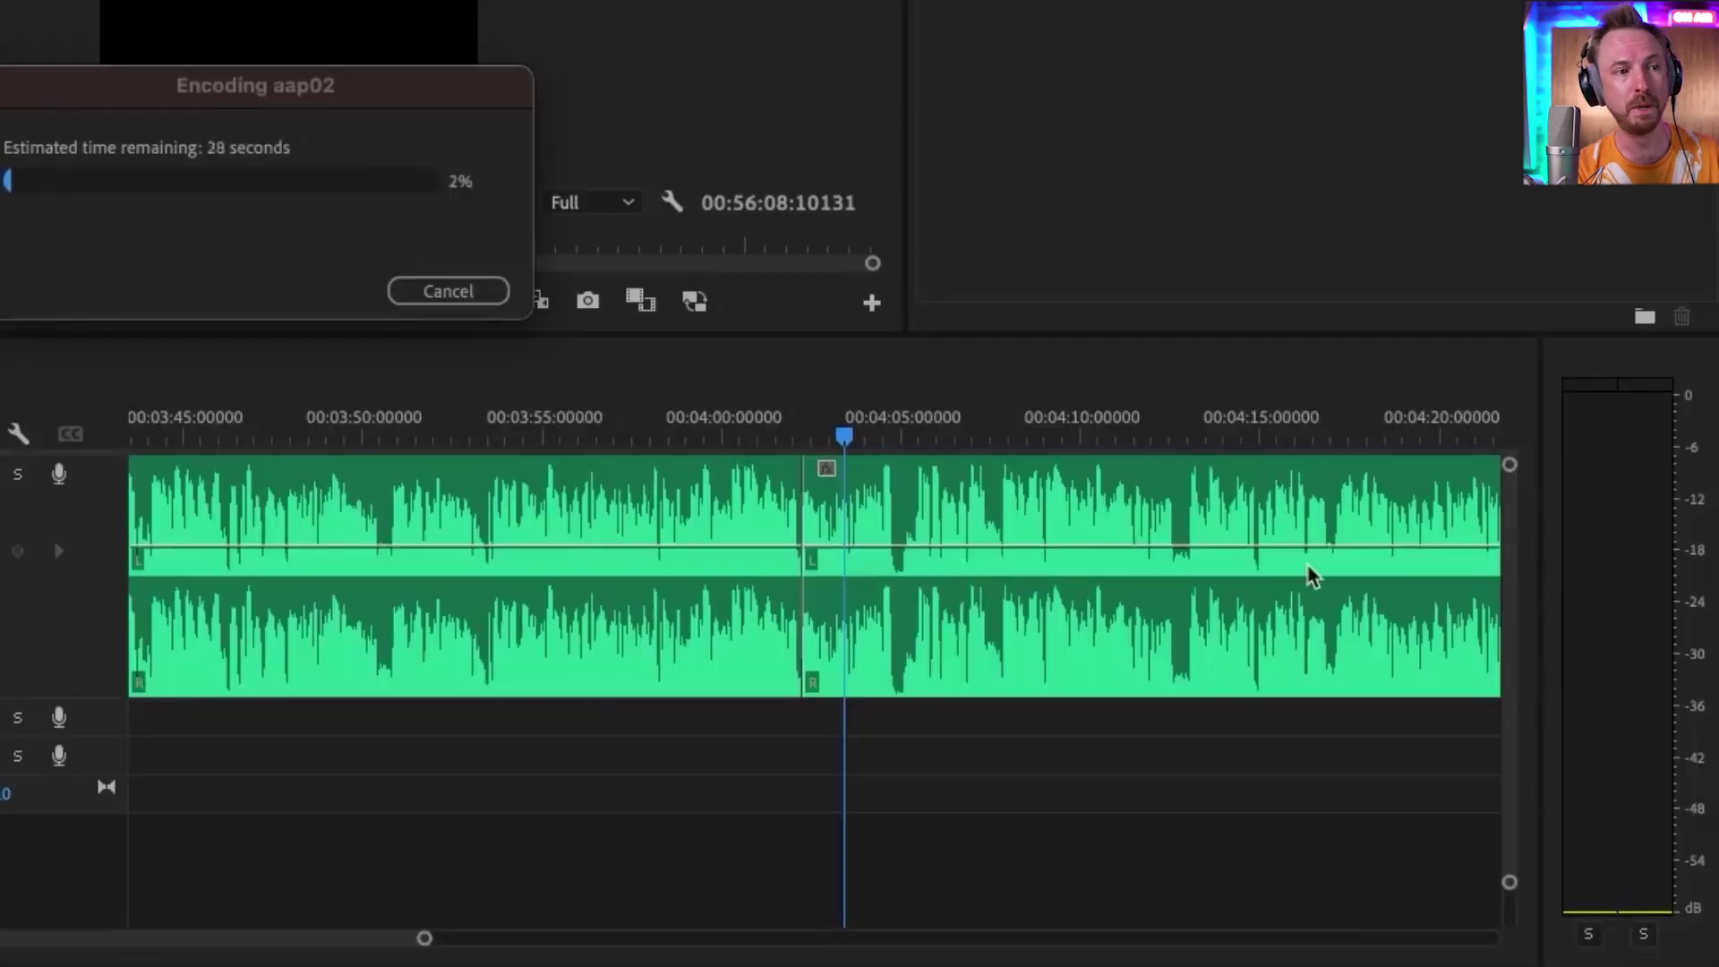